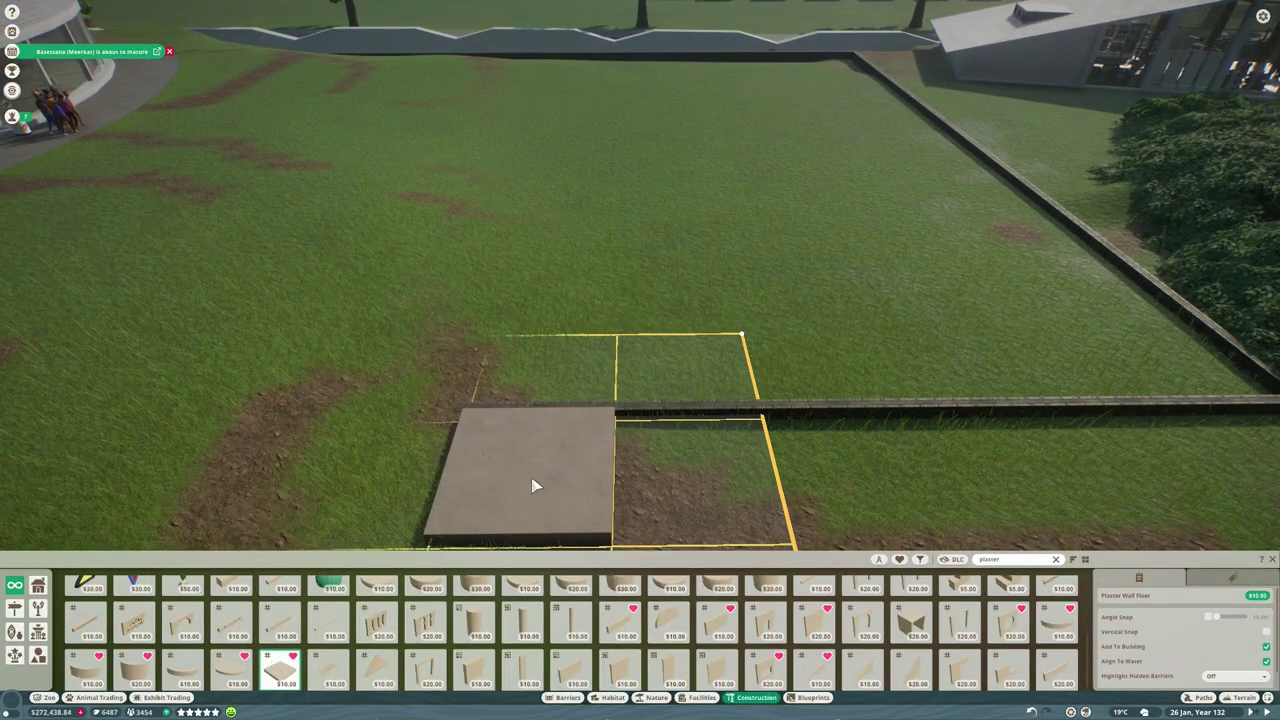
Place a Plaster Wall Floor slab on the lawn with an upright wall panel on it.
click(533, 486)
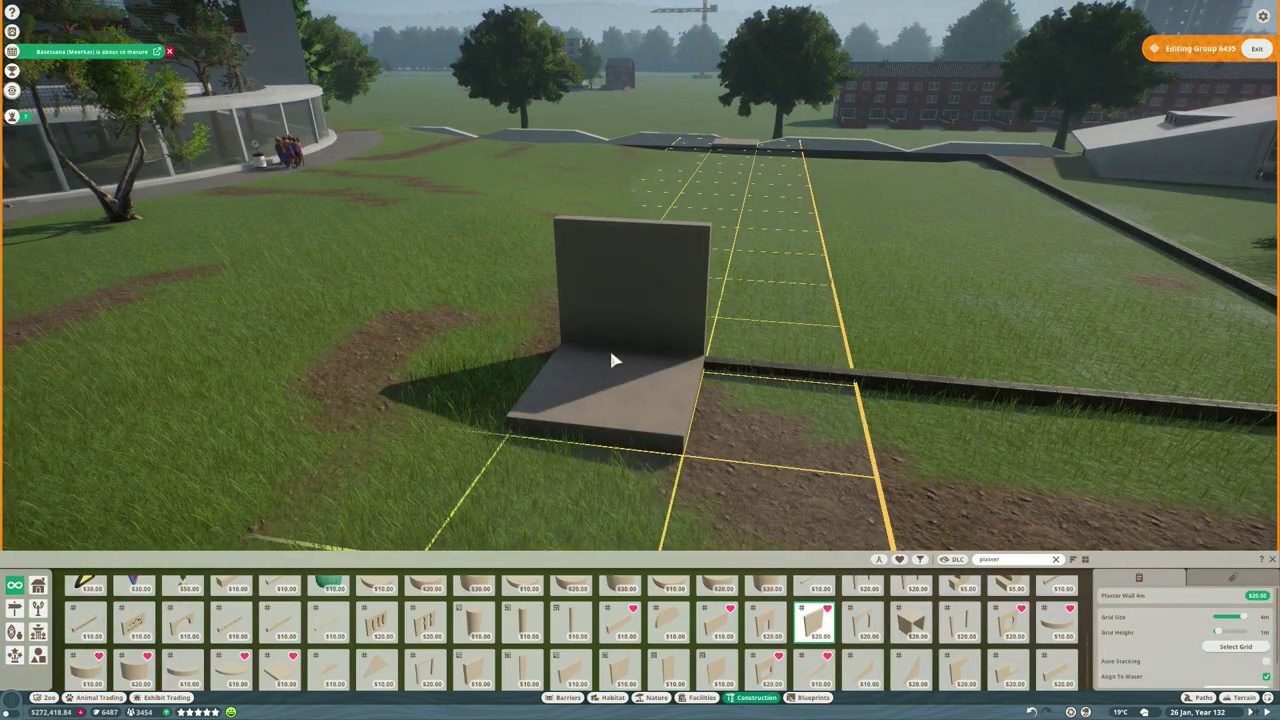
click(614, 360)
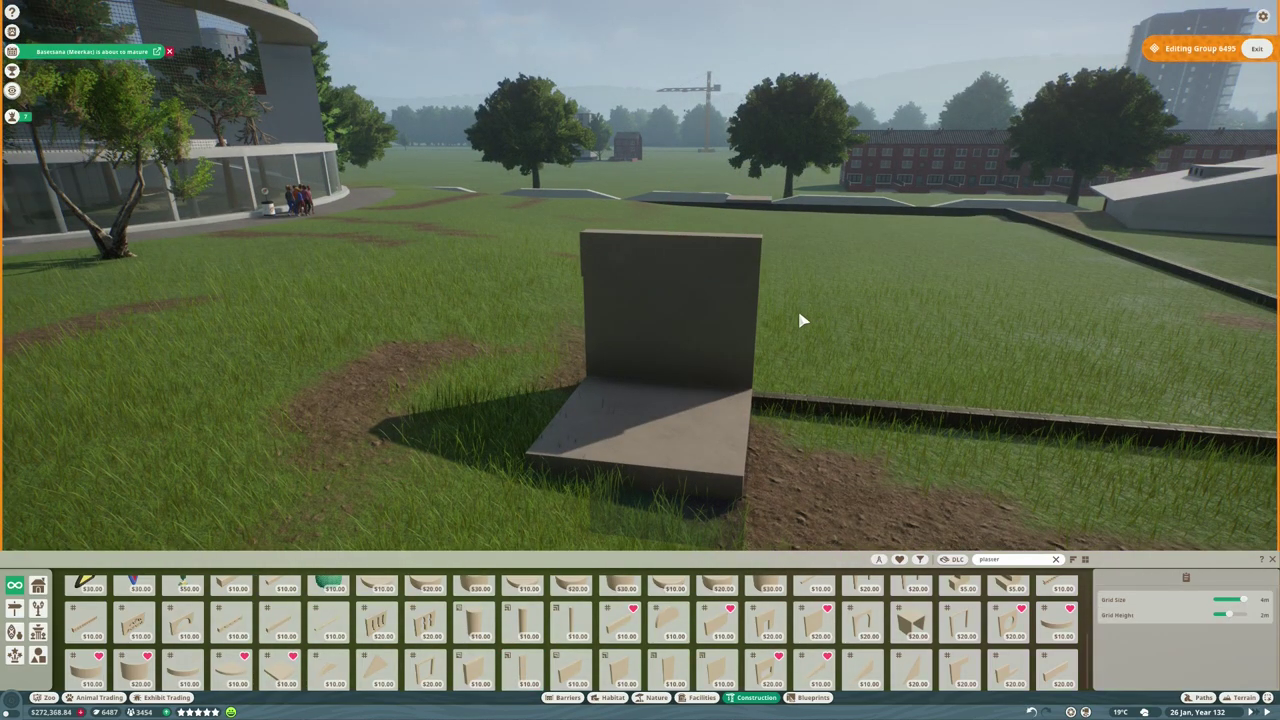
drag(800, 320, 960, 325)
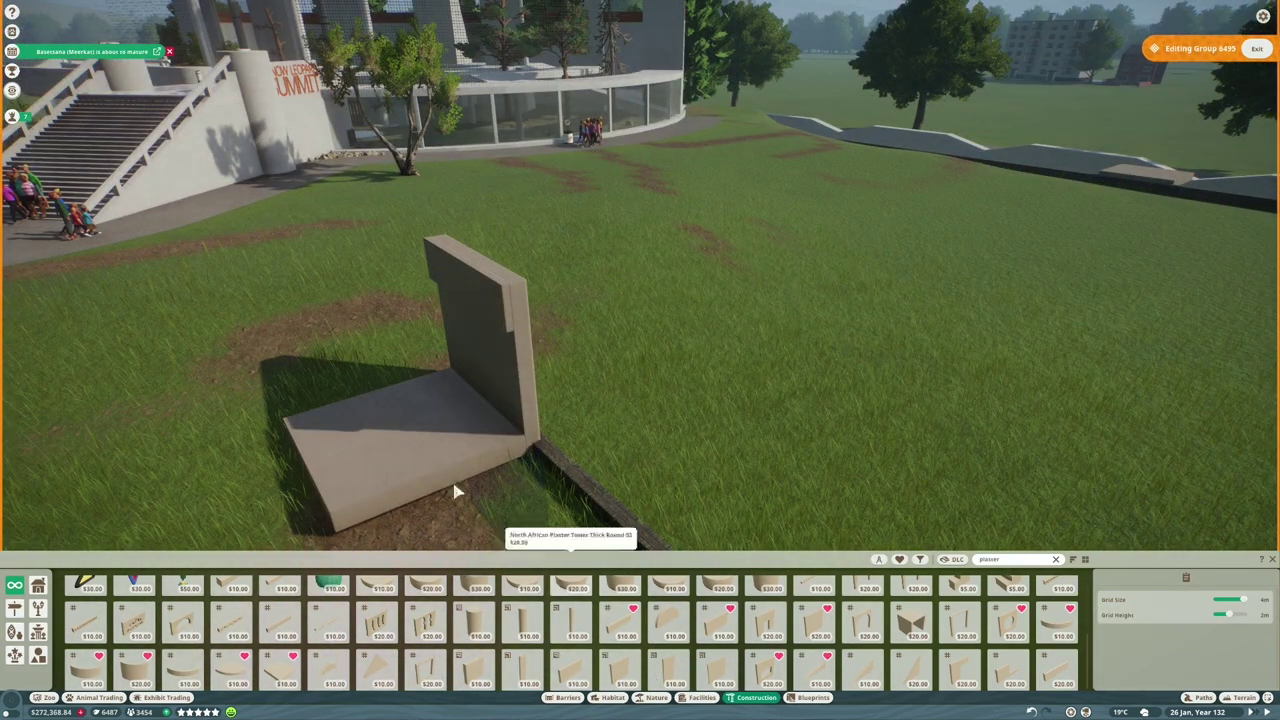
Stack a raised floor slab on the wall and move the group beside the dark barrier.
mouse_move(558, 312)
mouse_down()
mouse_move(554, 300)
mouse_move(558, 332)
mouse_up()
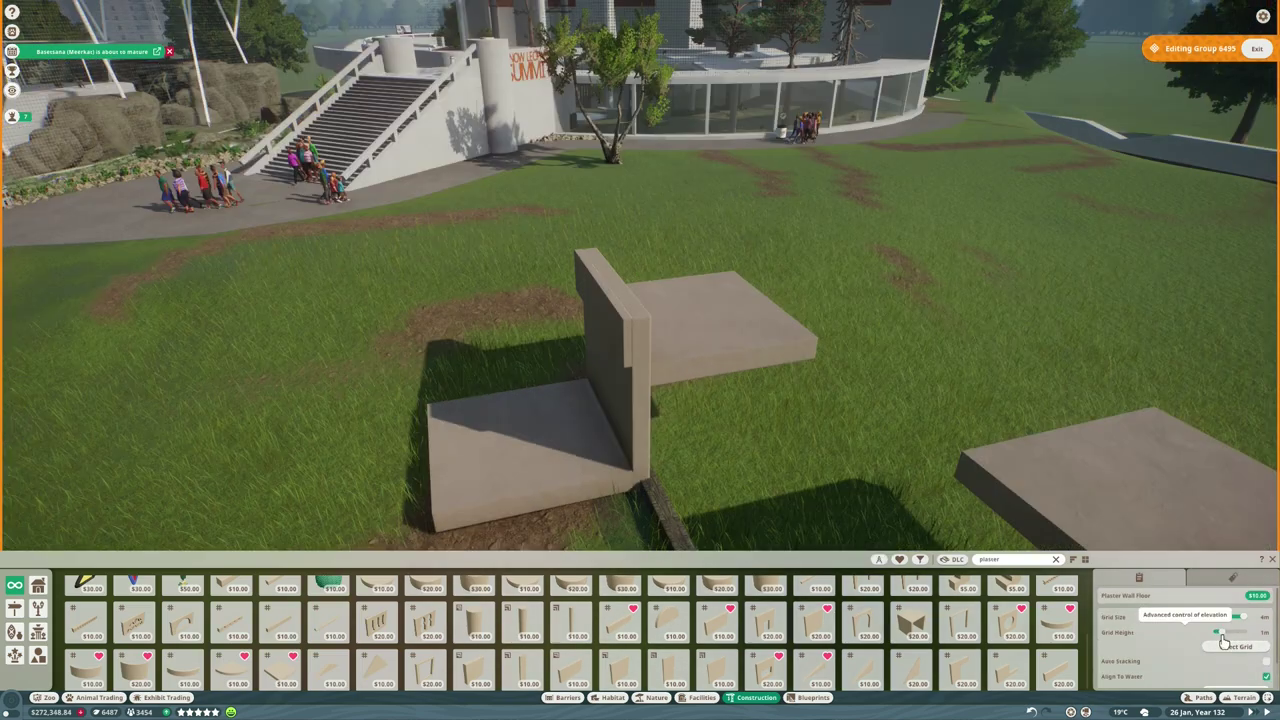
click(687, 297)
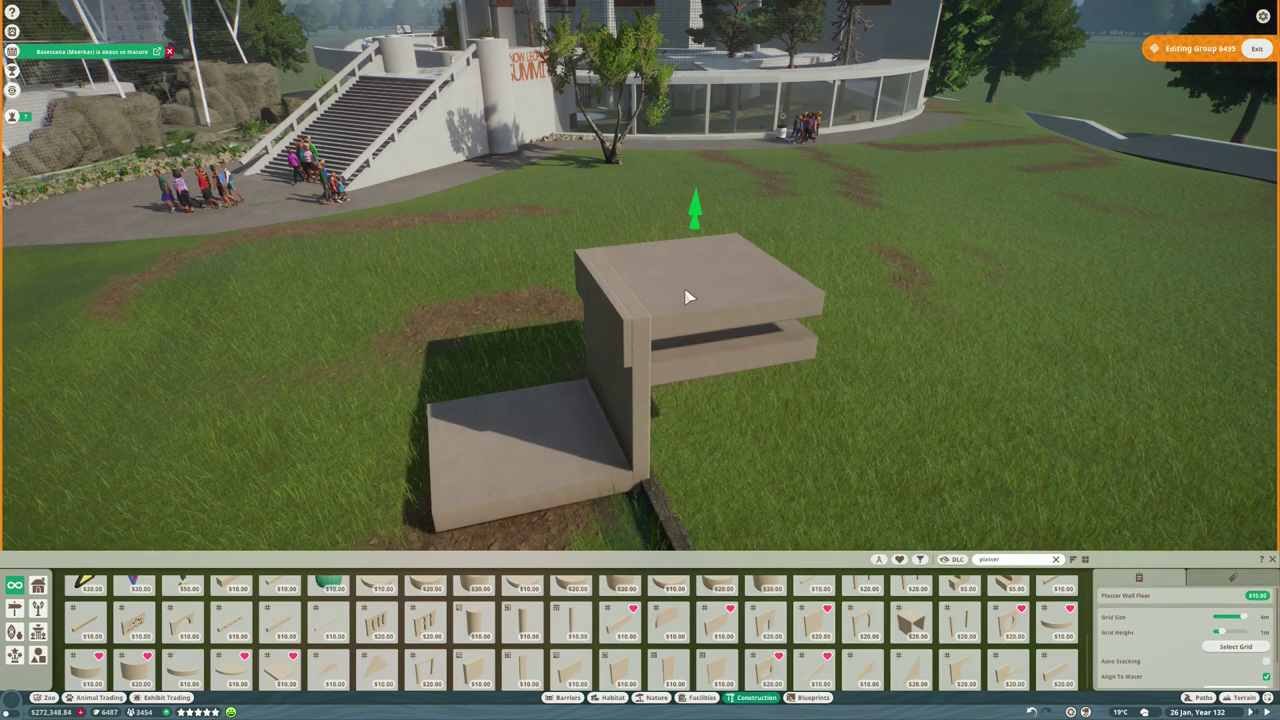
drag(687, 291, 691, 126)
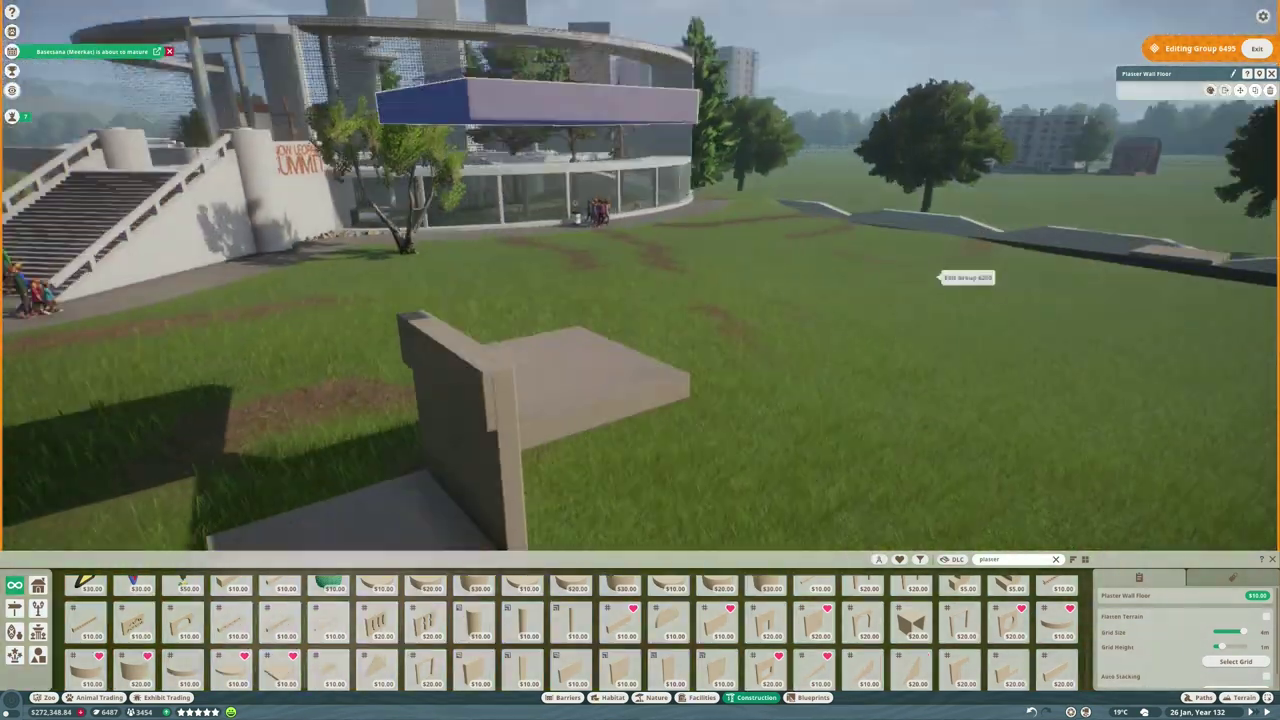
click(208, 355)
drag(703, 450, 852, 434)
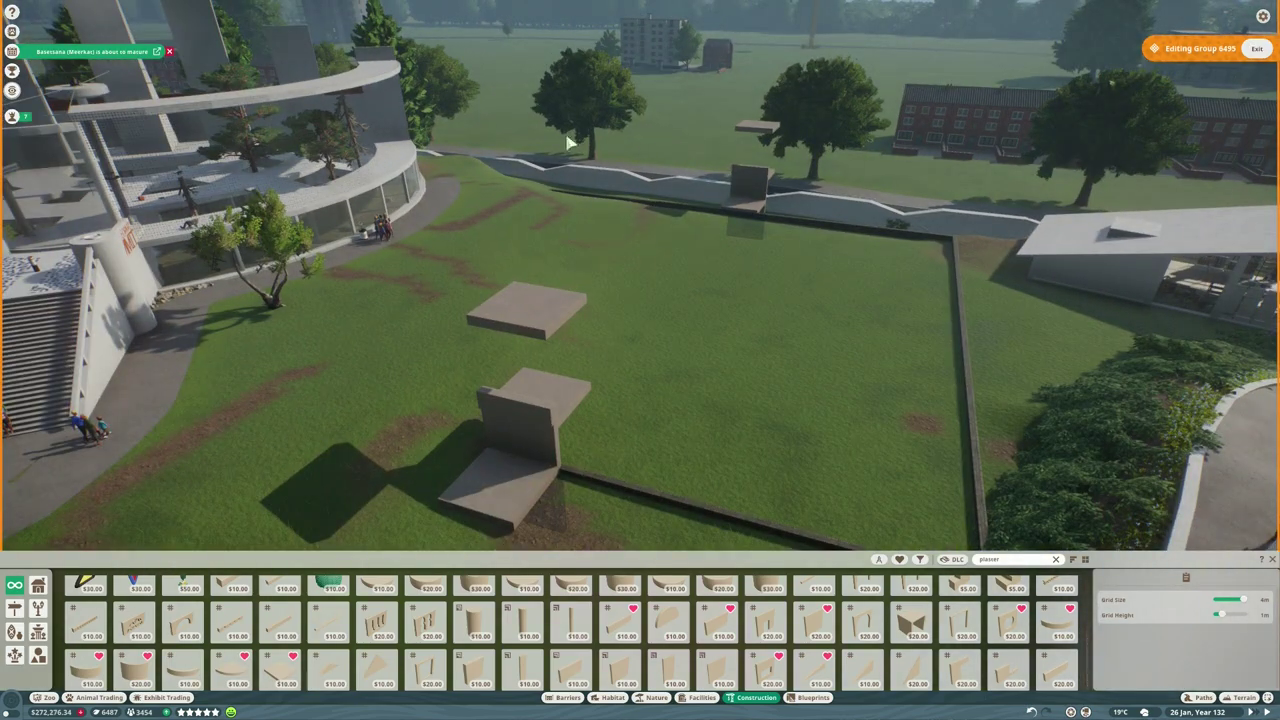
Recolour the module white from recent colours and add a second Plaster Wall Panel 4m x 4m.
key(e)
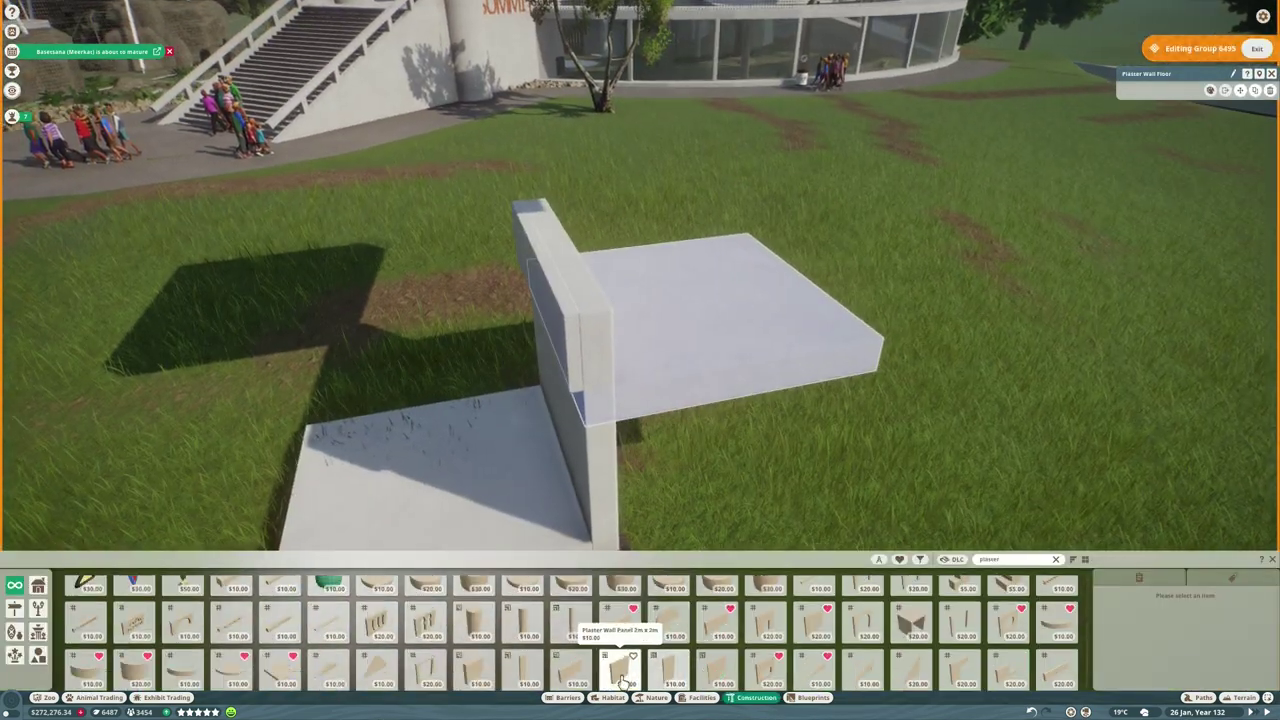
click(622, 678)
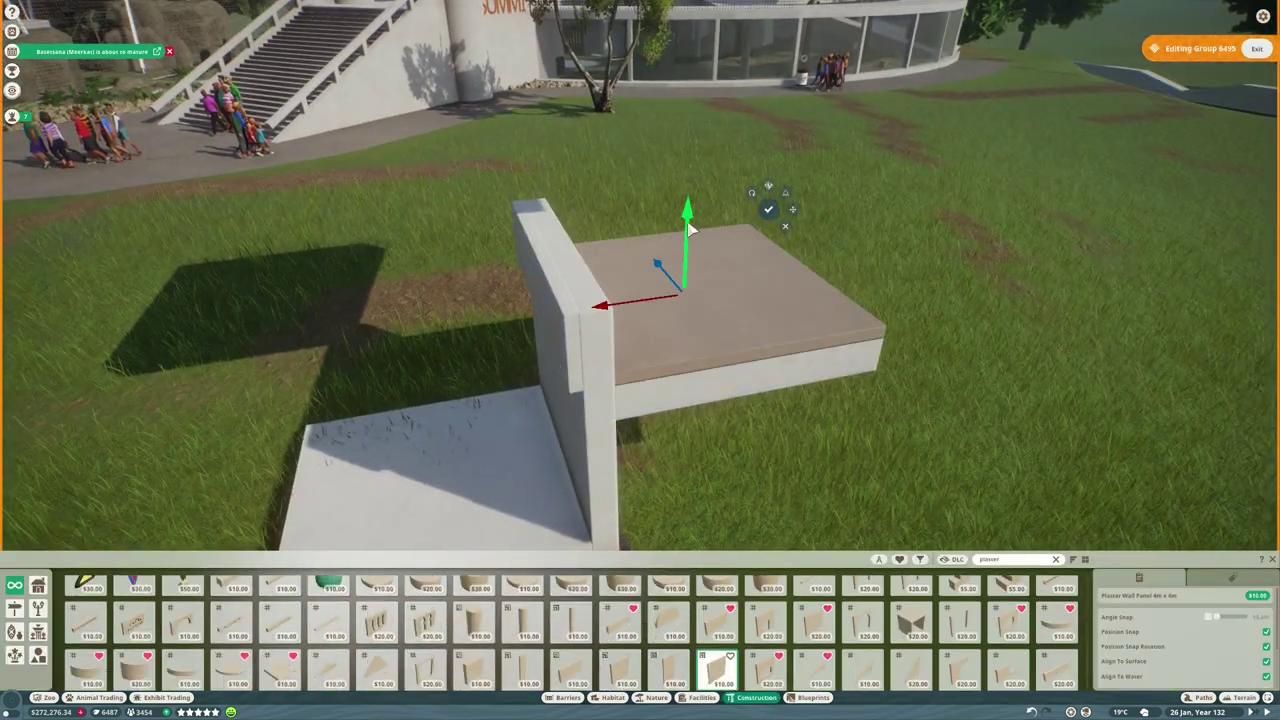
click(1159, 219)
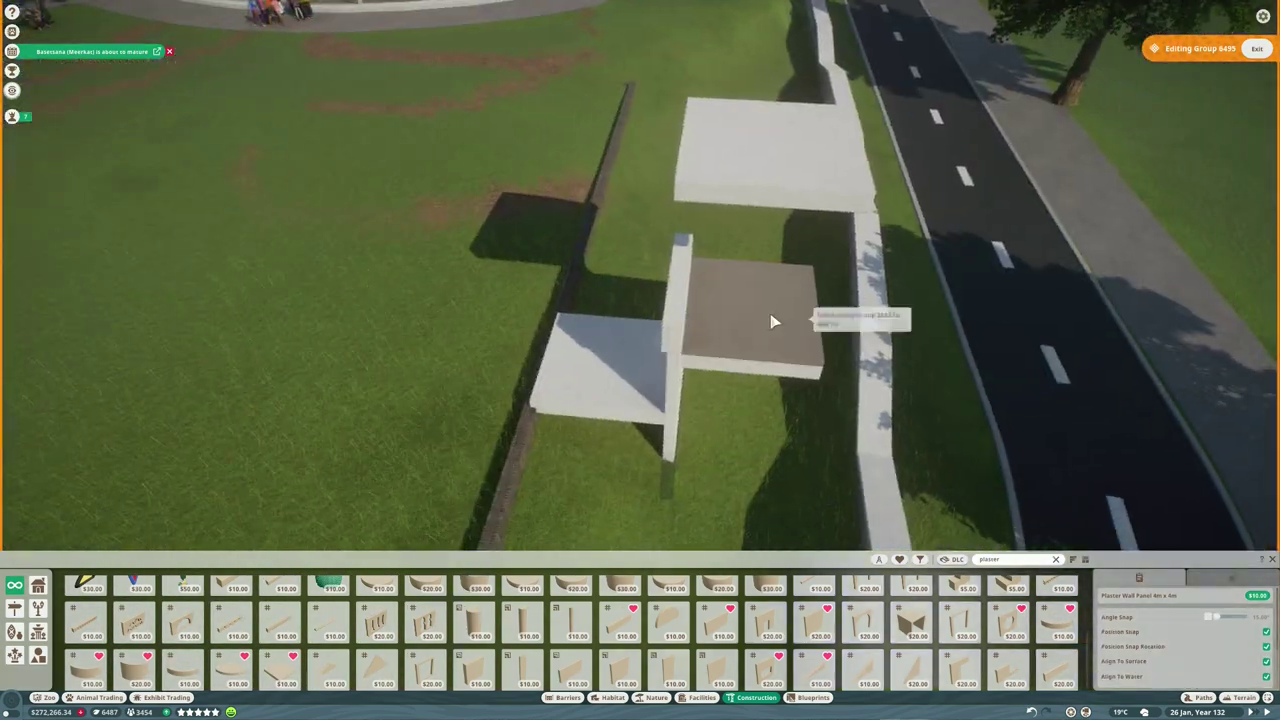
click(772, 321)
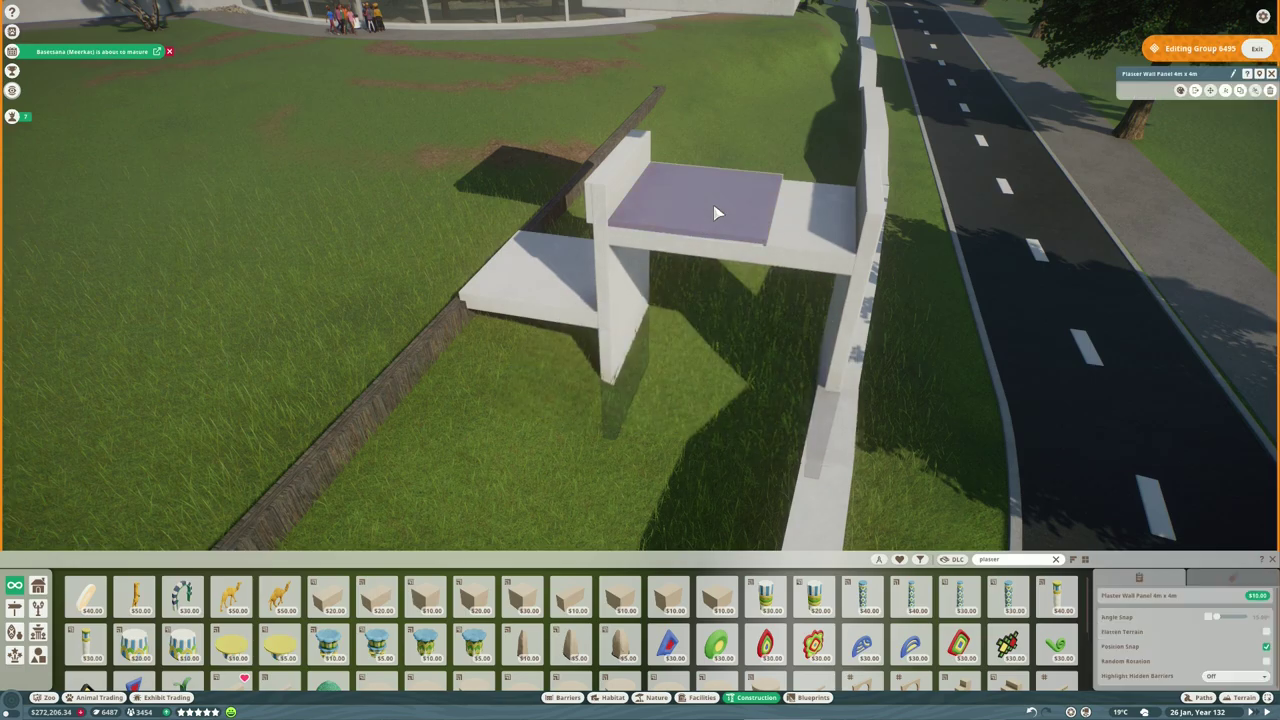
click(725, 205)
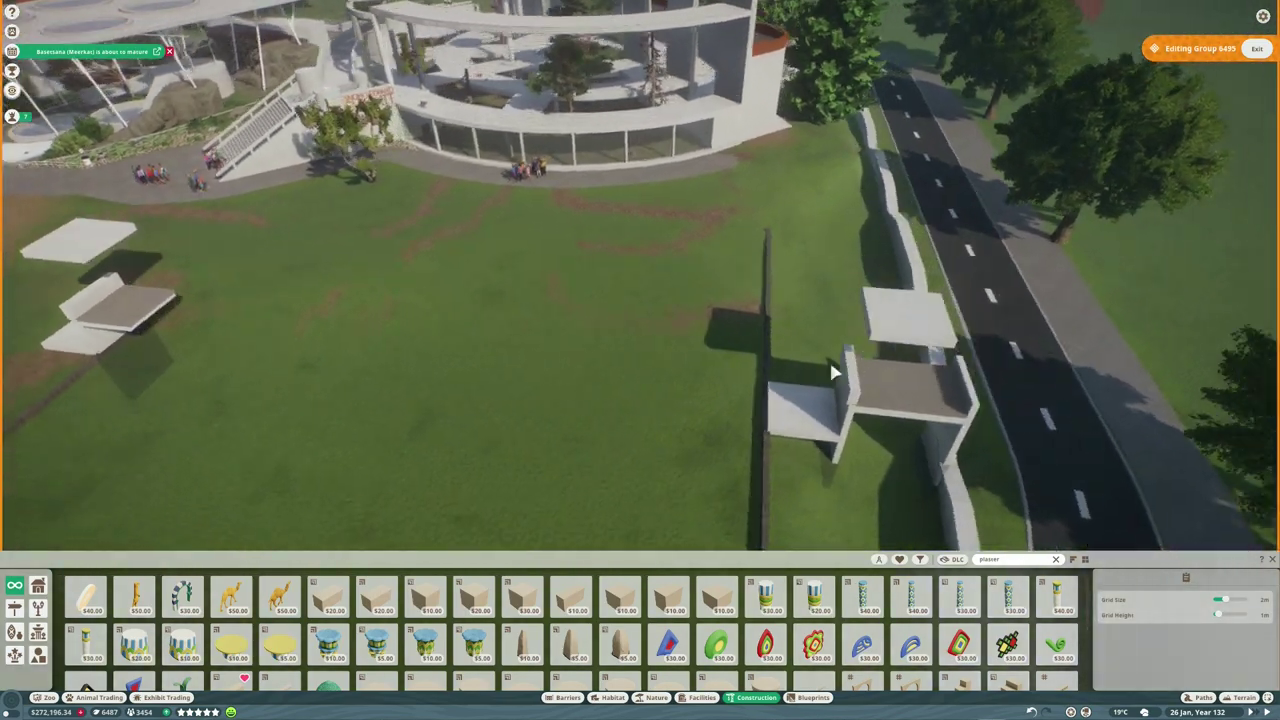
Pan and zoom along the curved plaster wall to bring the ramp wall piece closer.
scroll(838, 323, down, 5)
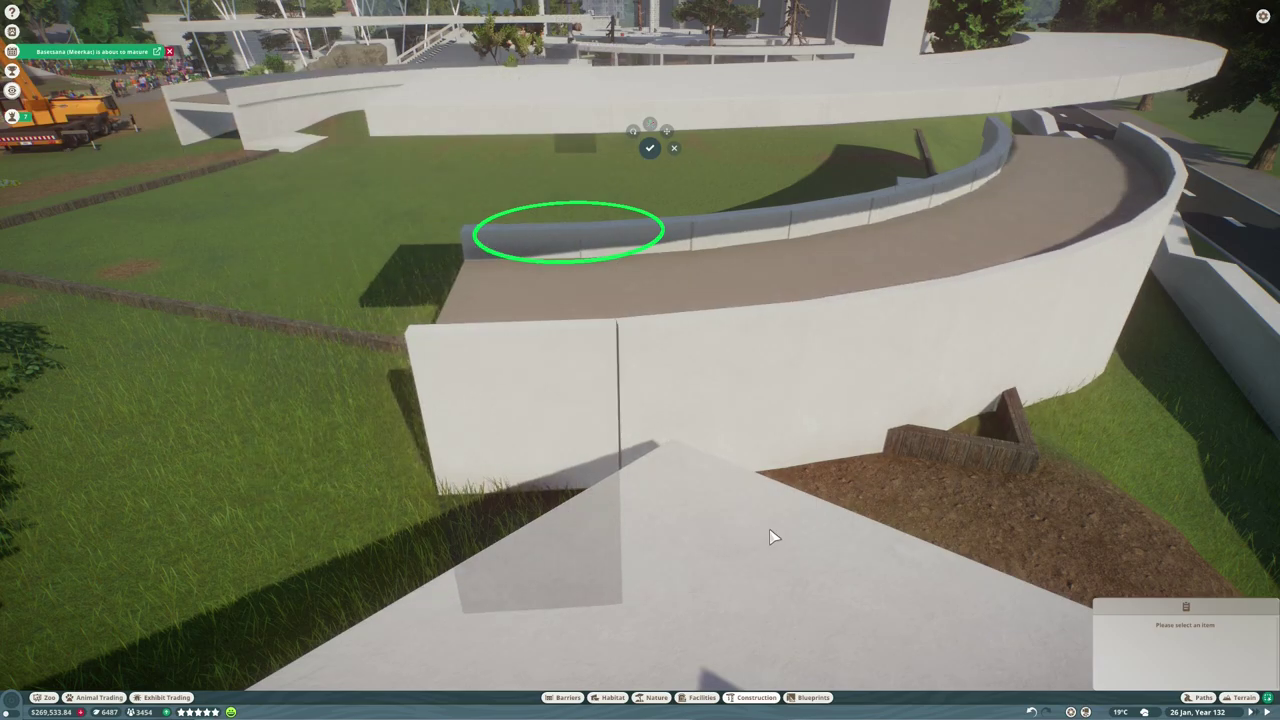
key(a)
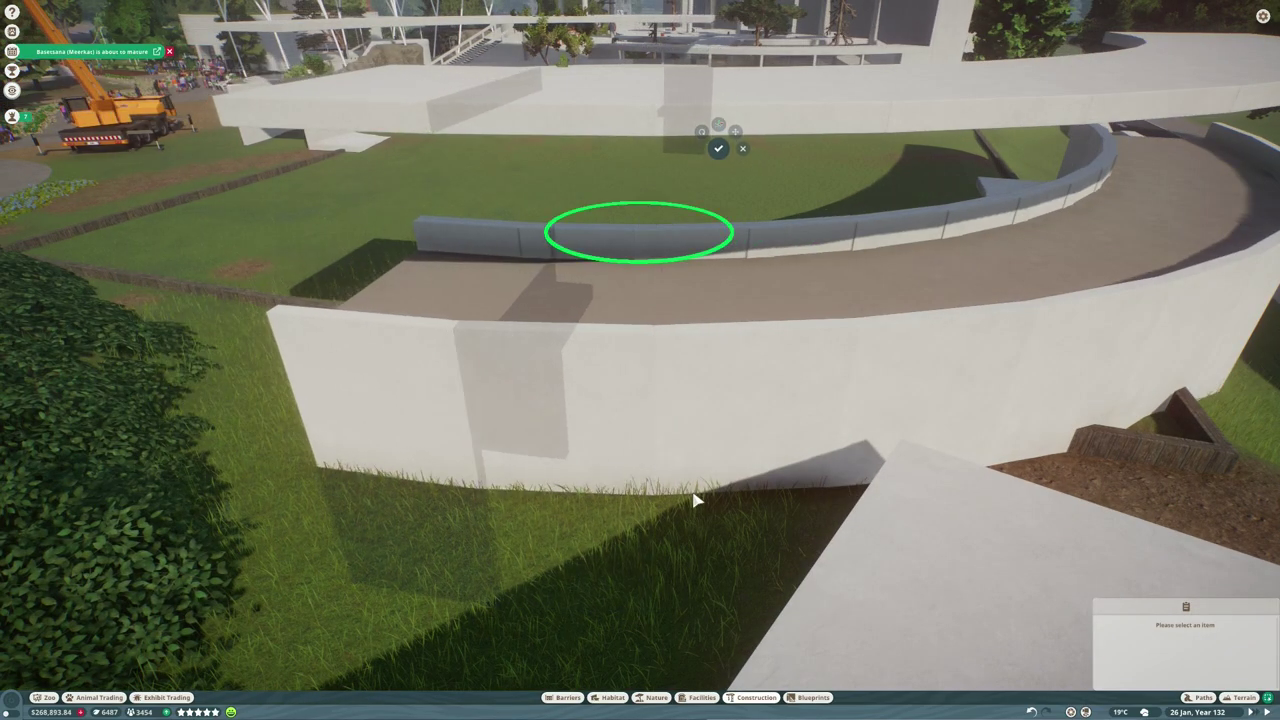
key(a)
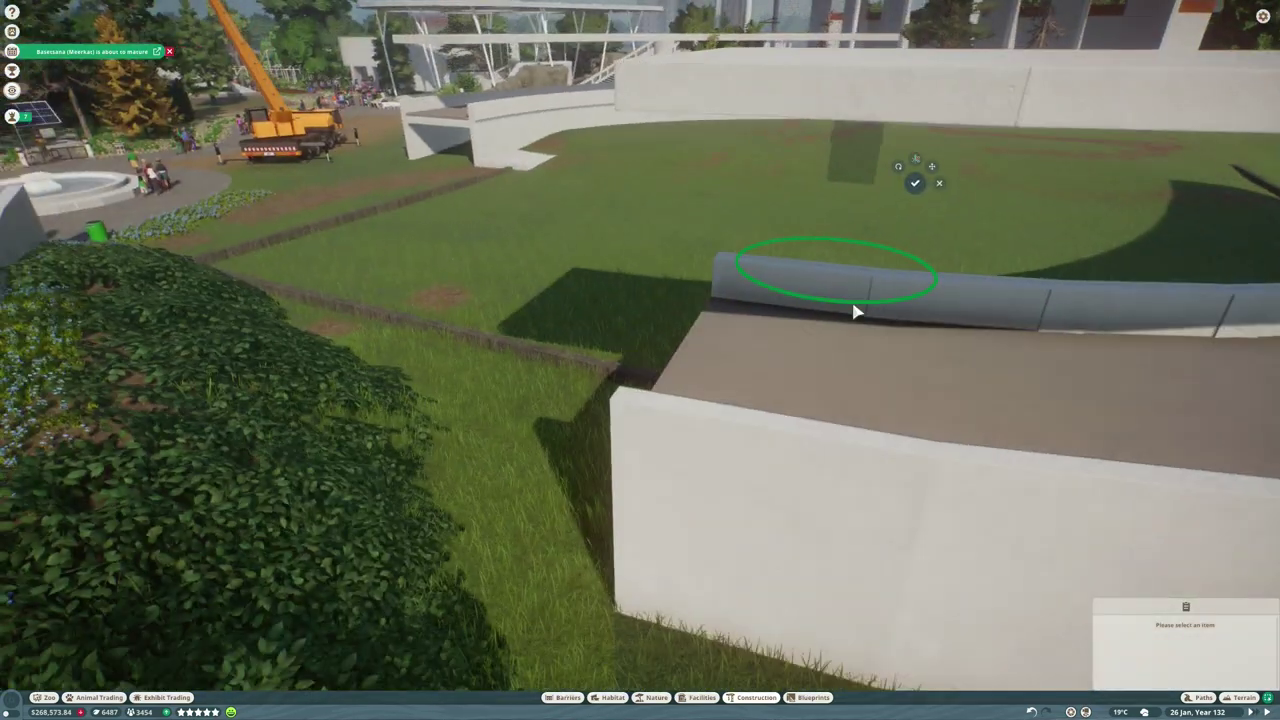
scroll(855, 312, down, 5)
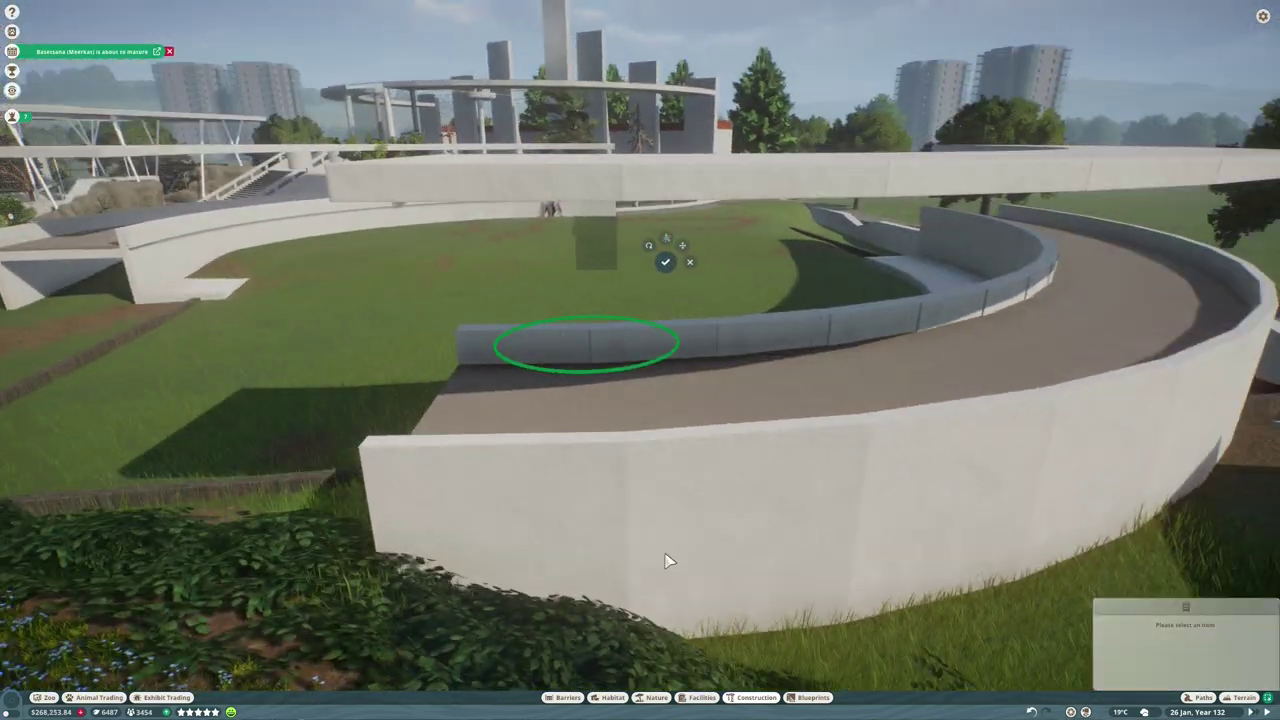
key(a)
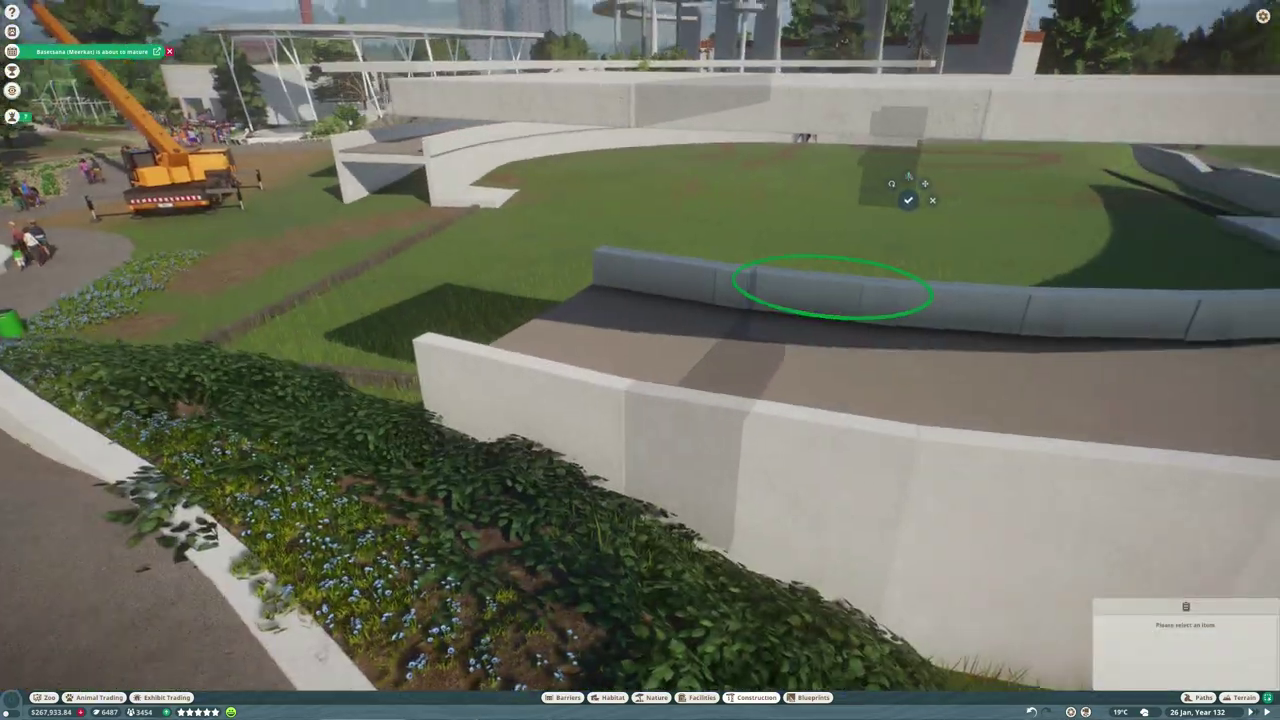
key(a)
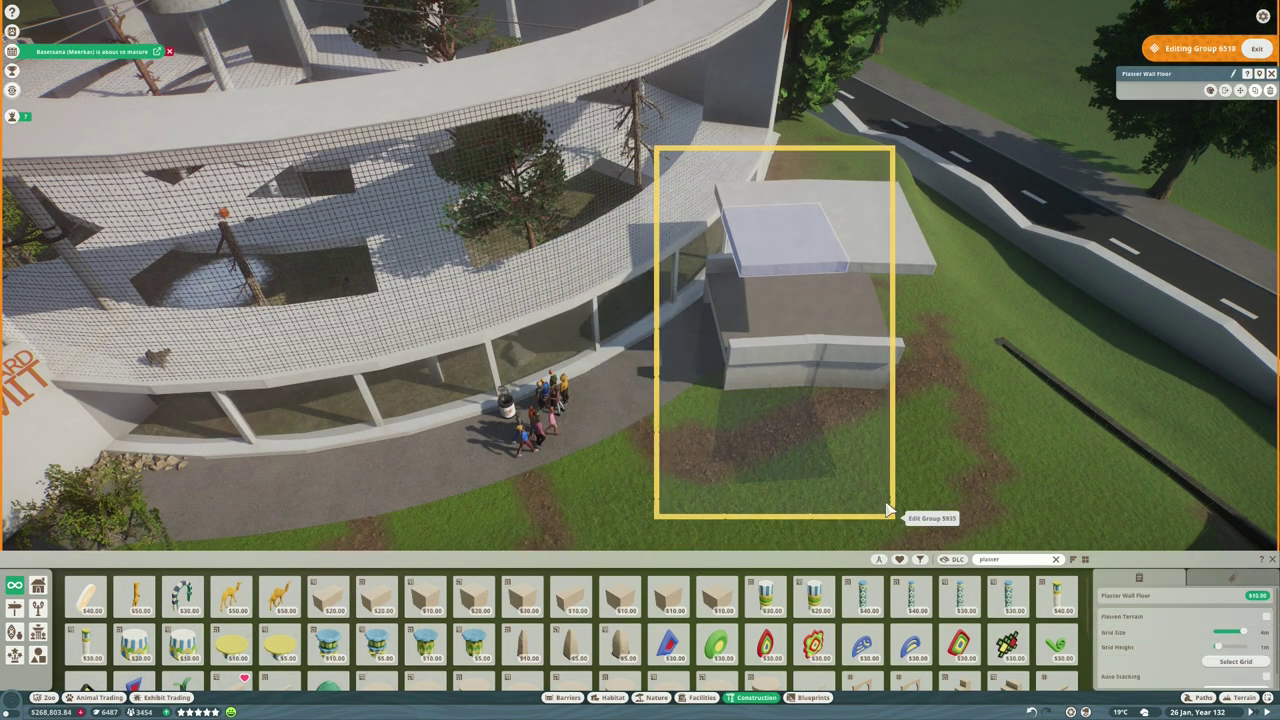
Edit group 6522 and fit 1 m plaster wall slope pieces beside the barrier.
key(s)
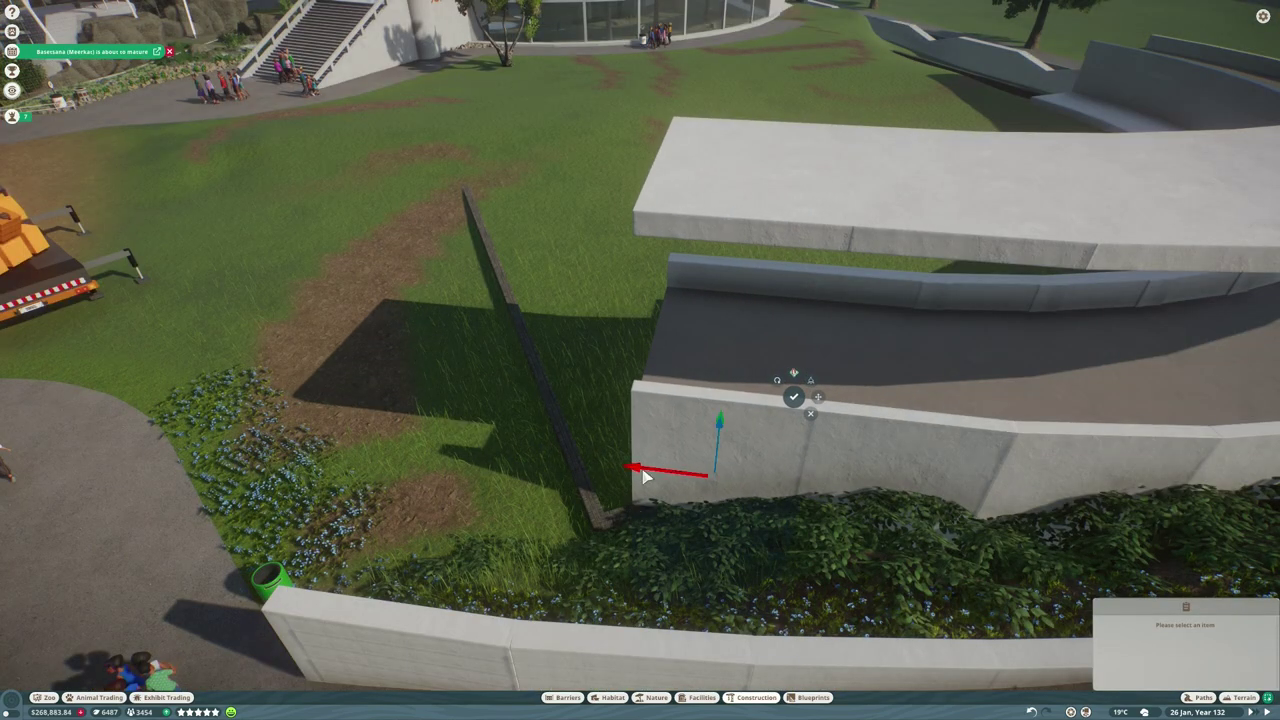
key(e)
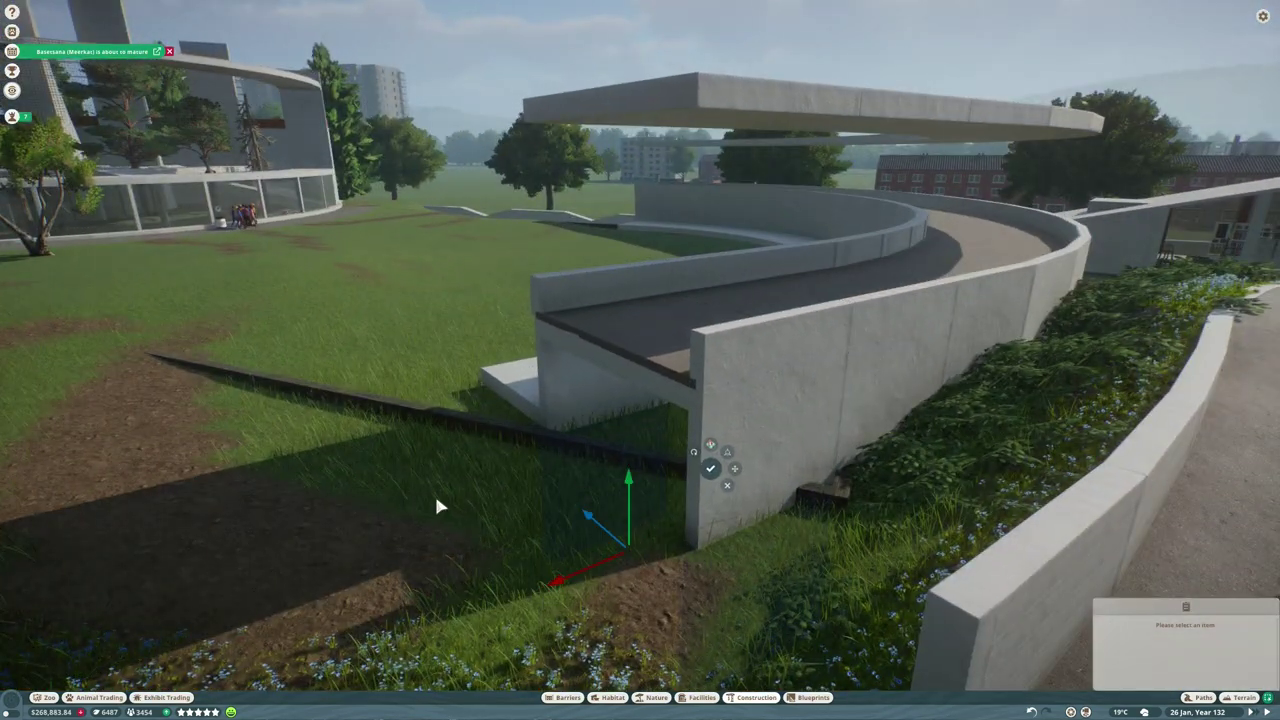
click(710, 467)
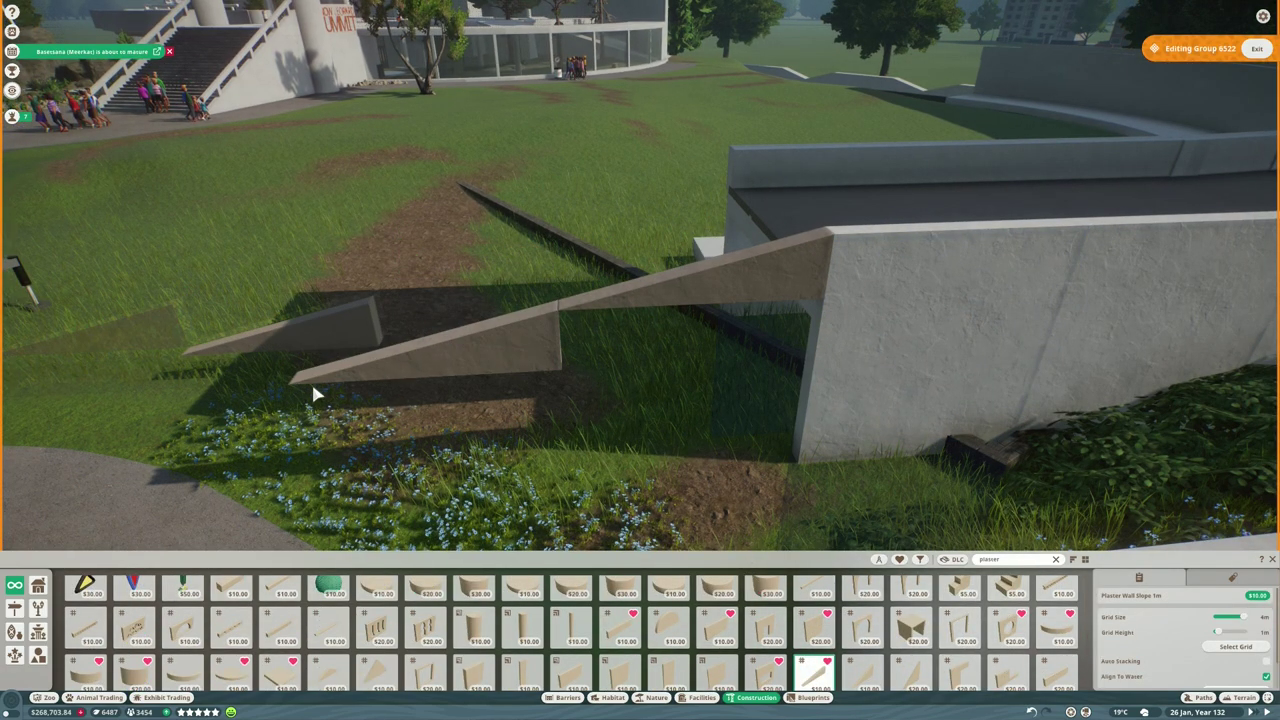
key(q)
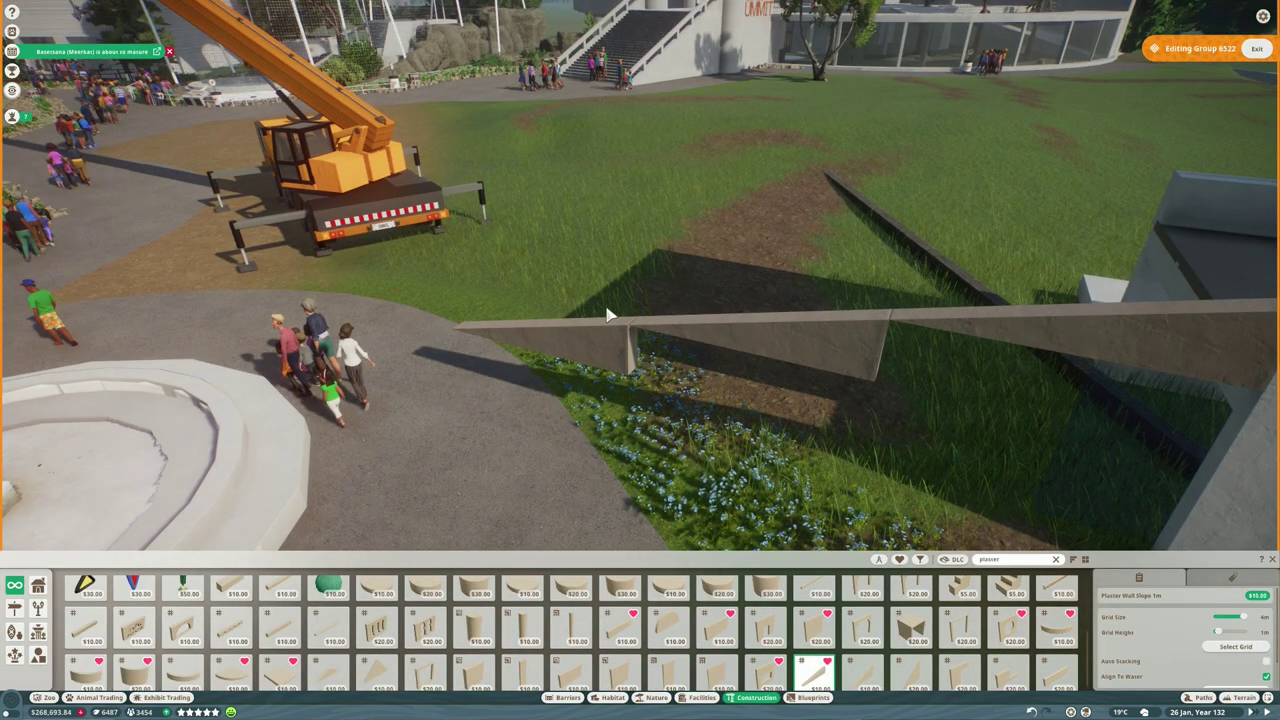
key(Escape)
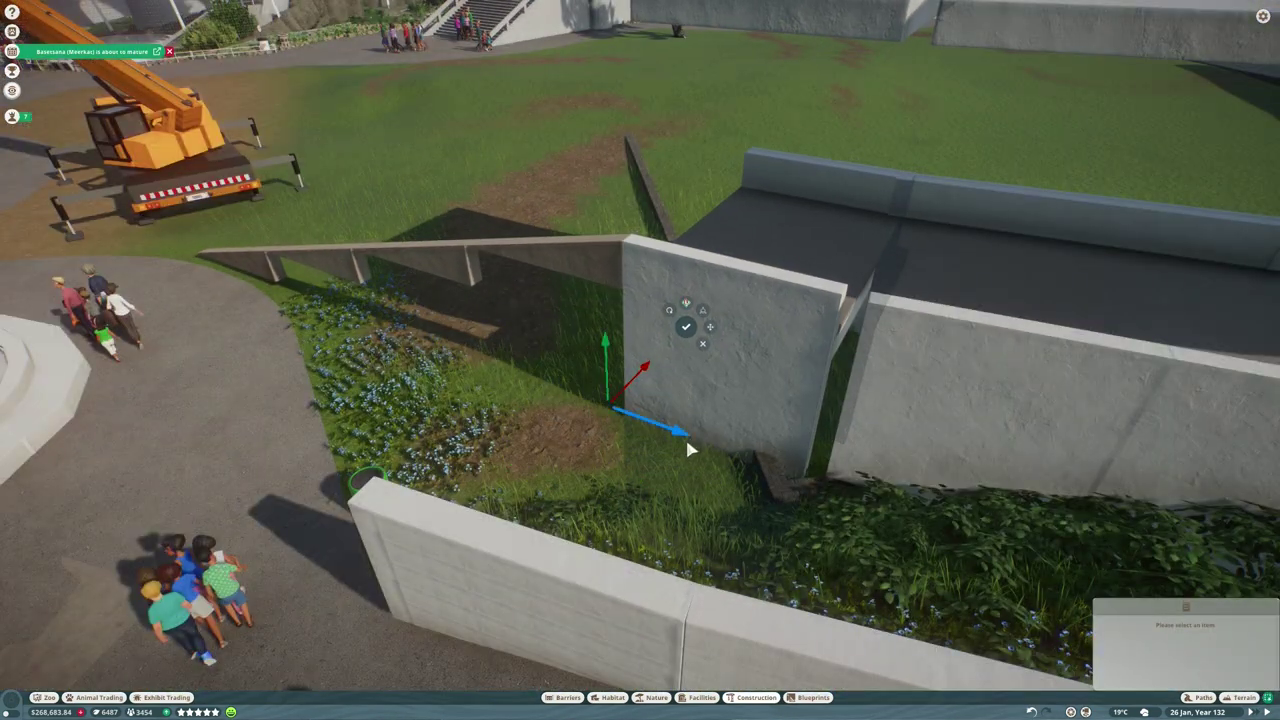
scroll(680, 443, up, 3)
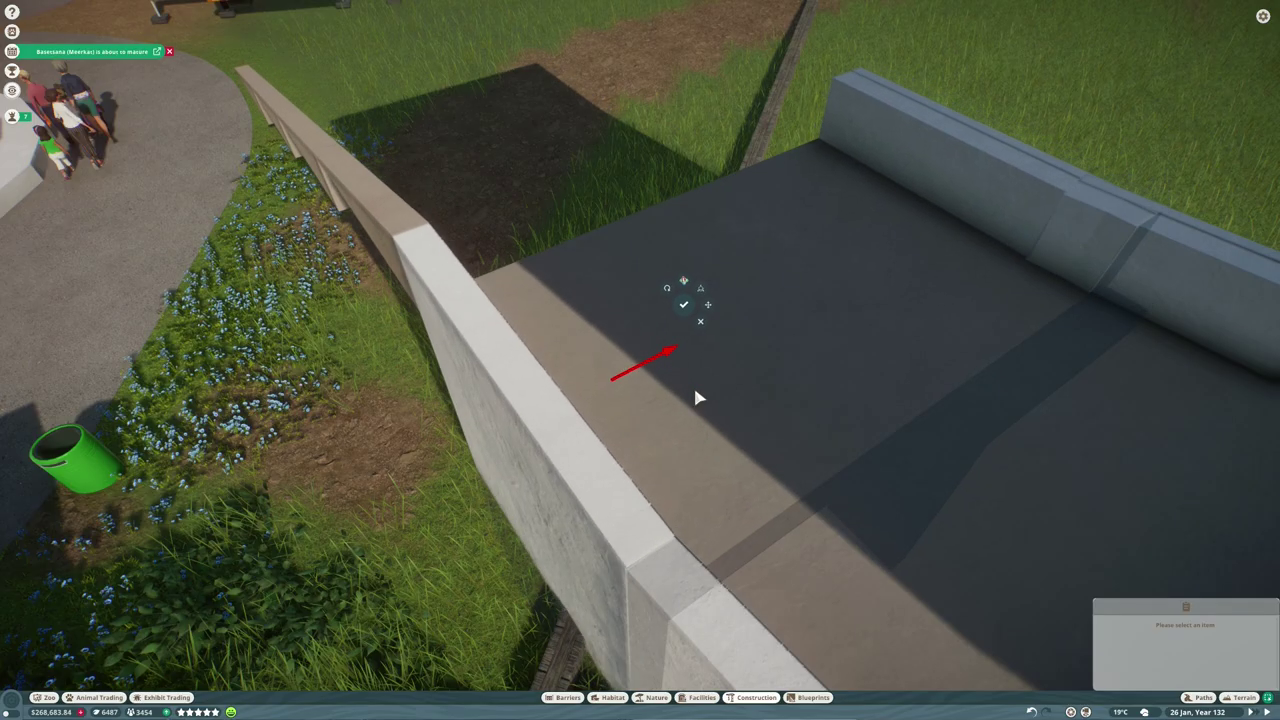
scroll(760, 427, down, 5)
key(q)
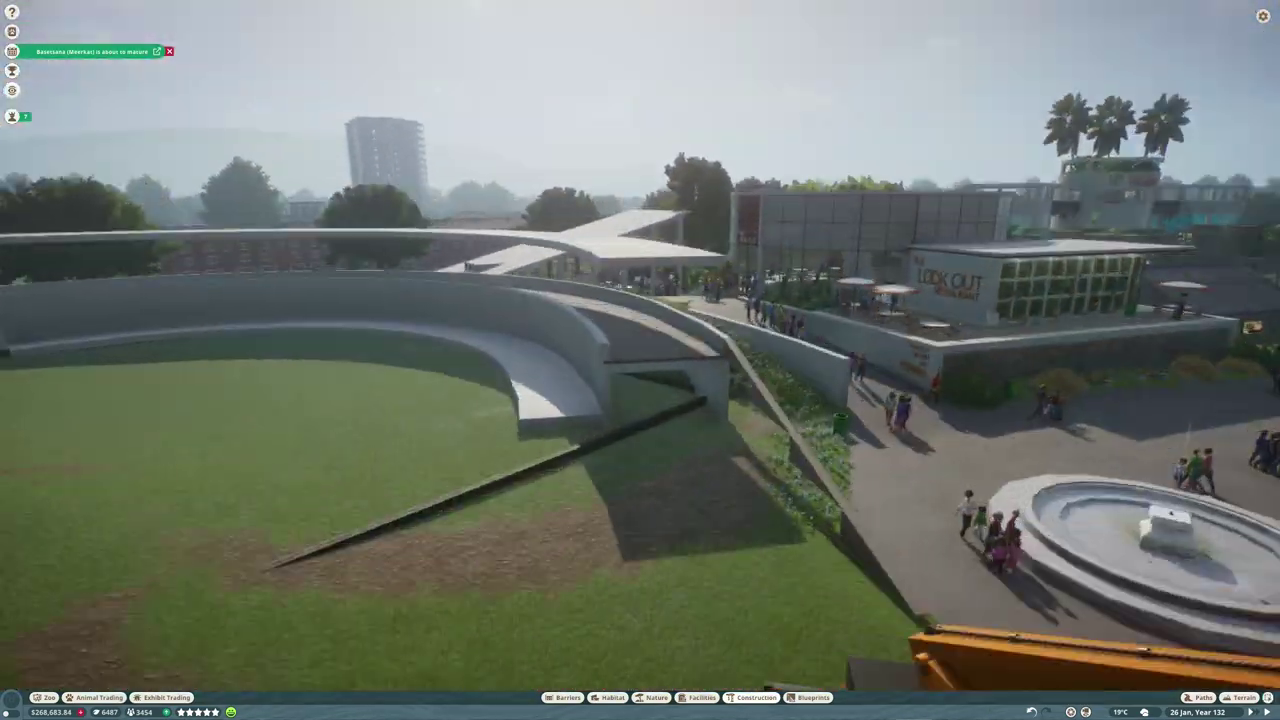
key(q)
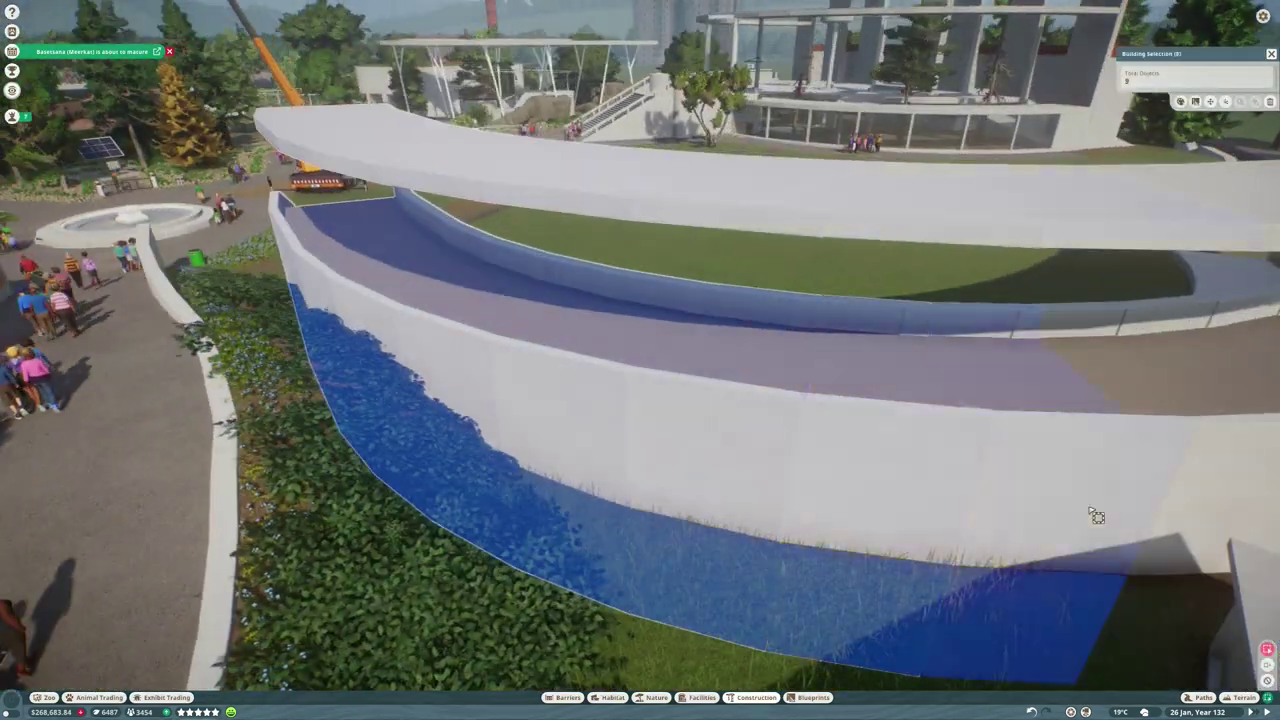
key(w)
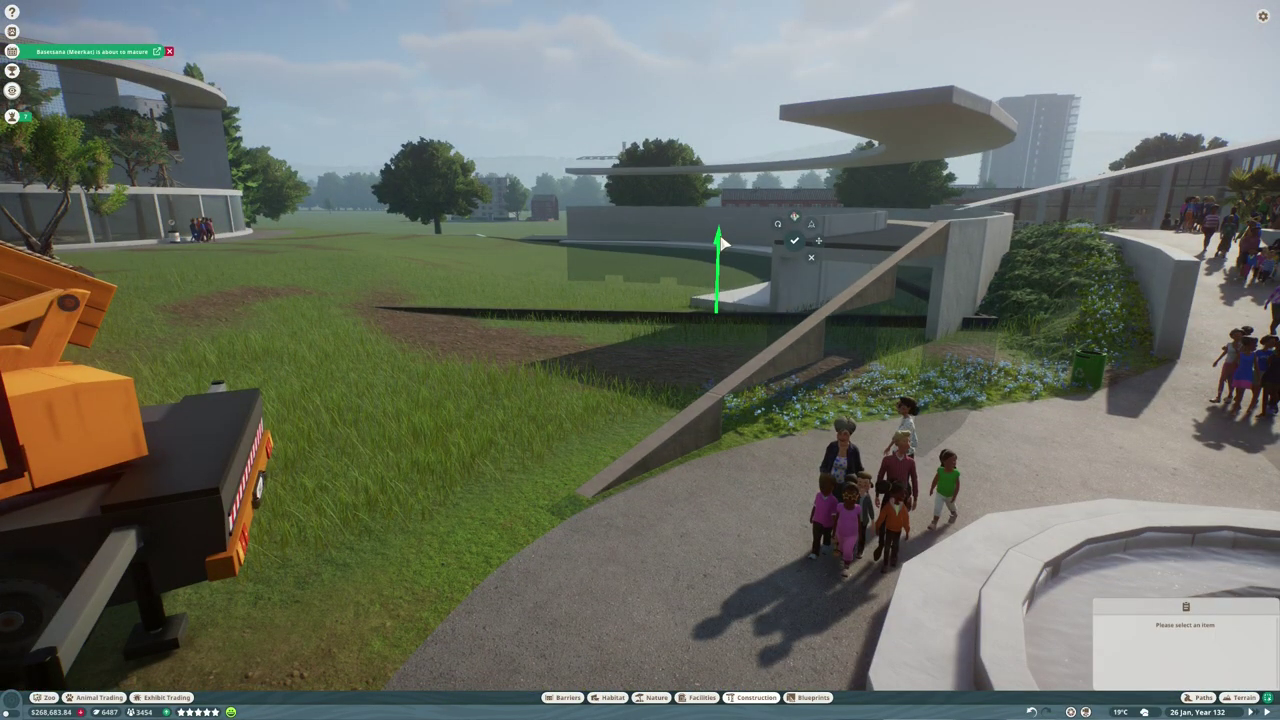
Enter and then leave editing of the slope-wall group.
key(q)
key(w)
click(729, 507)
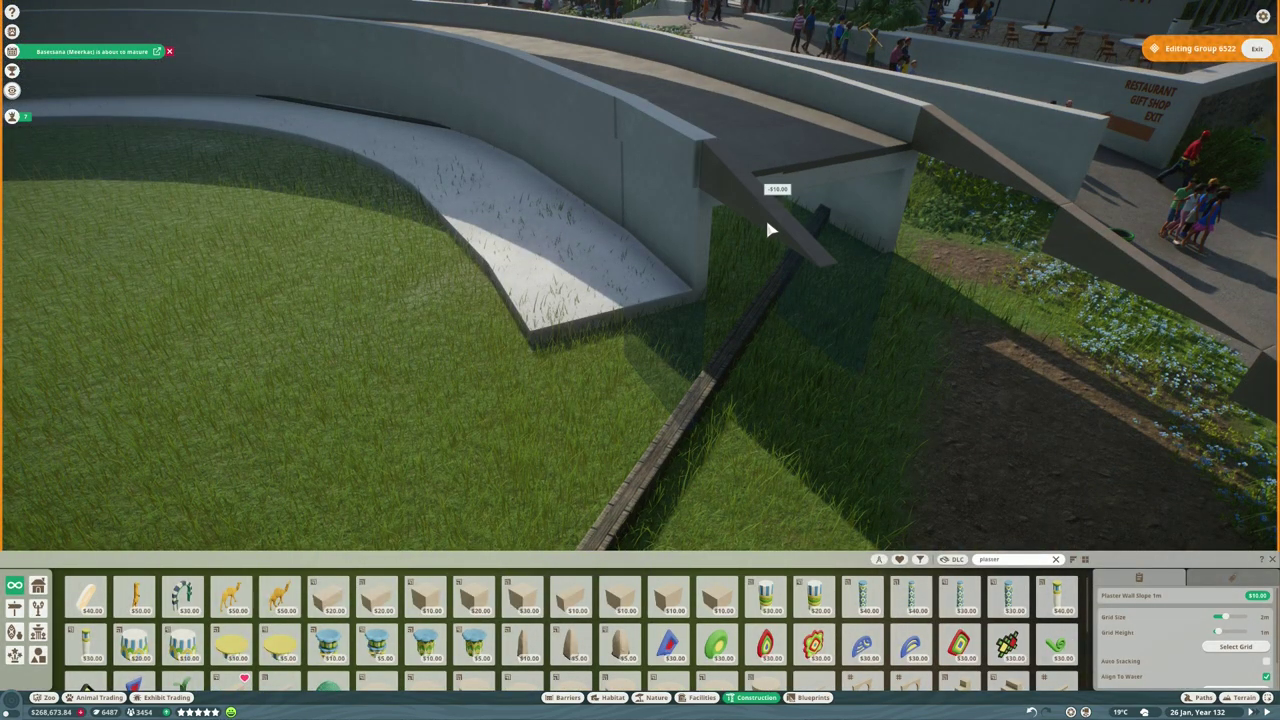
key(w)
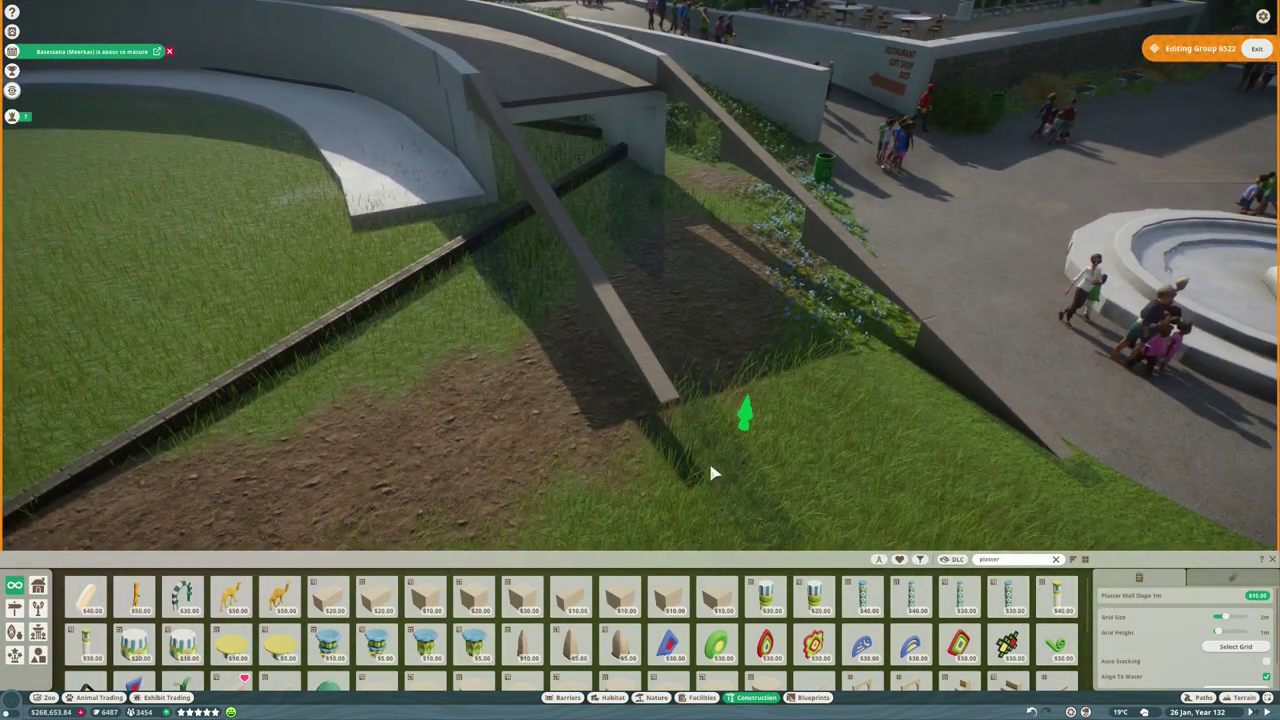
key(s)
key(Escape)
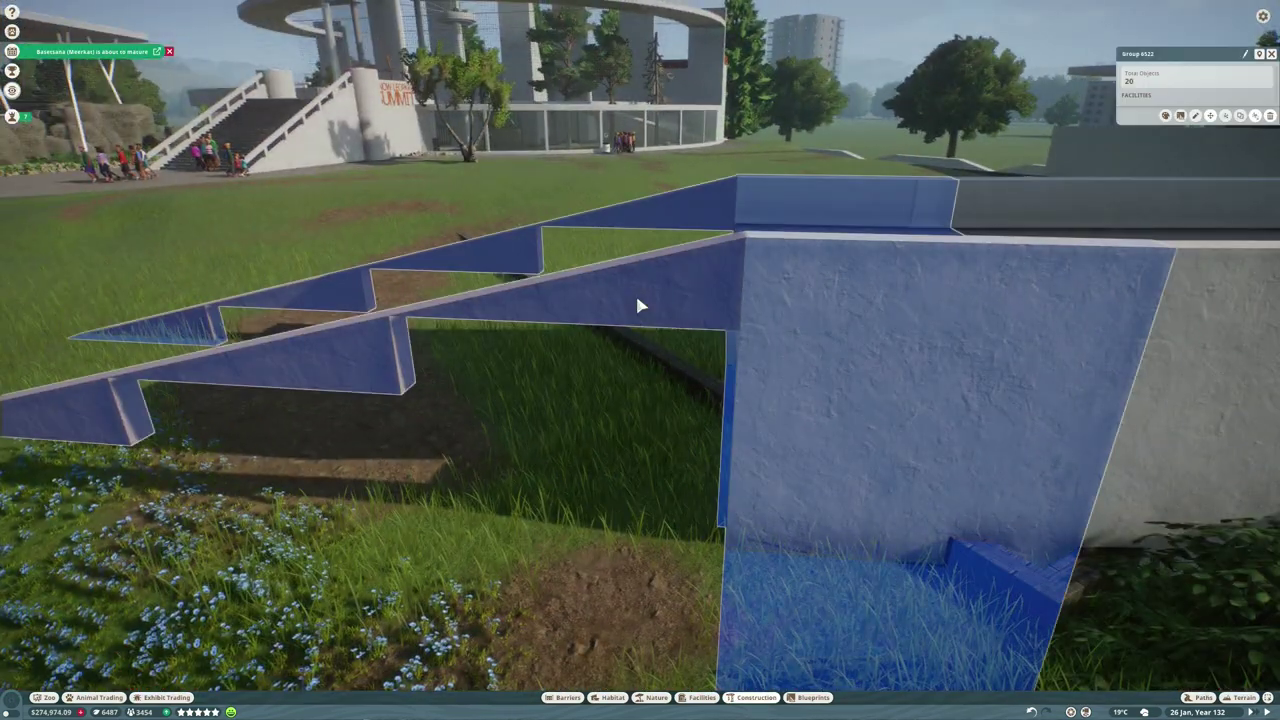
Reopen group 6522 and rotate a Plaster Wall Panel 4m x 4m onto the ramp slab.
click(635, 292)
key(w)
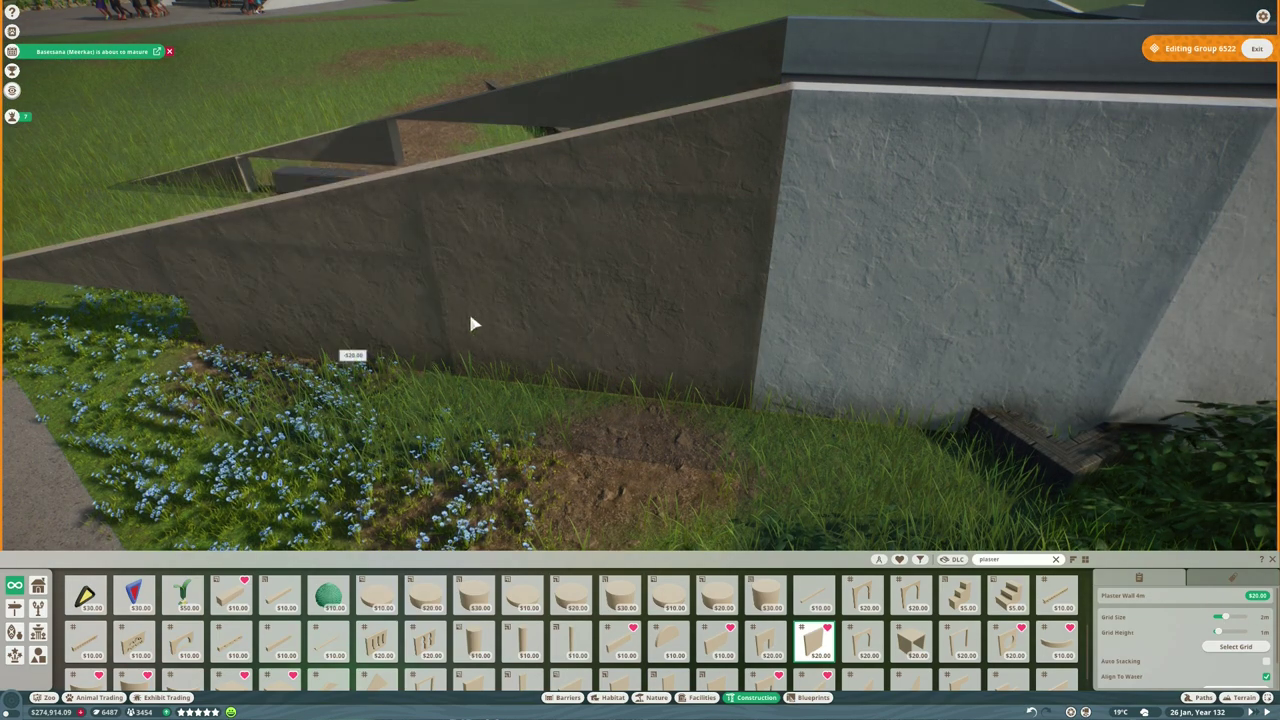
key(s)
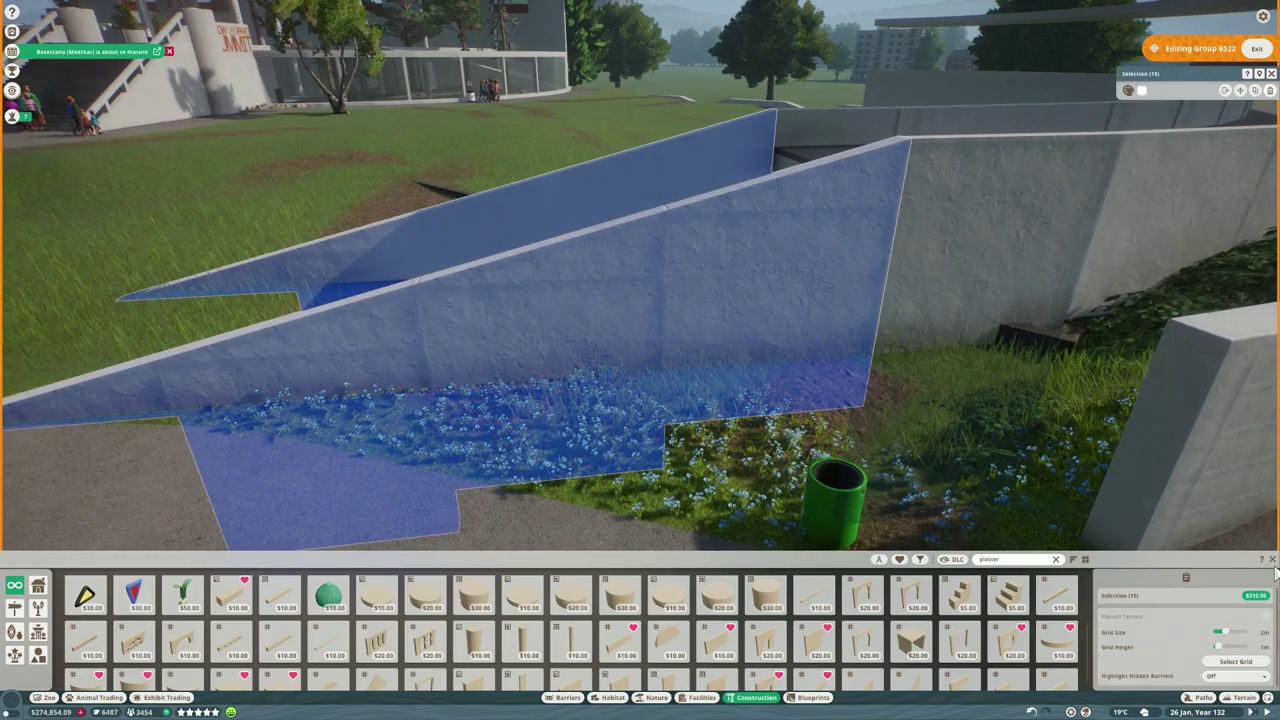
key(Escape)
key(w)
click(683, 271)
key(q)
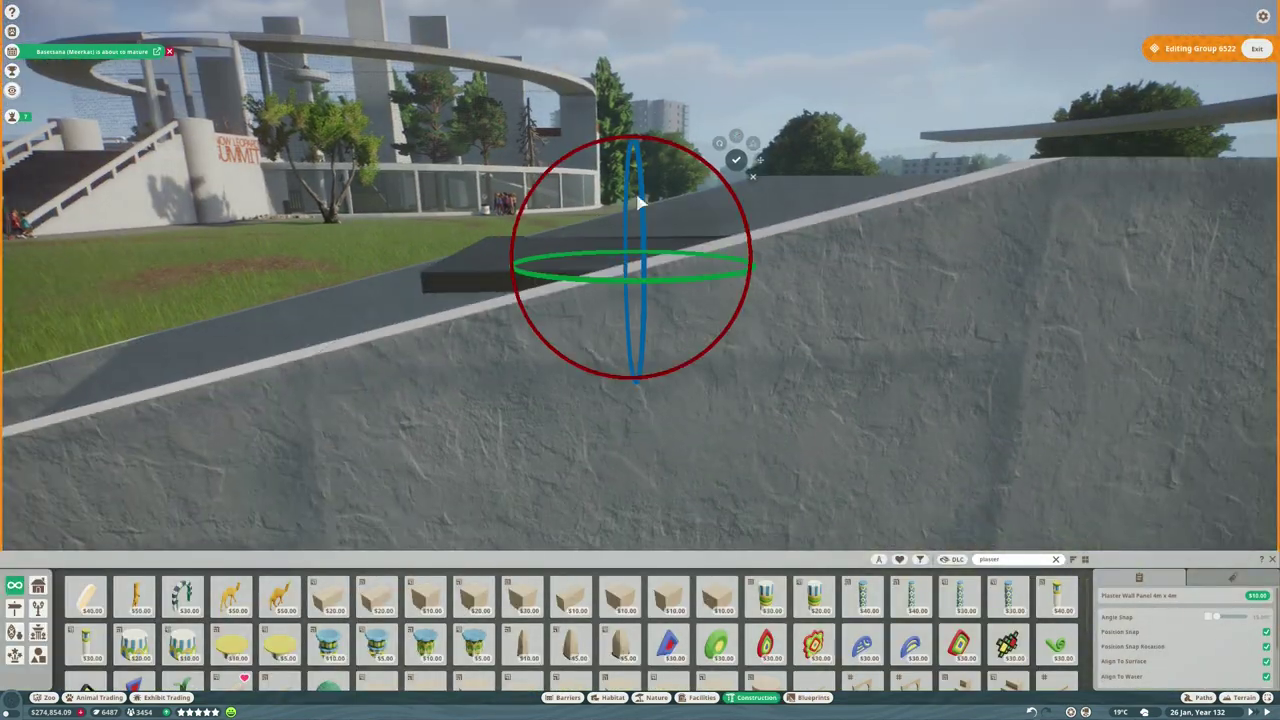
key(q)
key(q)
key(q)
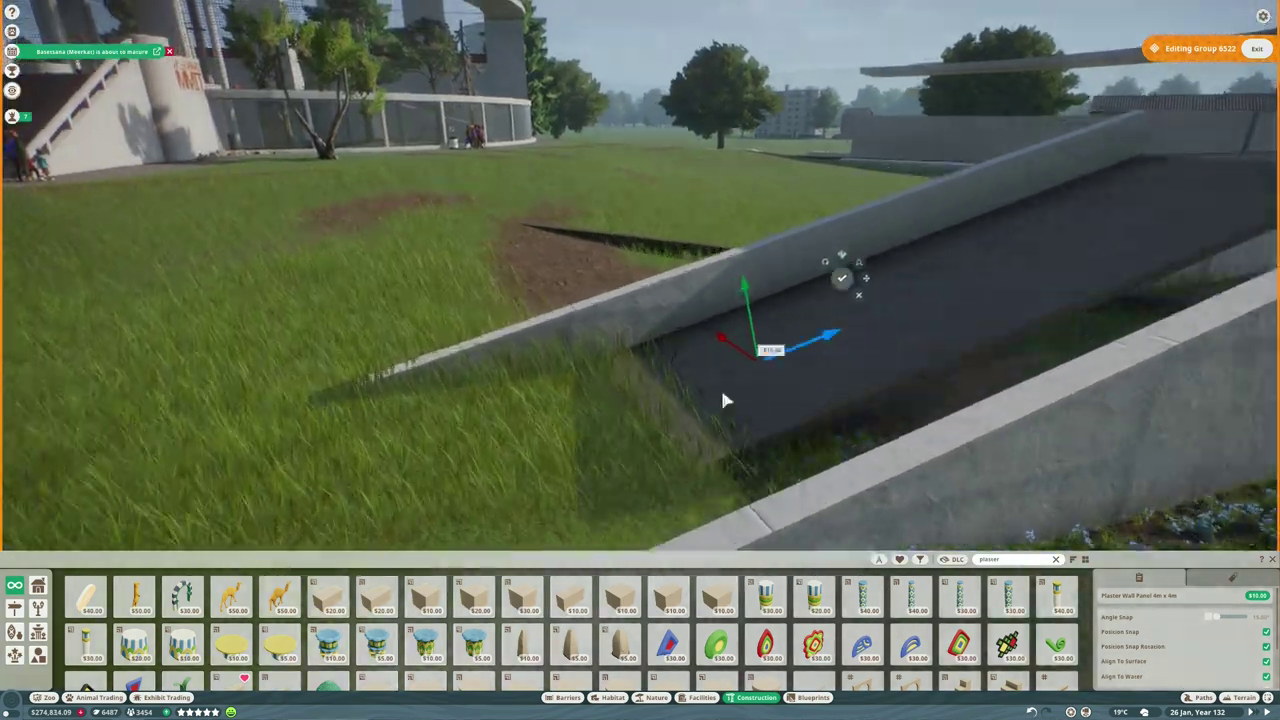
key(q)
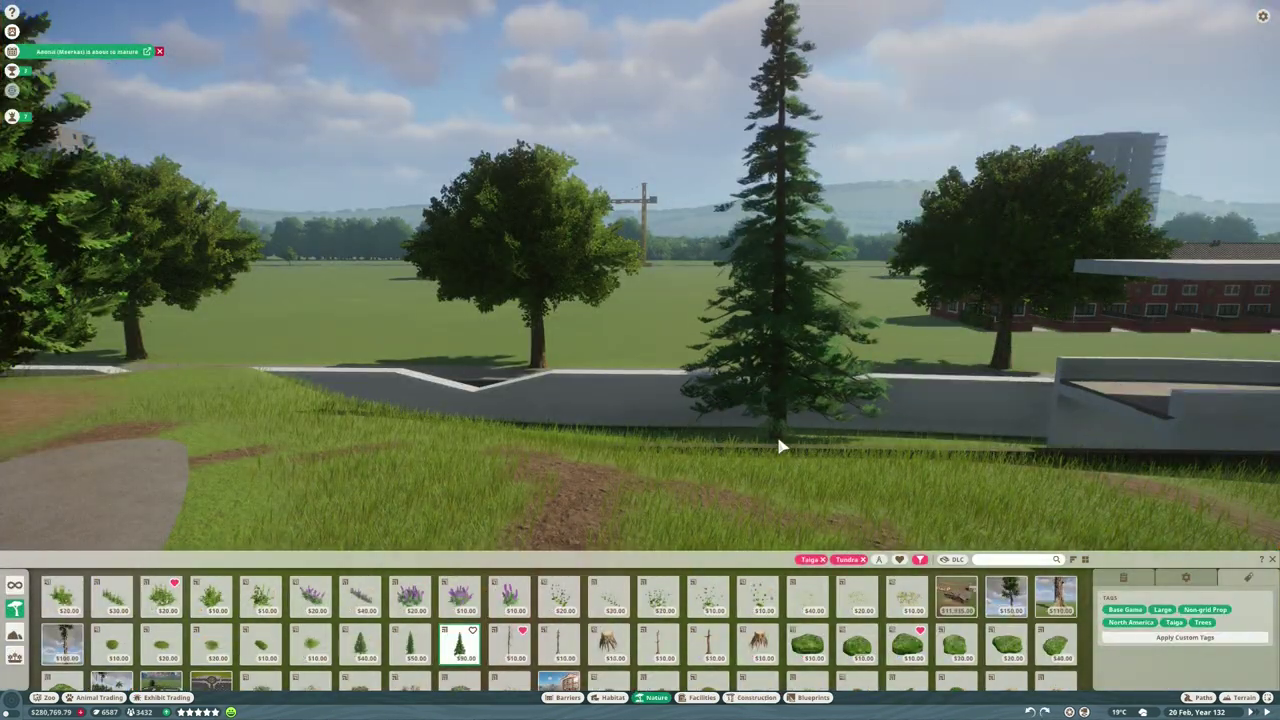
Plant Douglas Fir pines, an orange fir and a Black Spruce beside the ramp walls.
click(777, 446)
key(q)
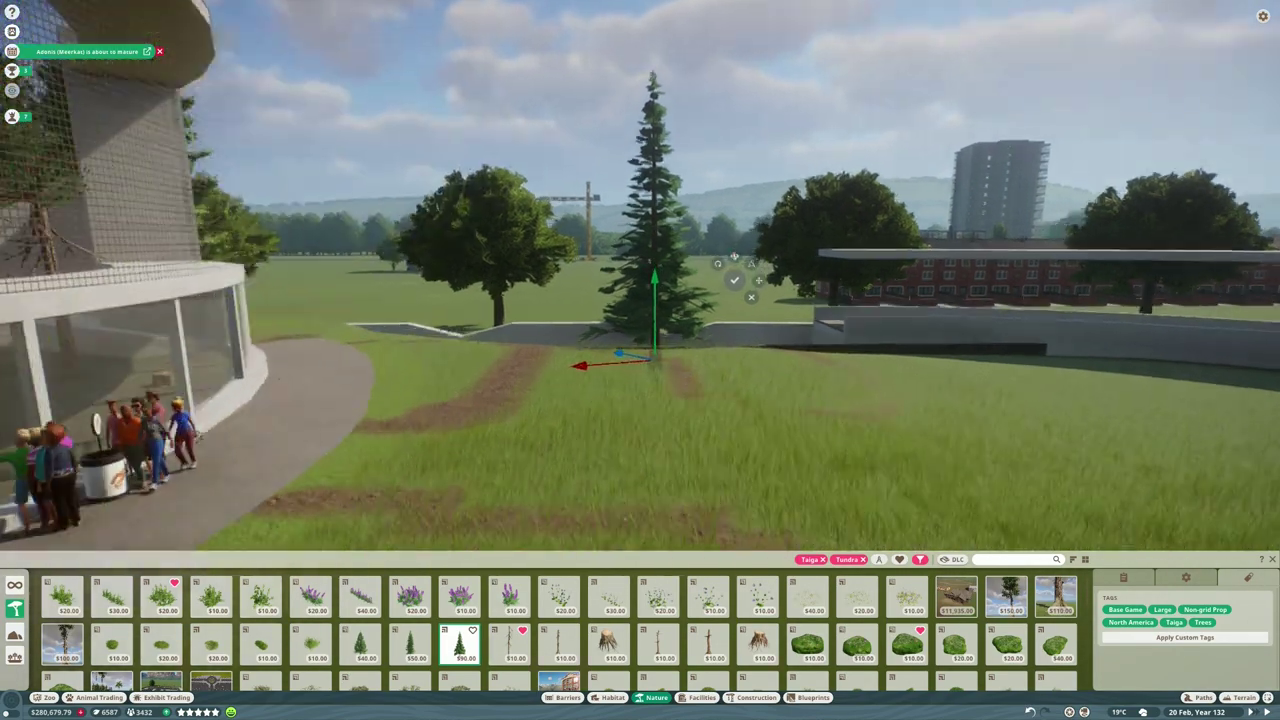
key(Return)
click(886, 409)
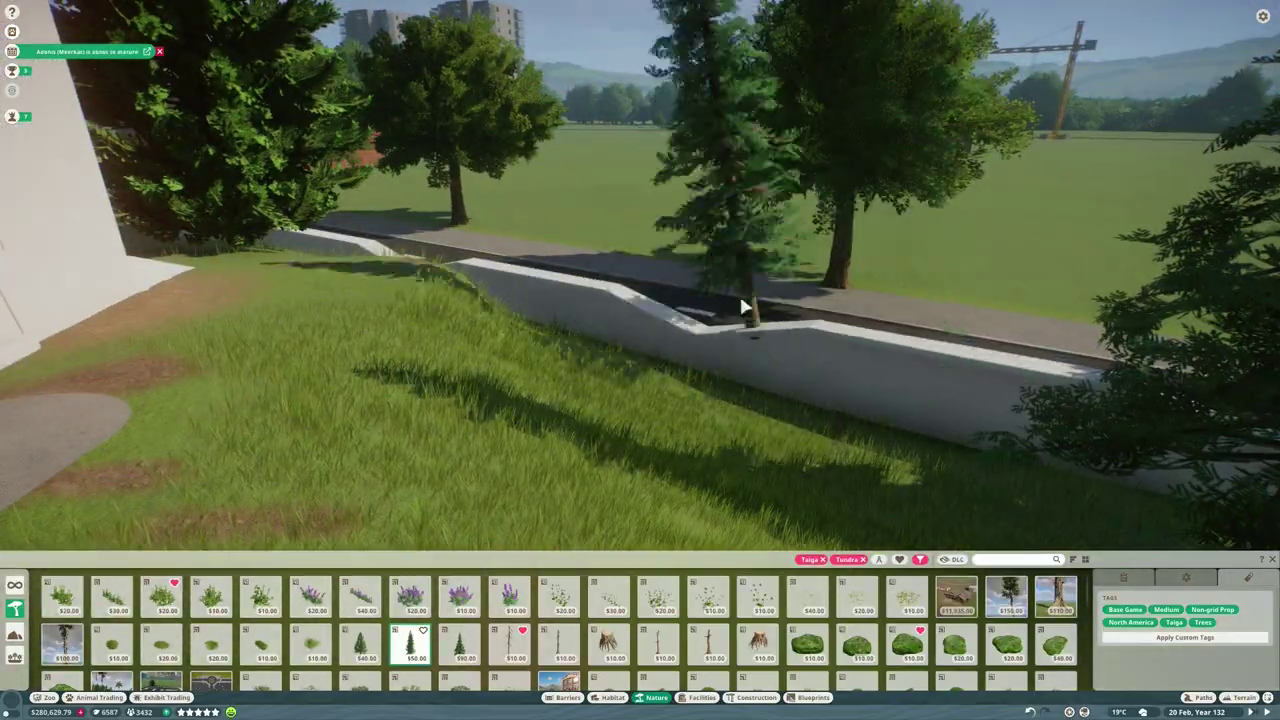
click(500, 451)
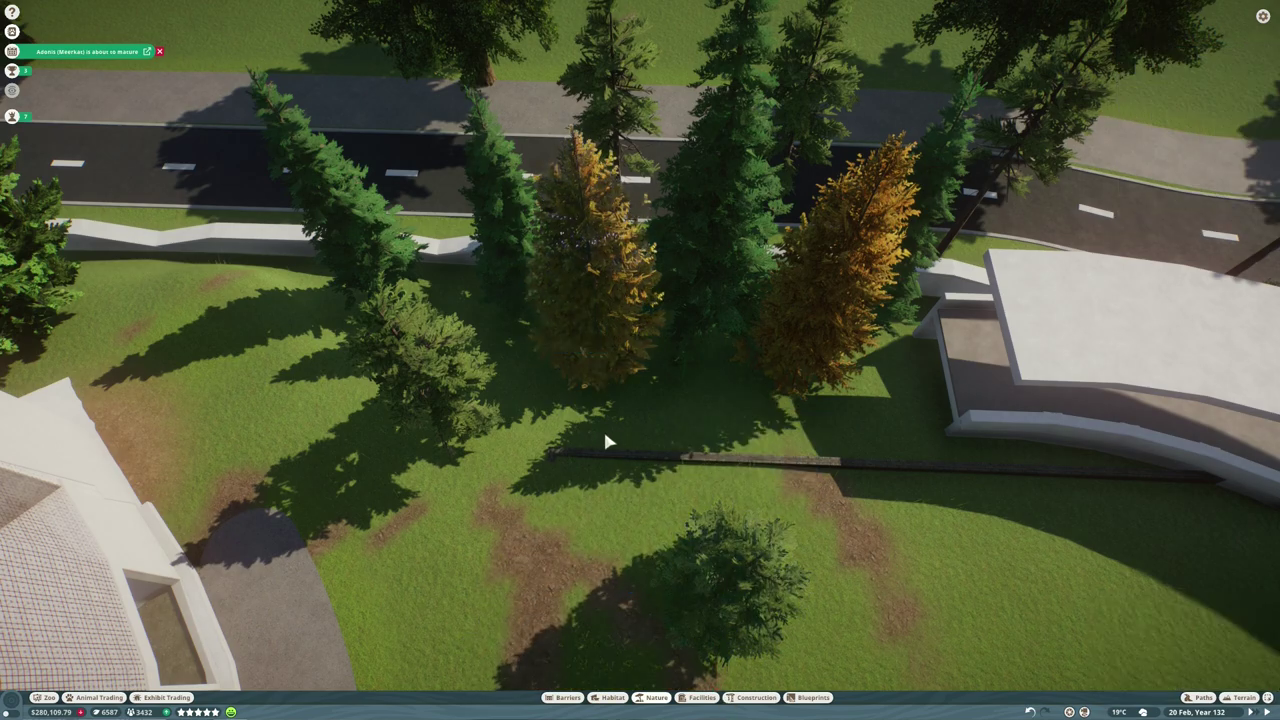
click(890, 591)
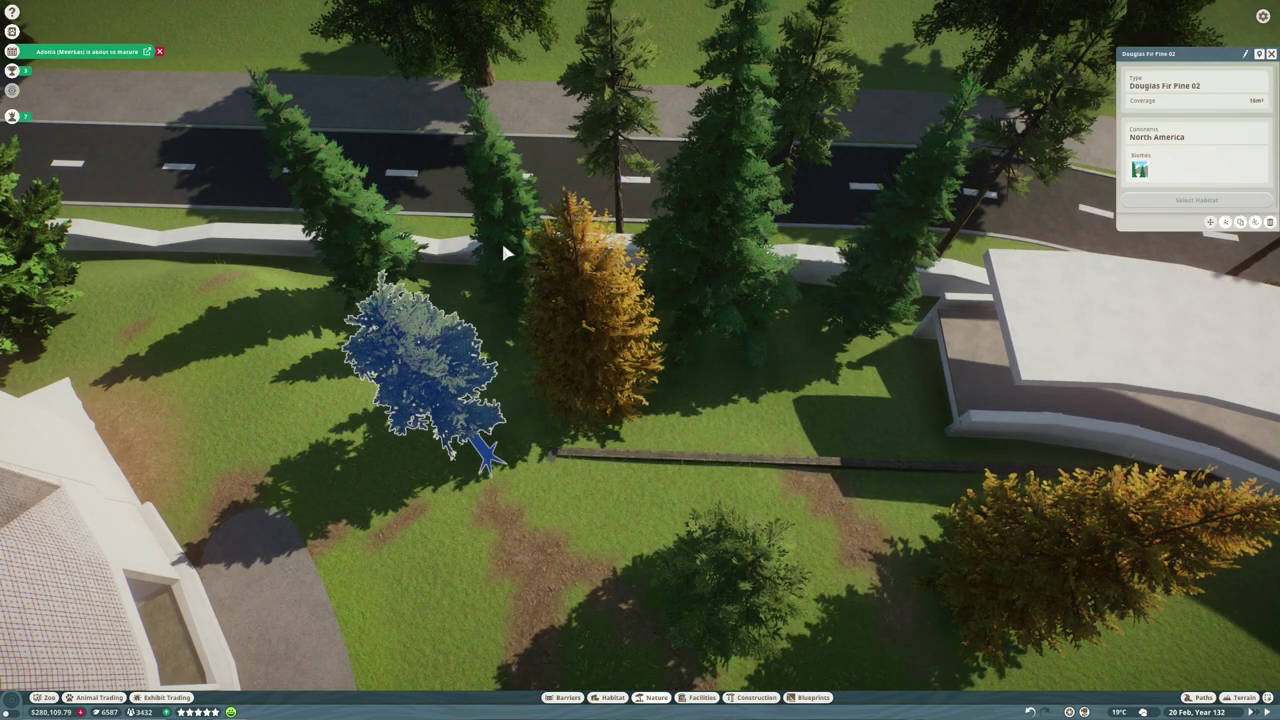
click(238, 326)
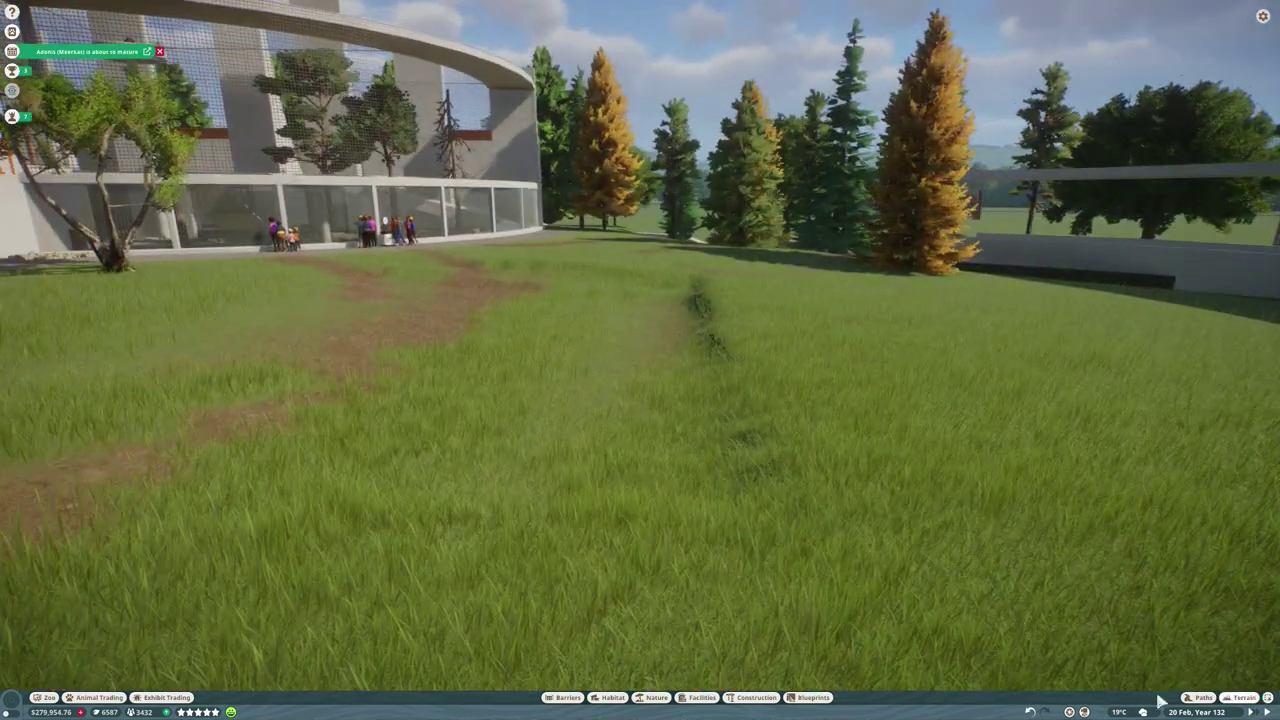
Smooth the lawn in front of the pine grove with the Terrain Smooth brush.
click(1240, 697)
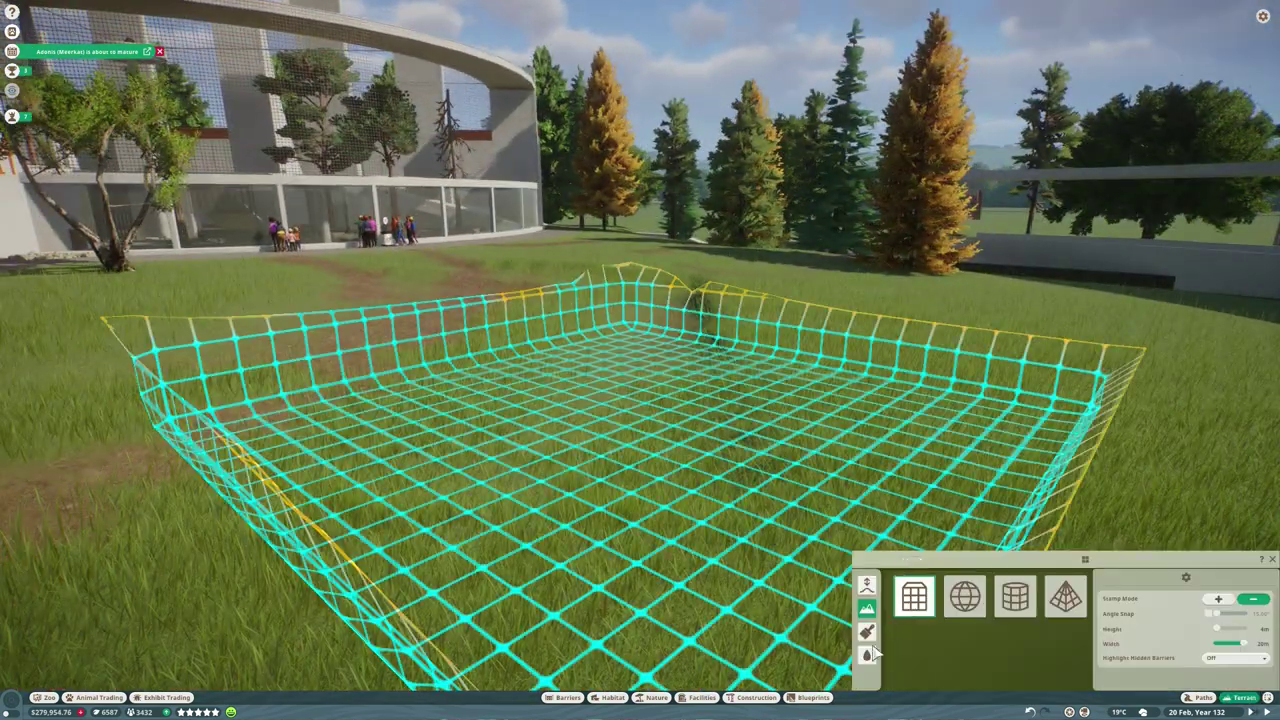
click(866, 585)
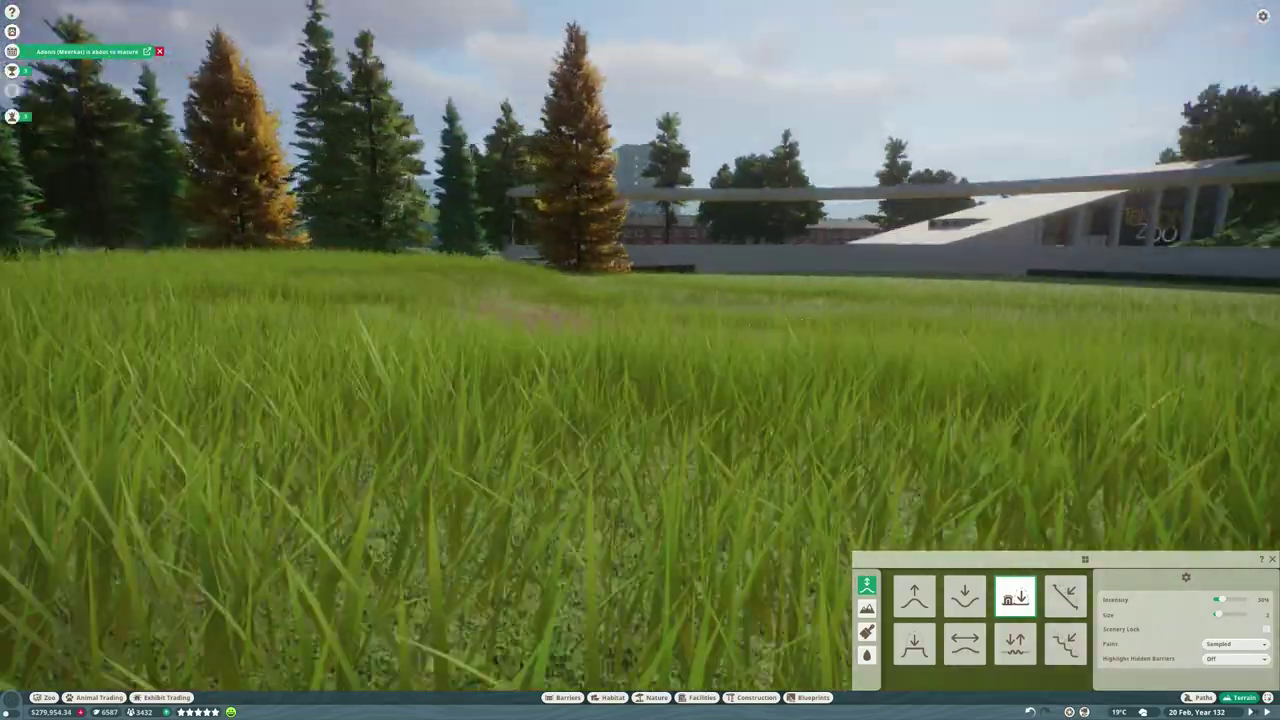
click(965, 643)
key(q)
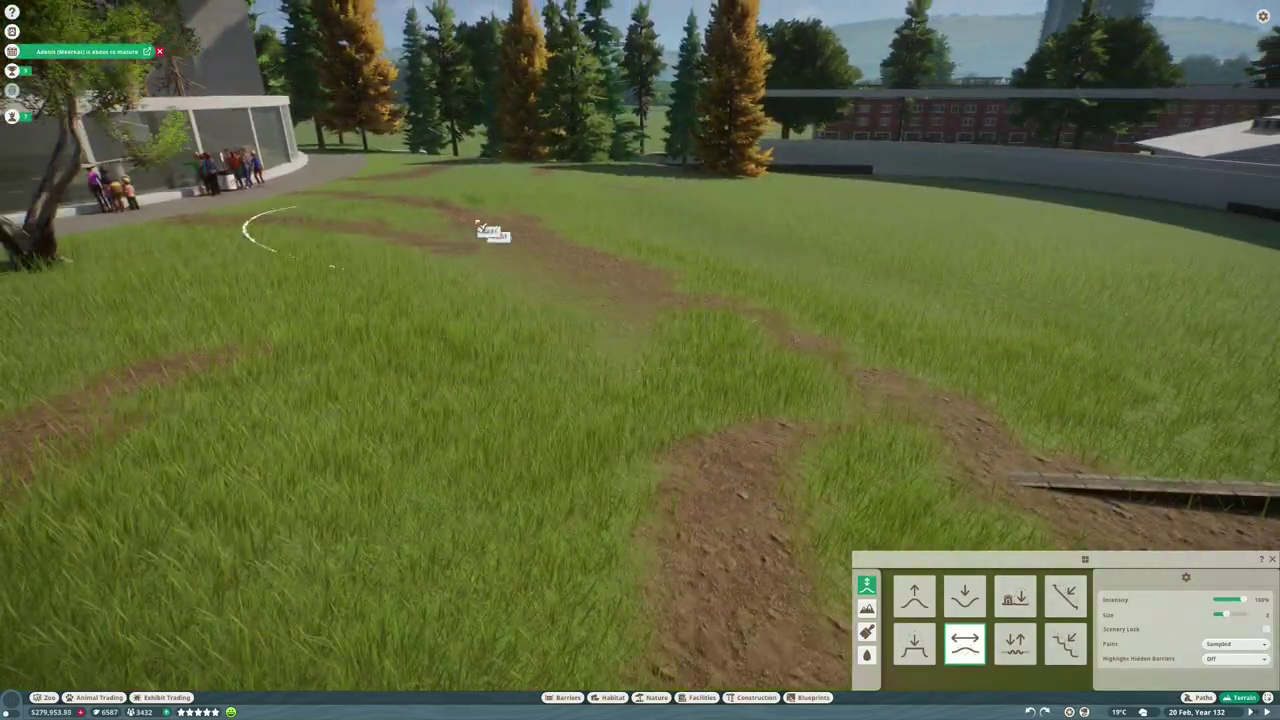
scroll(563, 312, down, 5)
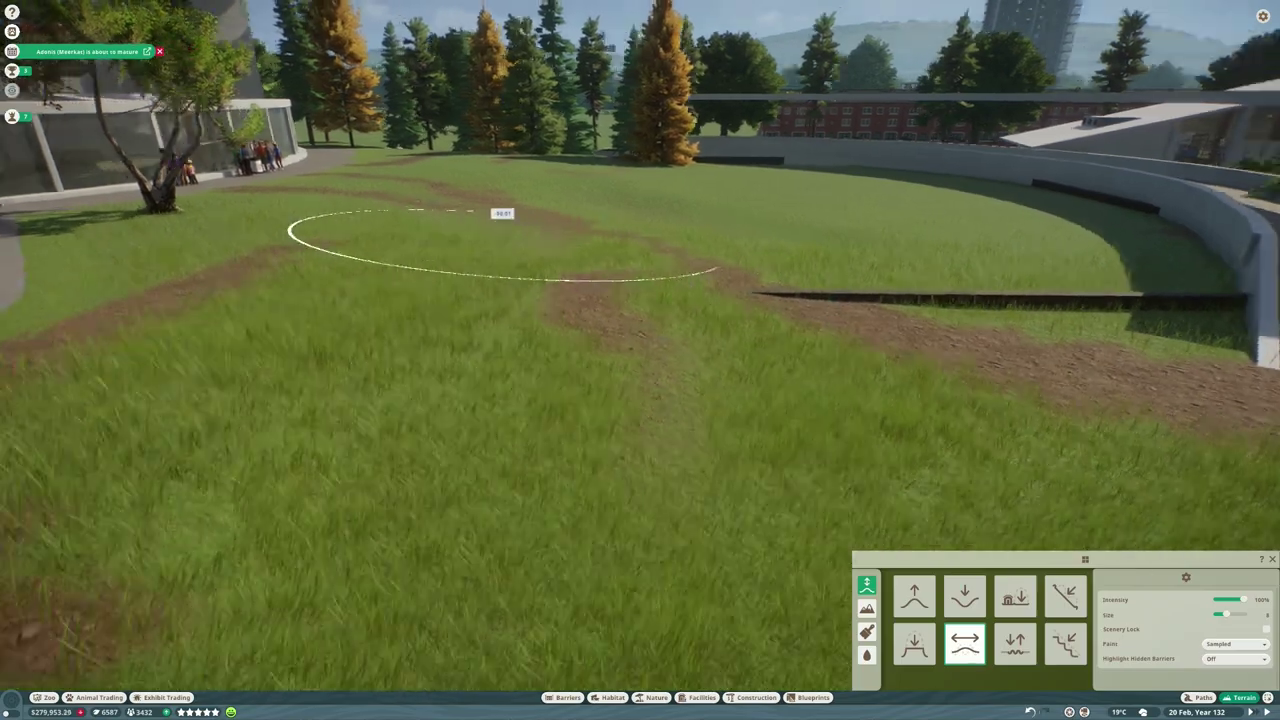
key(e)
key(e)
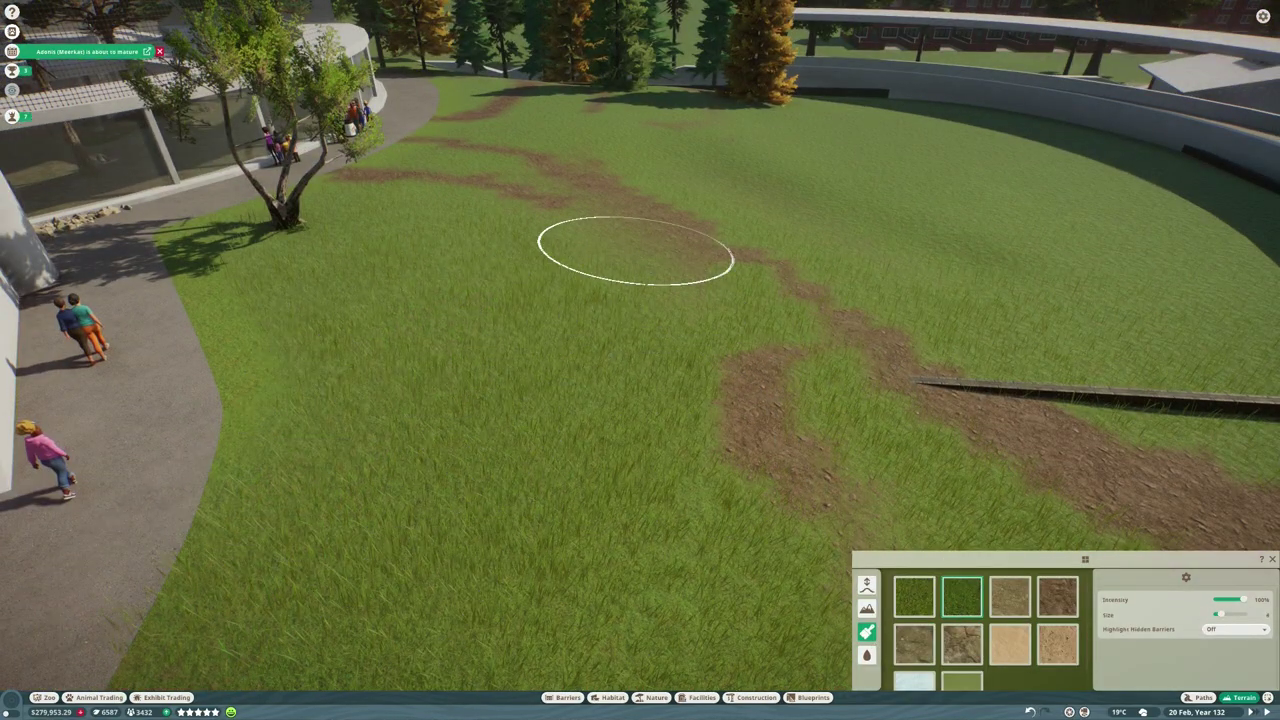
key(d)
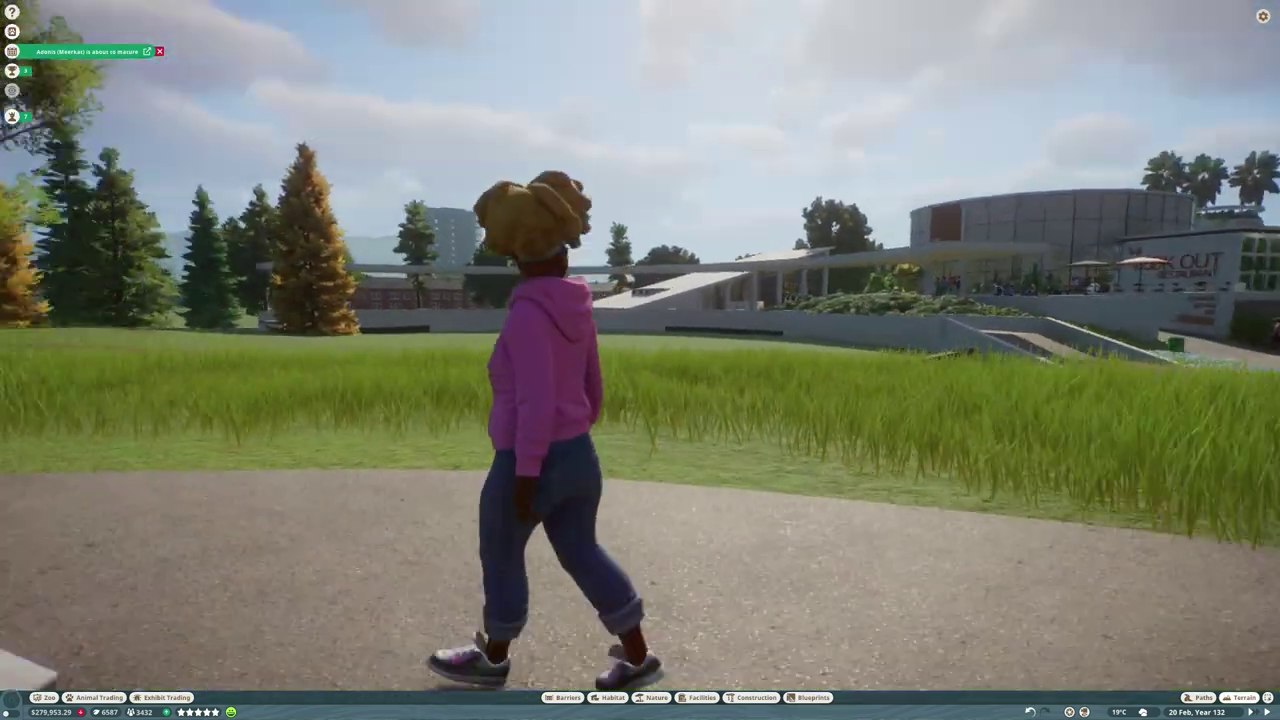
Clear the Taiga and Tundra filters and place Tropical Rock 01 on the lawn.
click(759, 590)
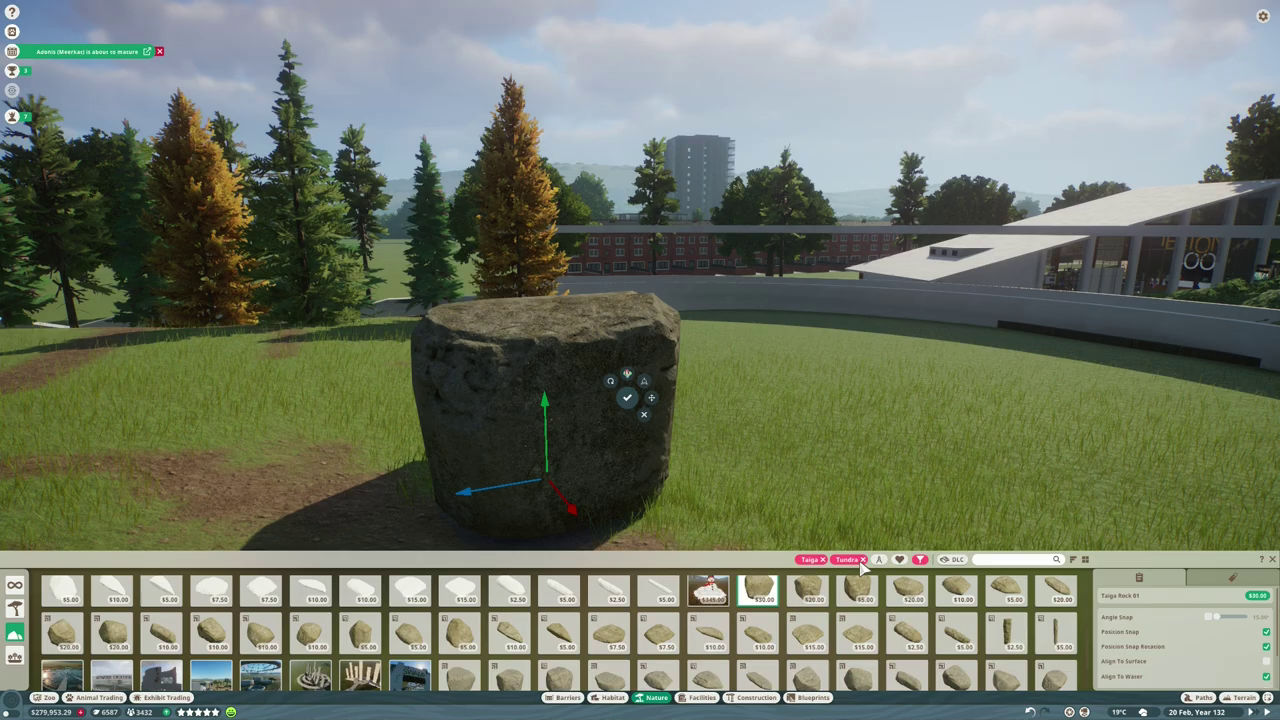
click(863, 560)
scroll(798, 630, down, 2)
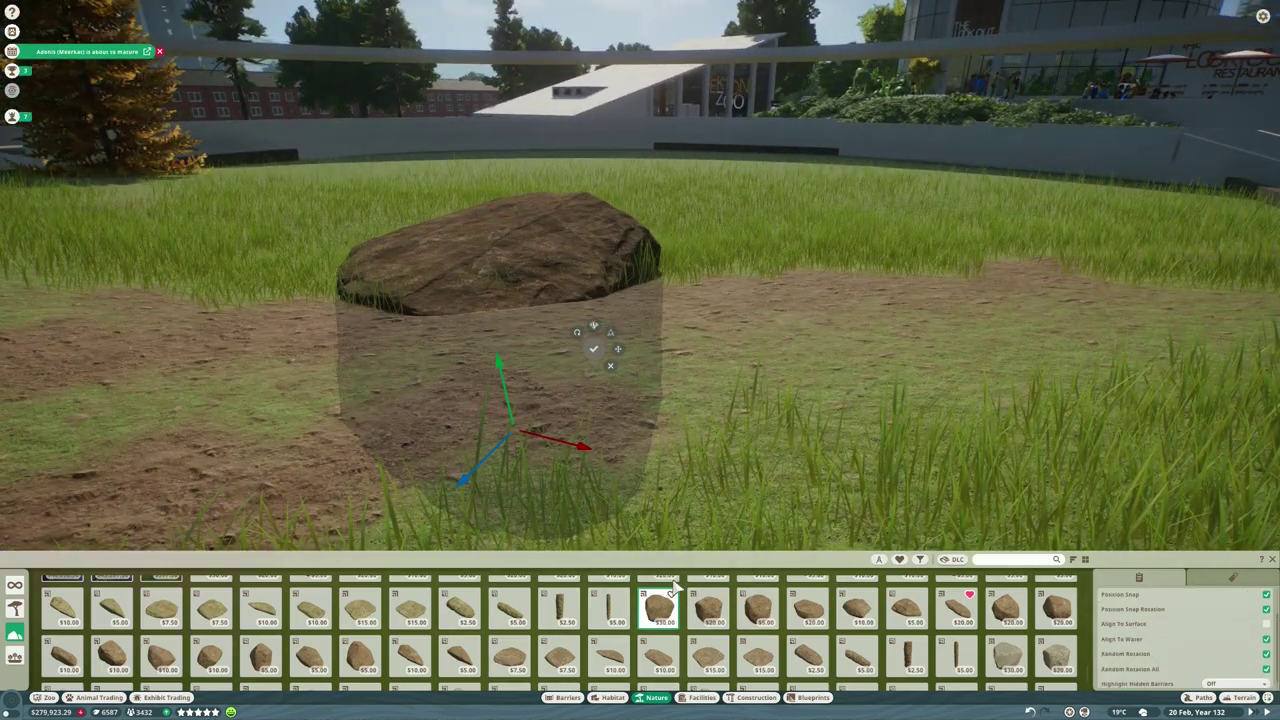
click(674, 590)
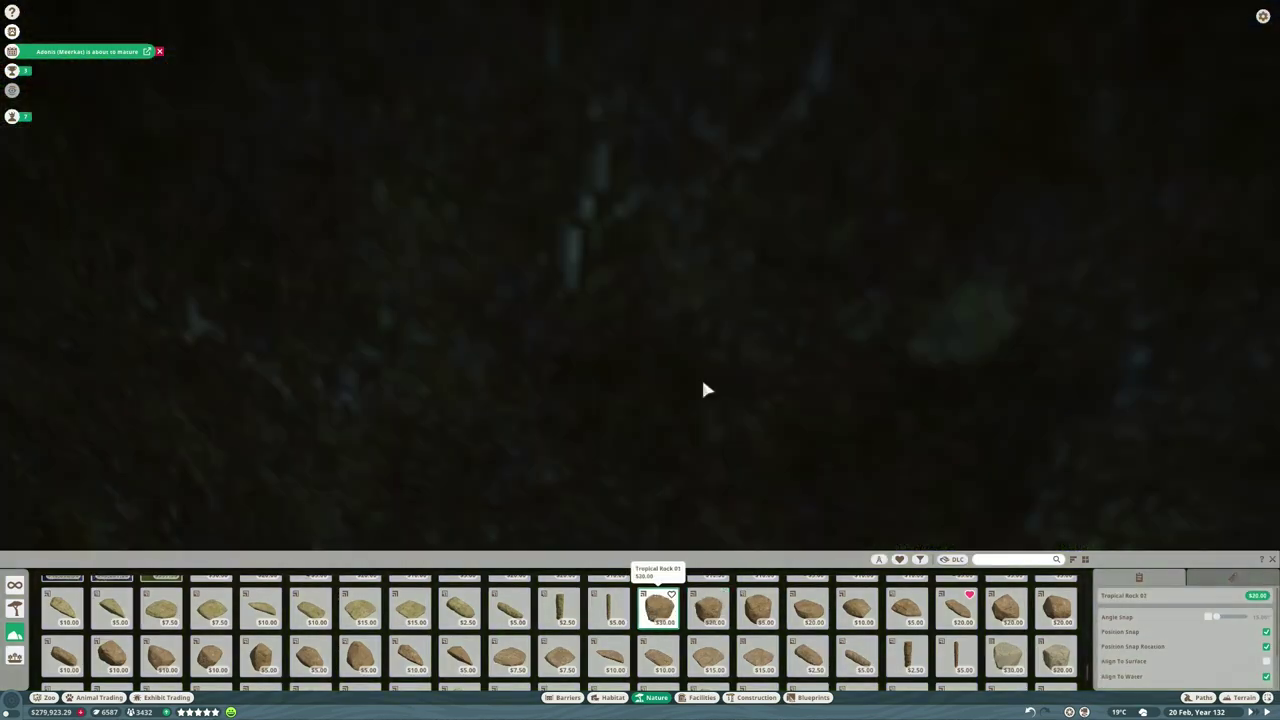
click(700, 330)
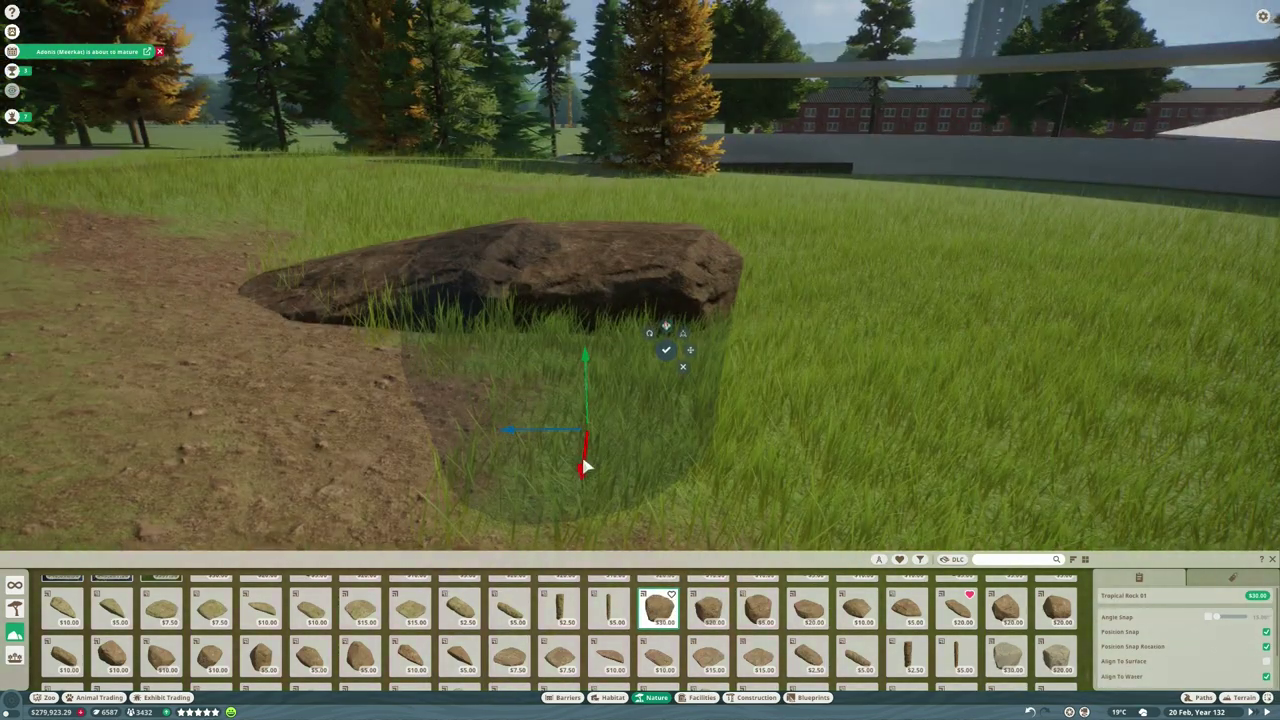
Place Tropical Rock 04 half-buried in the lawn beside the first rock.
scroll(640, 463, down, 5)
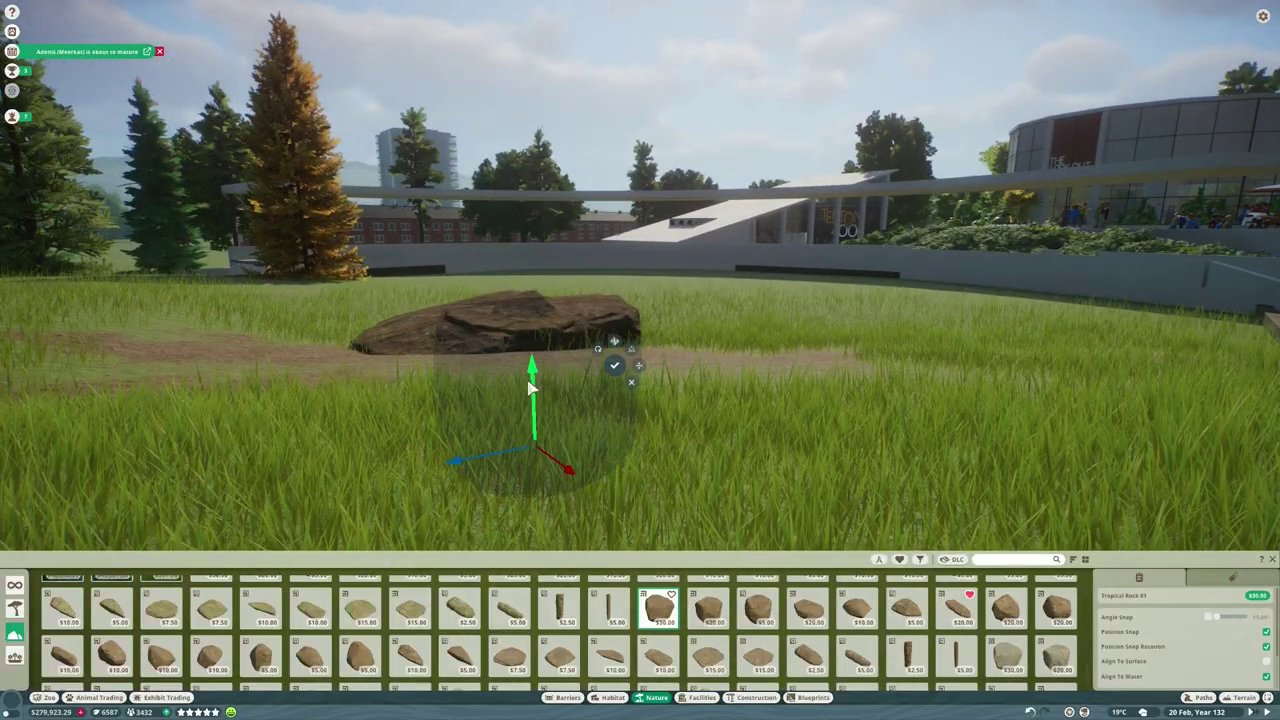
scroll(571, 386, up, 6)
scroll(640, 400, down, 5)
click(624, 272)
scroll(624, 272, up, 3)
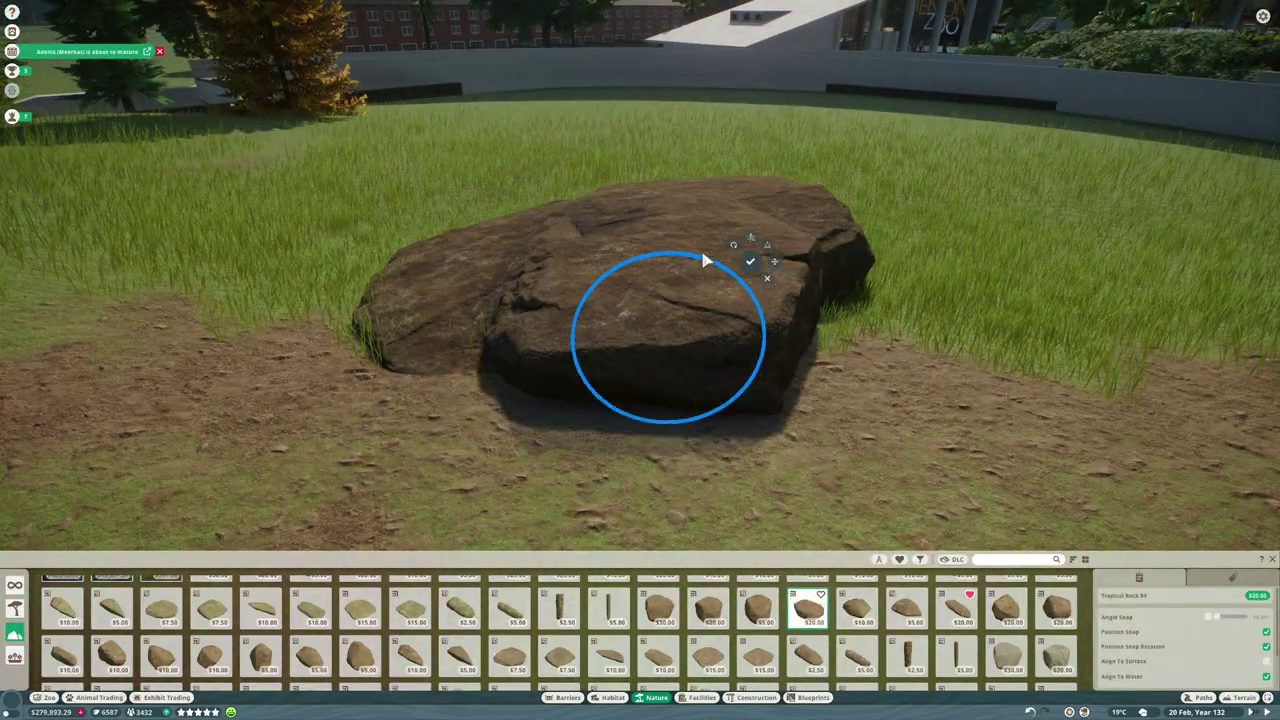
scroll(451, 366, down, 3)
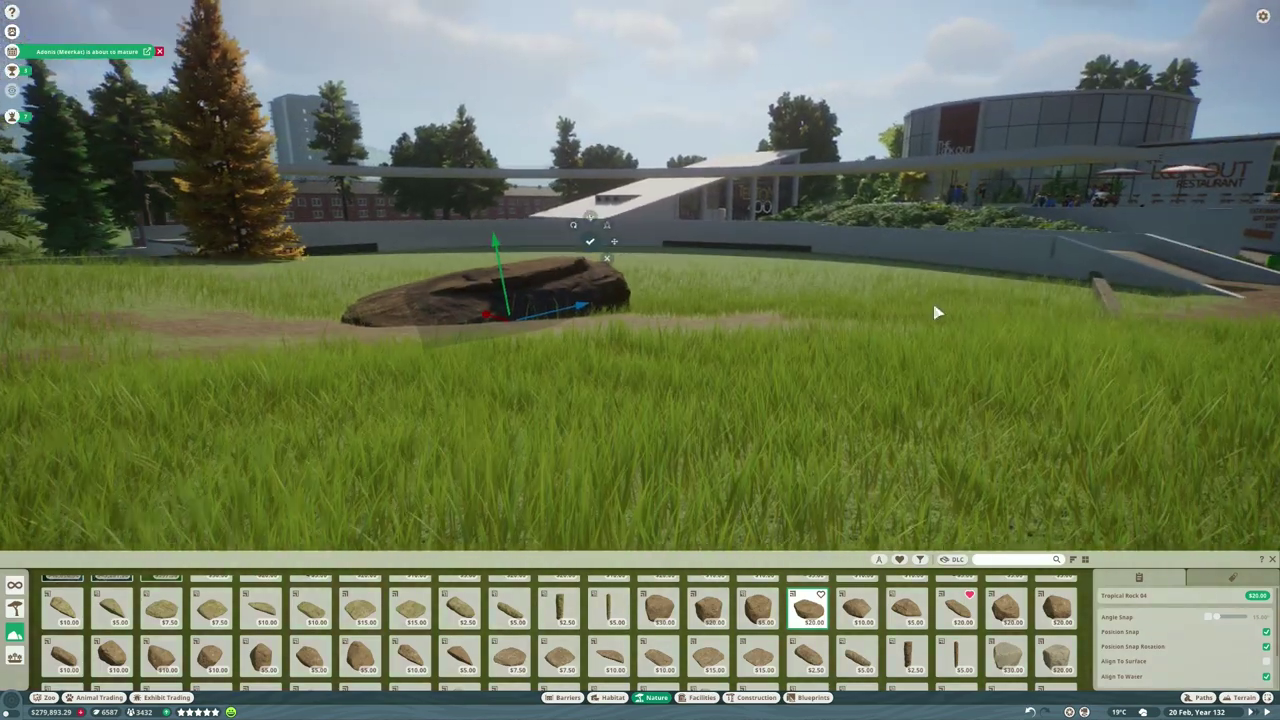
right_click(583, 354)
click(1240, 697)
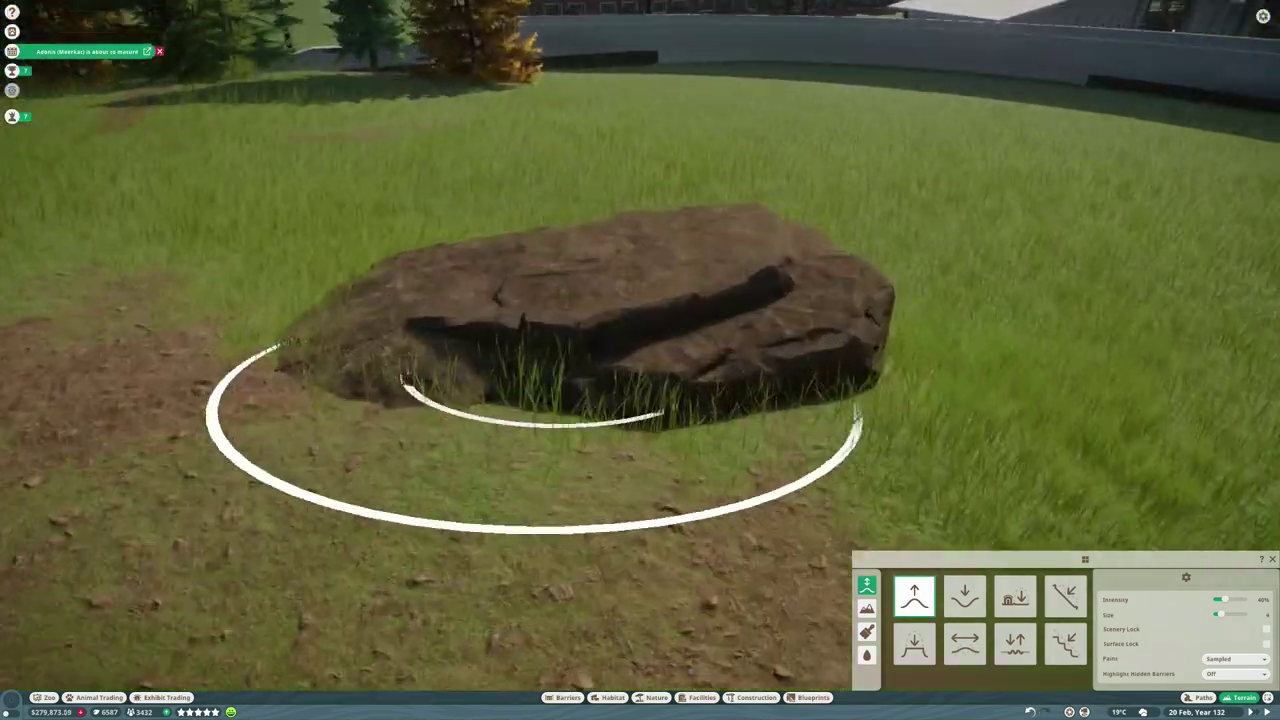
Paint bare earth around the flat rock and add a grunge decal beside it.
click(866, 631)
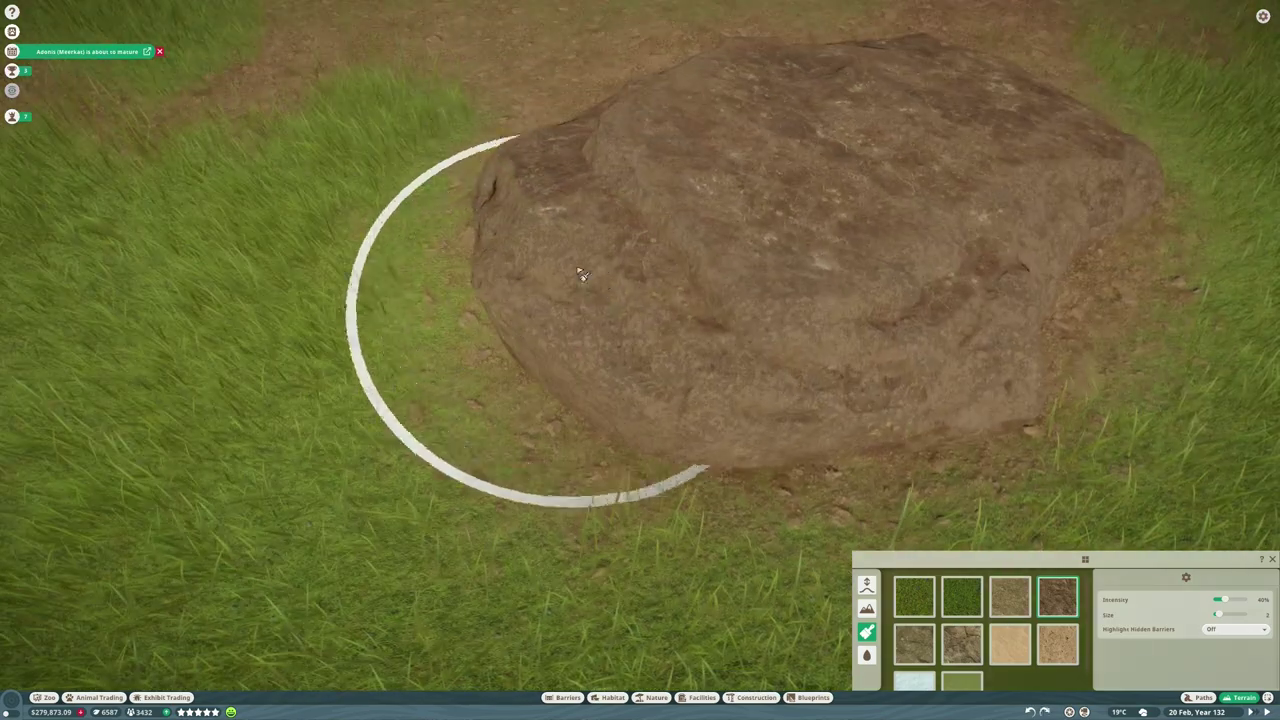
click(543, 328)
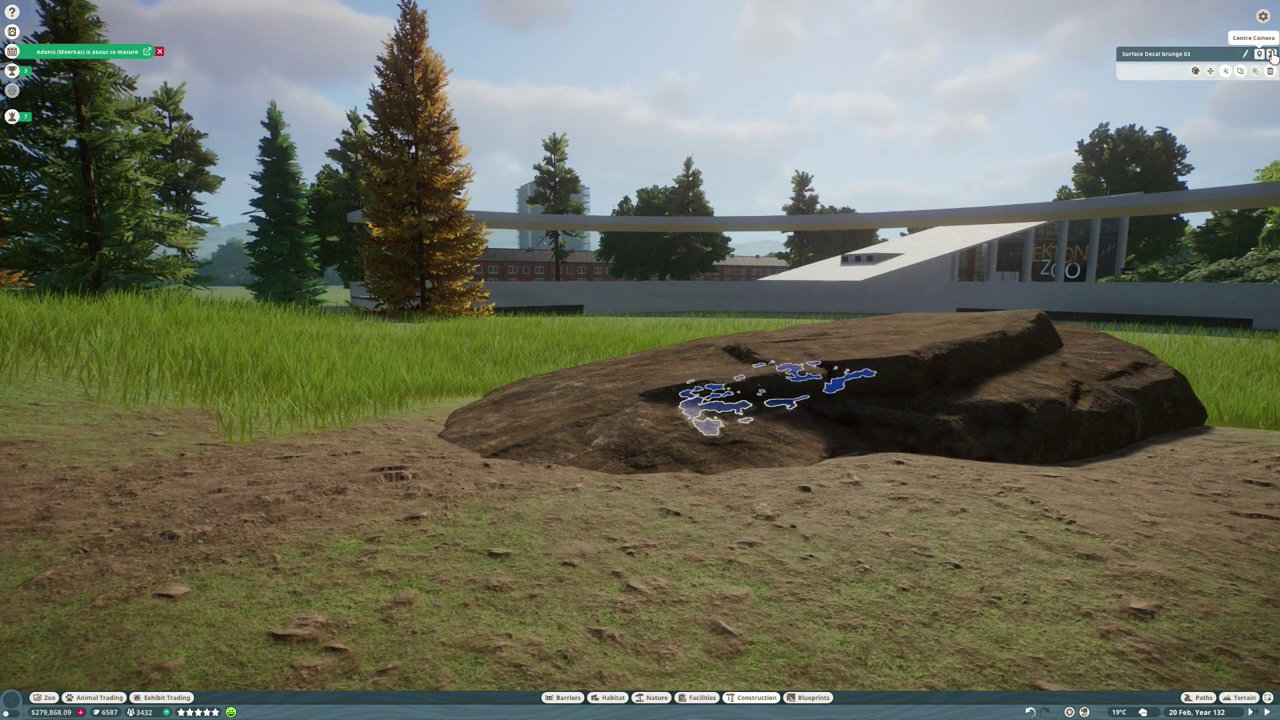
click(1271, 54)
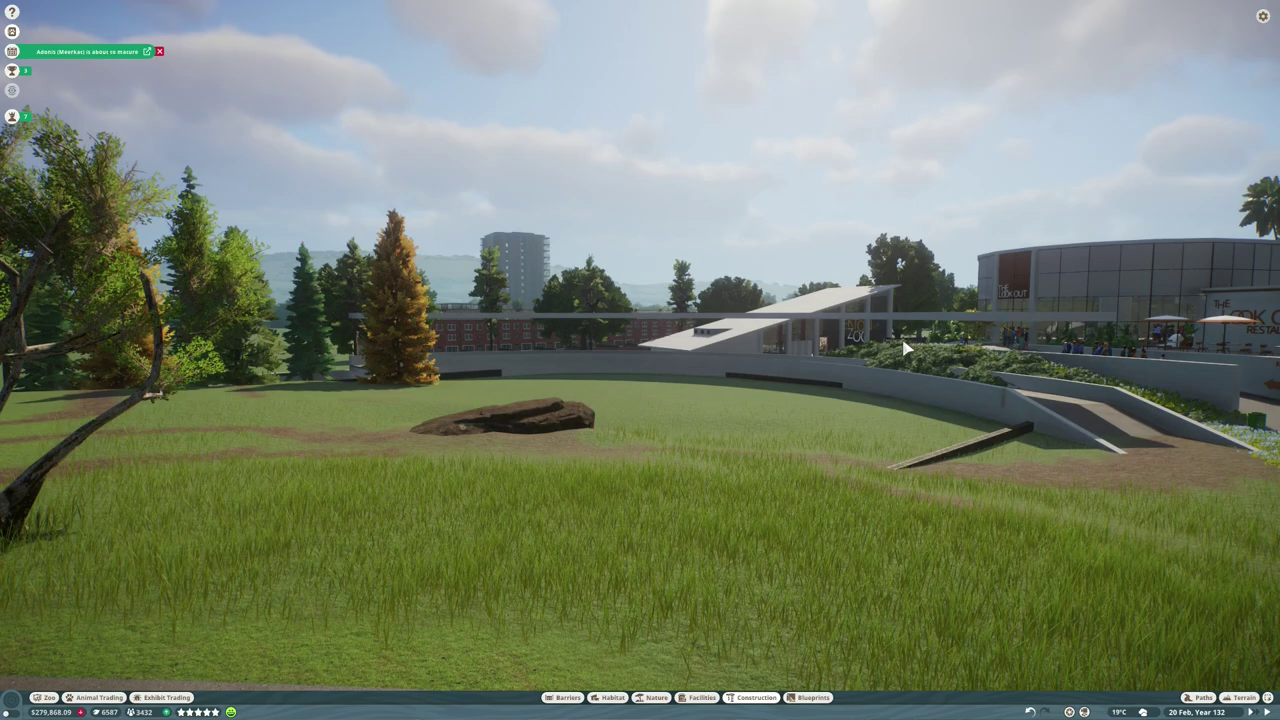
click(1240, 697)
scroll(733, 274, down, 3)
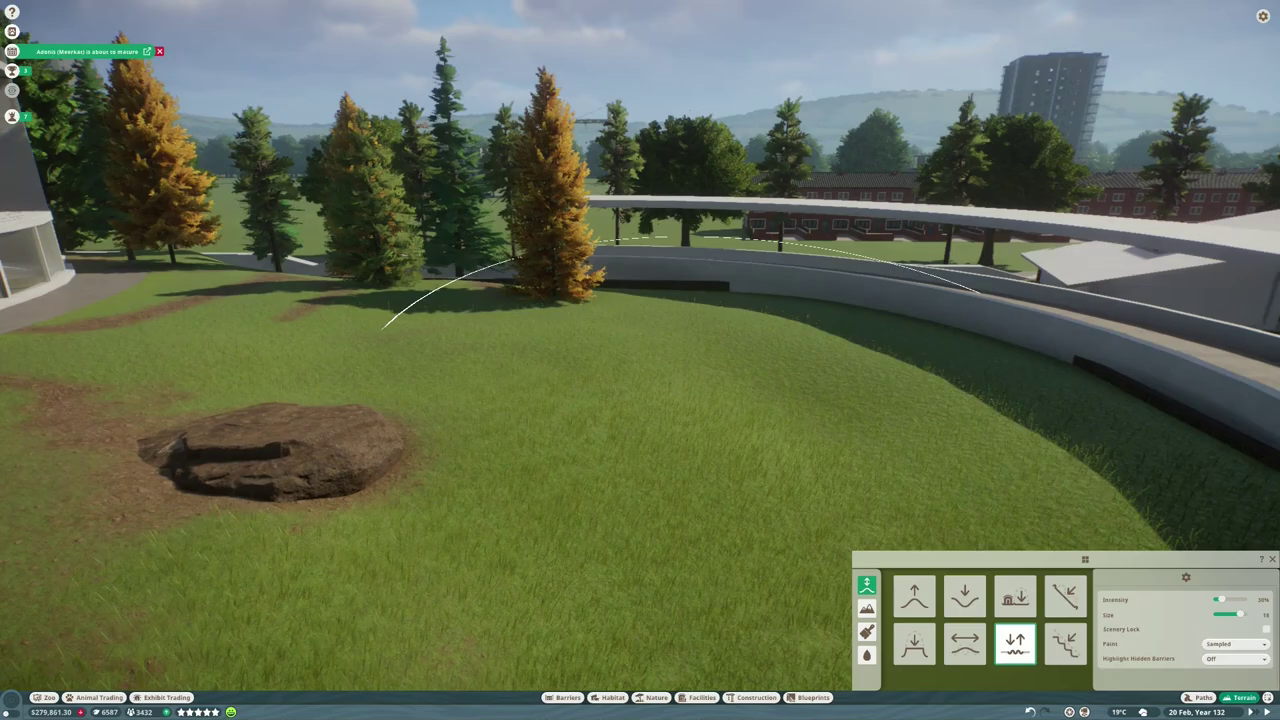
Plant a Blackthorn Bush and other shrubs across the paddock.
key(Escape)
click(656, 697)
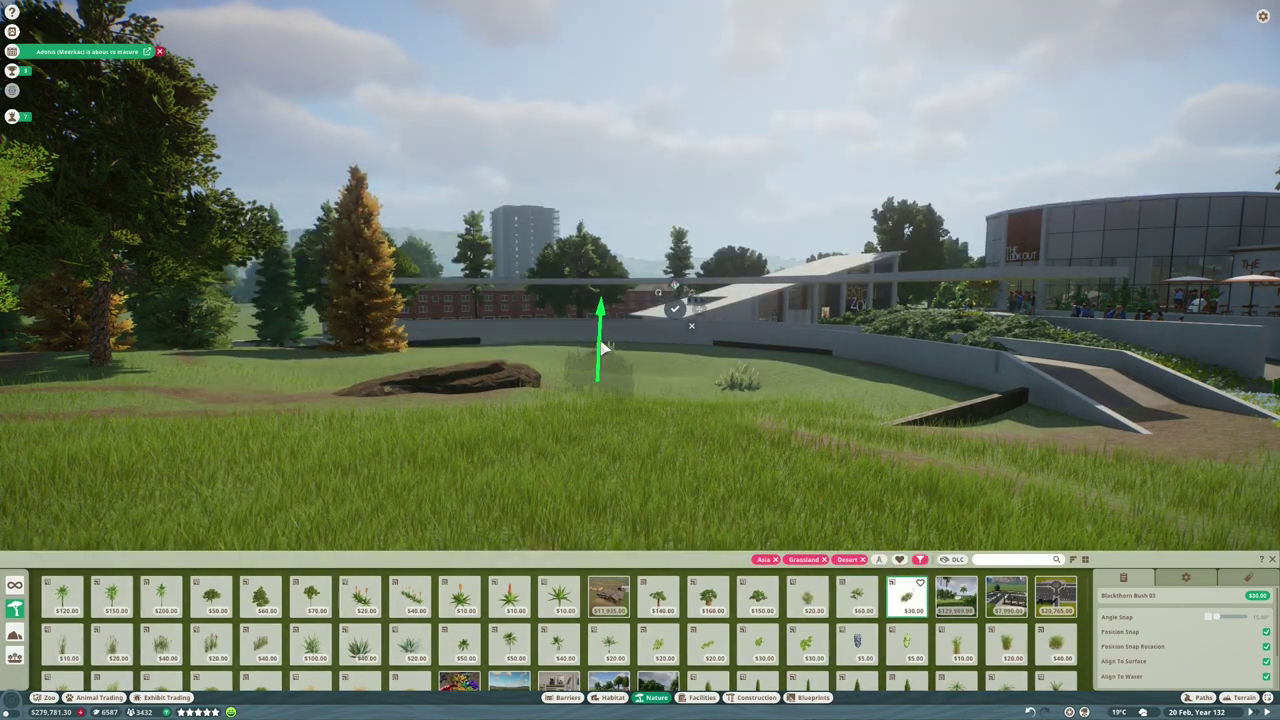
click(604, 347)
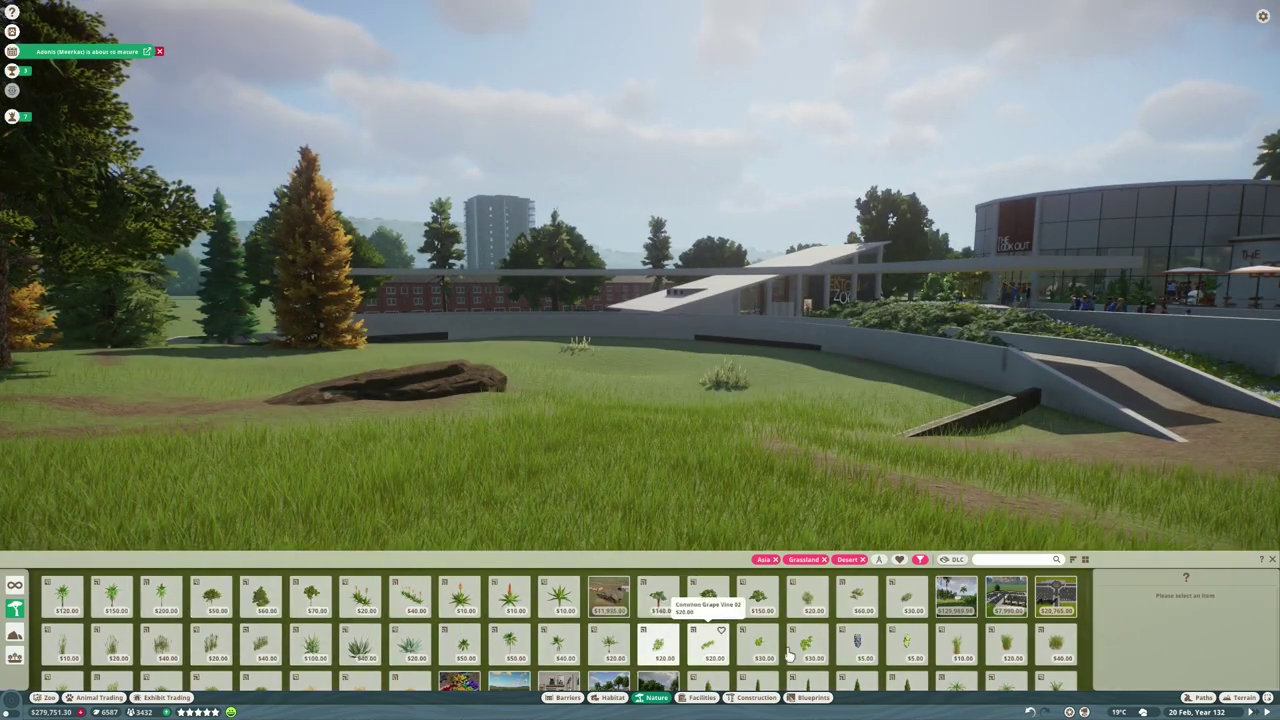
scroll(813, 650, down, 2)
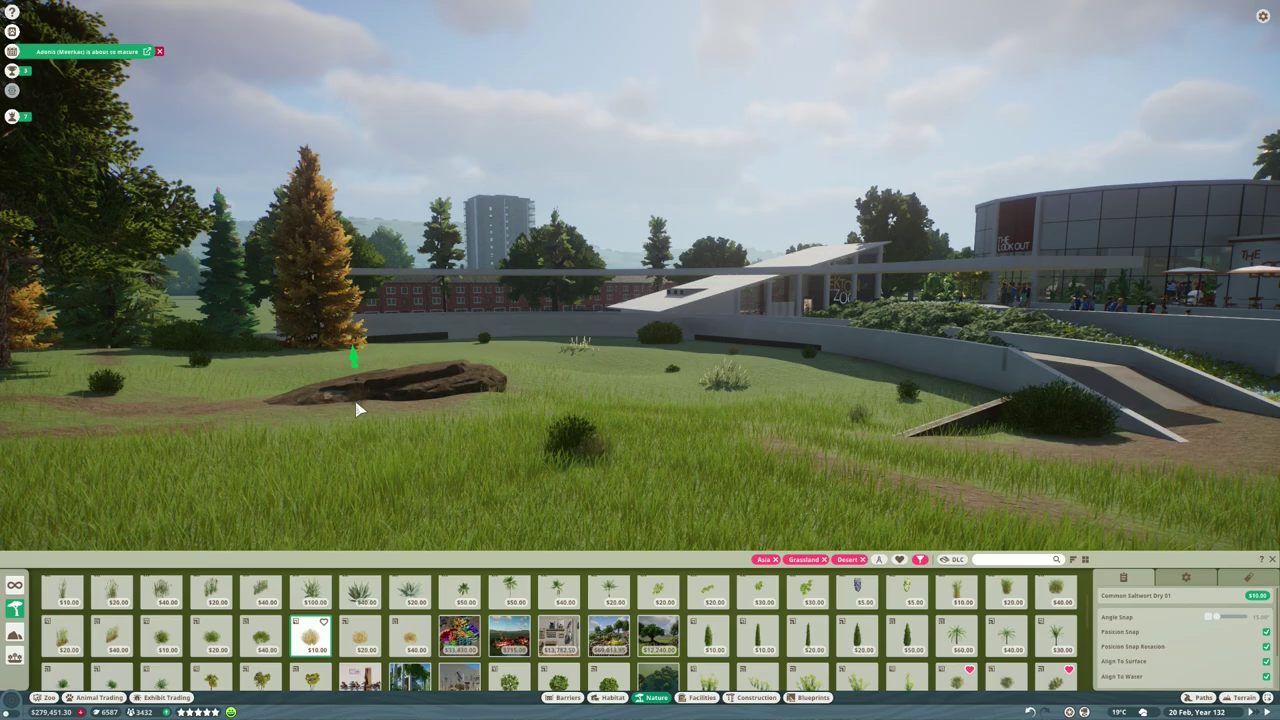
scroll(636, 365, up, 5)
Add a small shallow pond in the grass with the Water tools.
key(t)
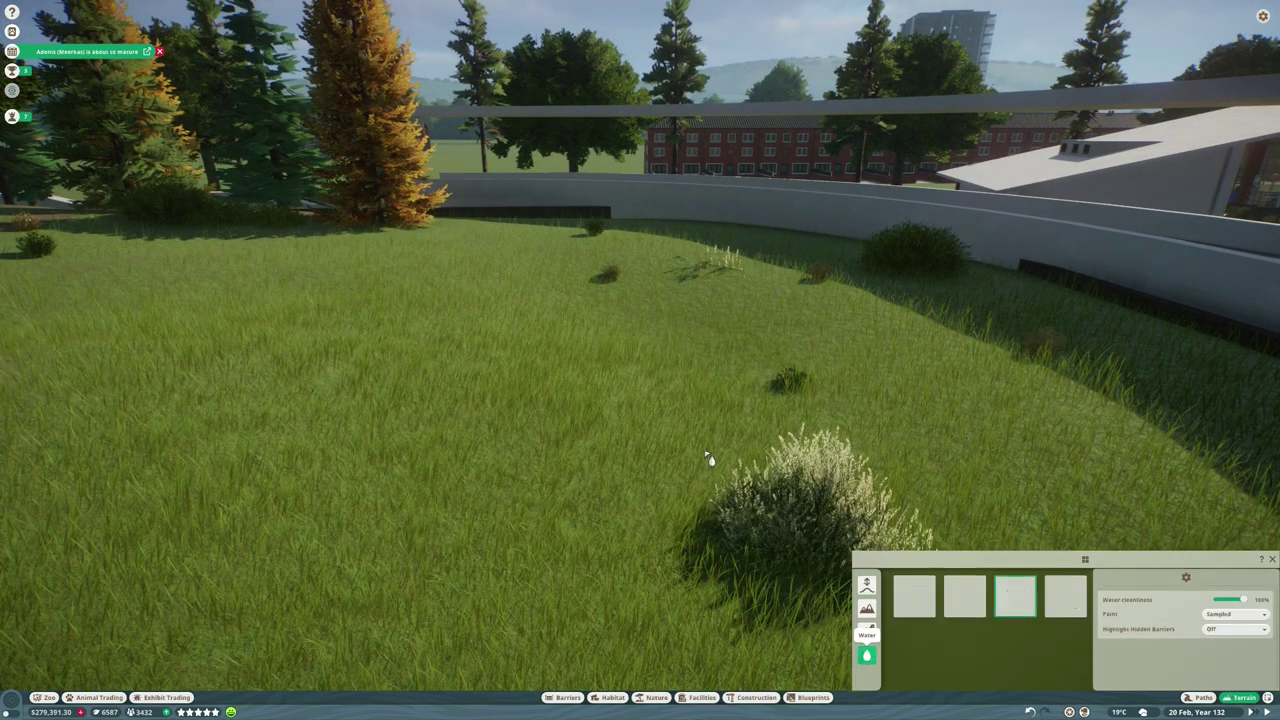
click(665, 333)
click(1014, 597)
click(750, 450)
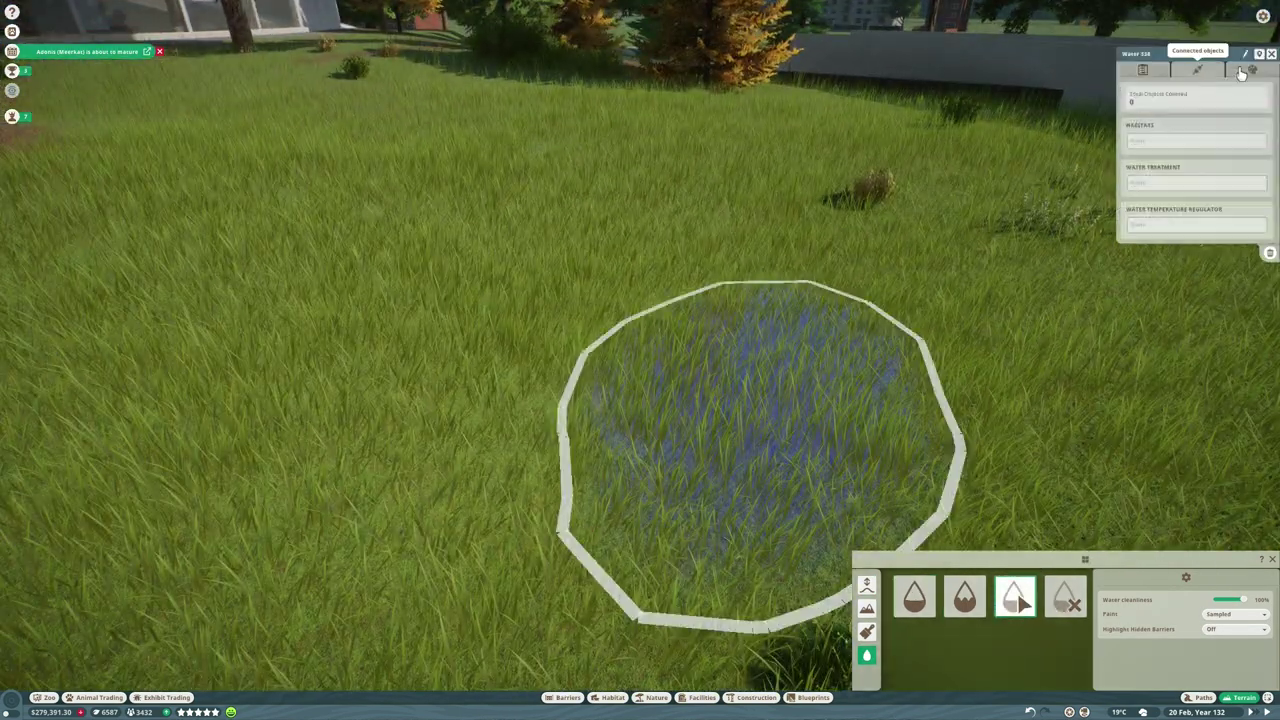
click(1271, 53)
scroll(766, 454, down, 10)
key(Escape)
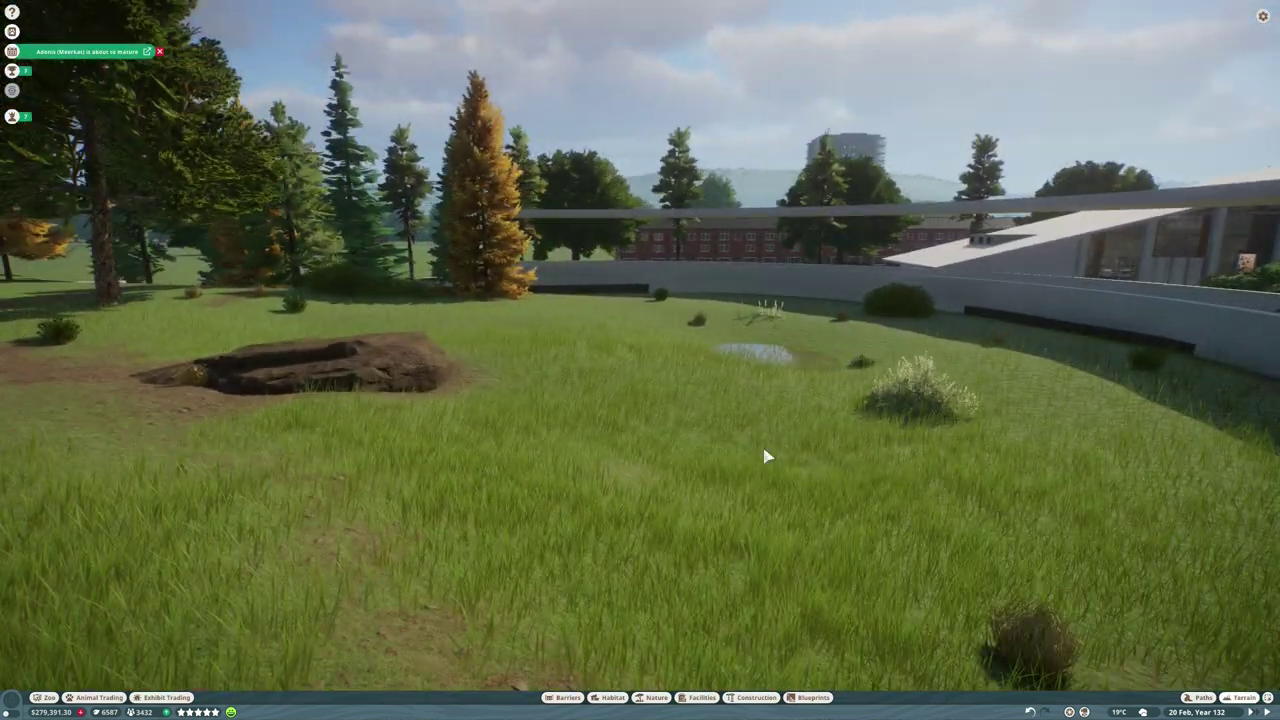
Plant a Pincushion Flower Large patch near the fountain building.
click(656, 697)
scroll(672, 640, down, 2)
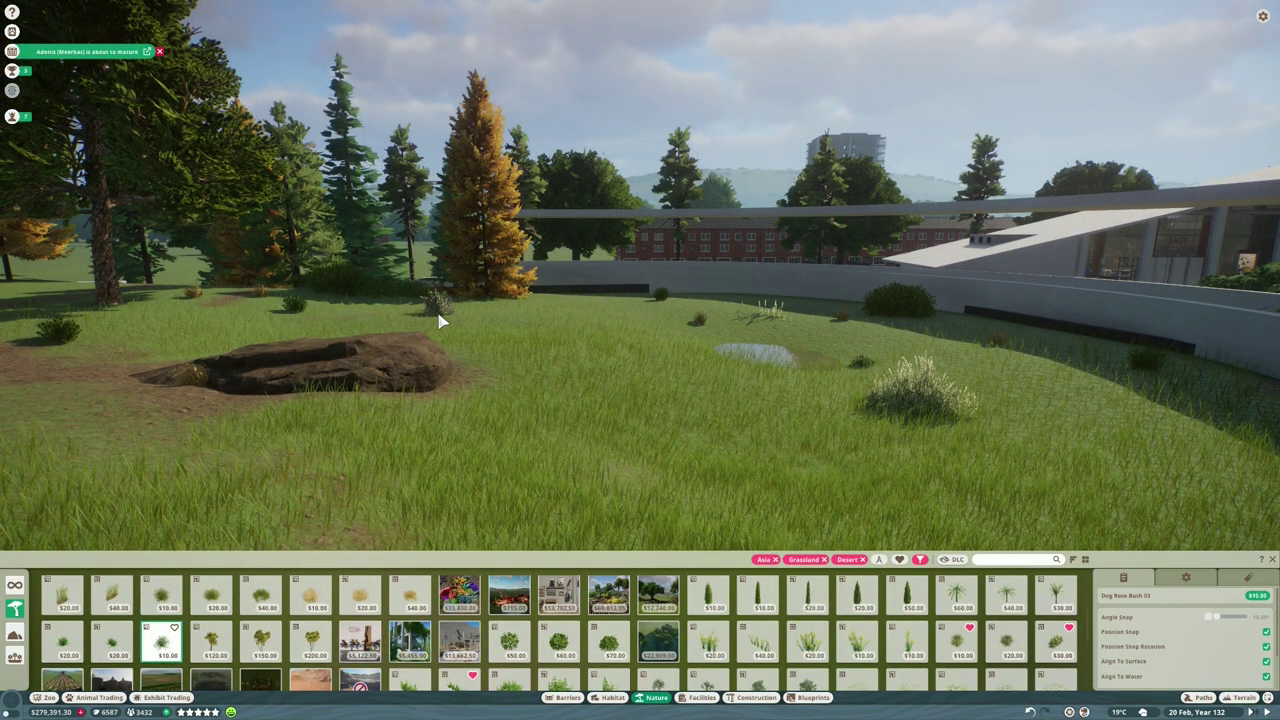
scroll(1056, 394, down, 3)
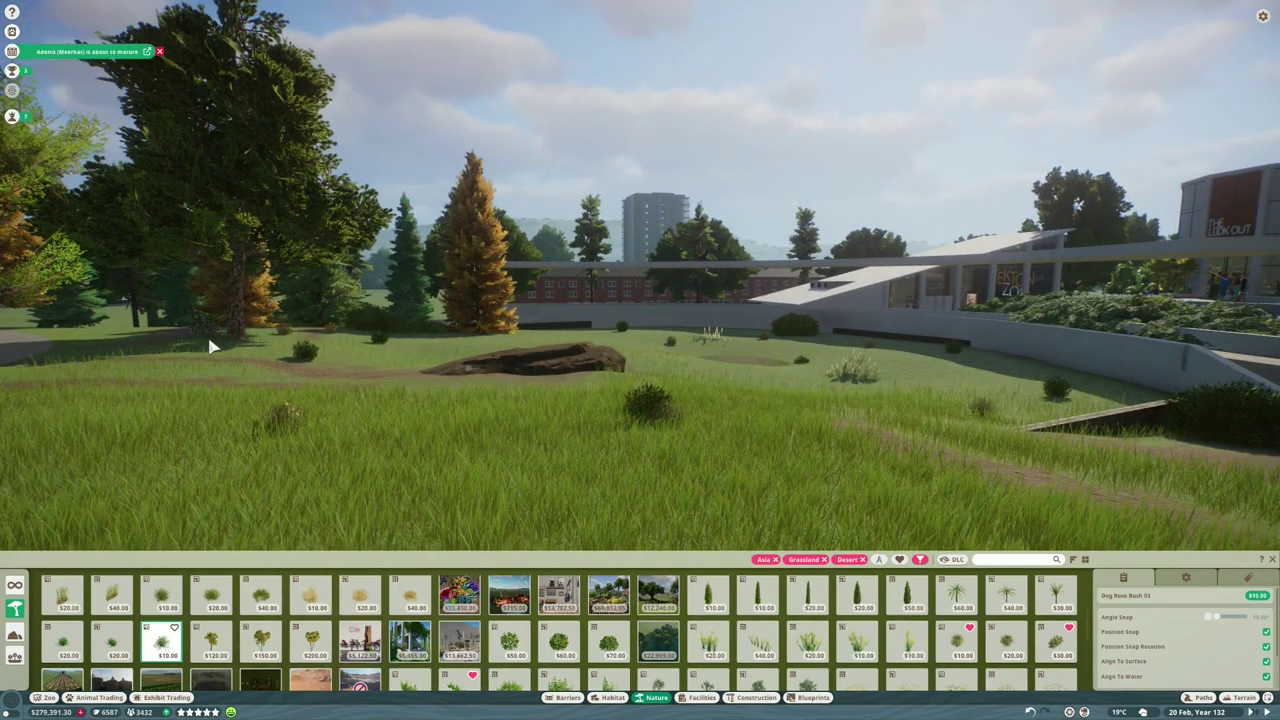
right_click(780, 434)
scroll(425, 648, down, 1)
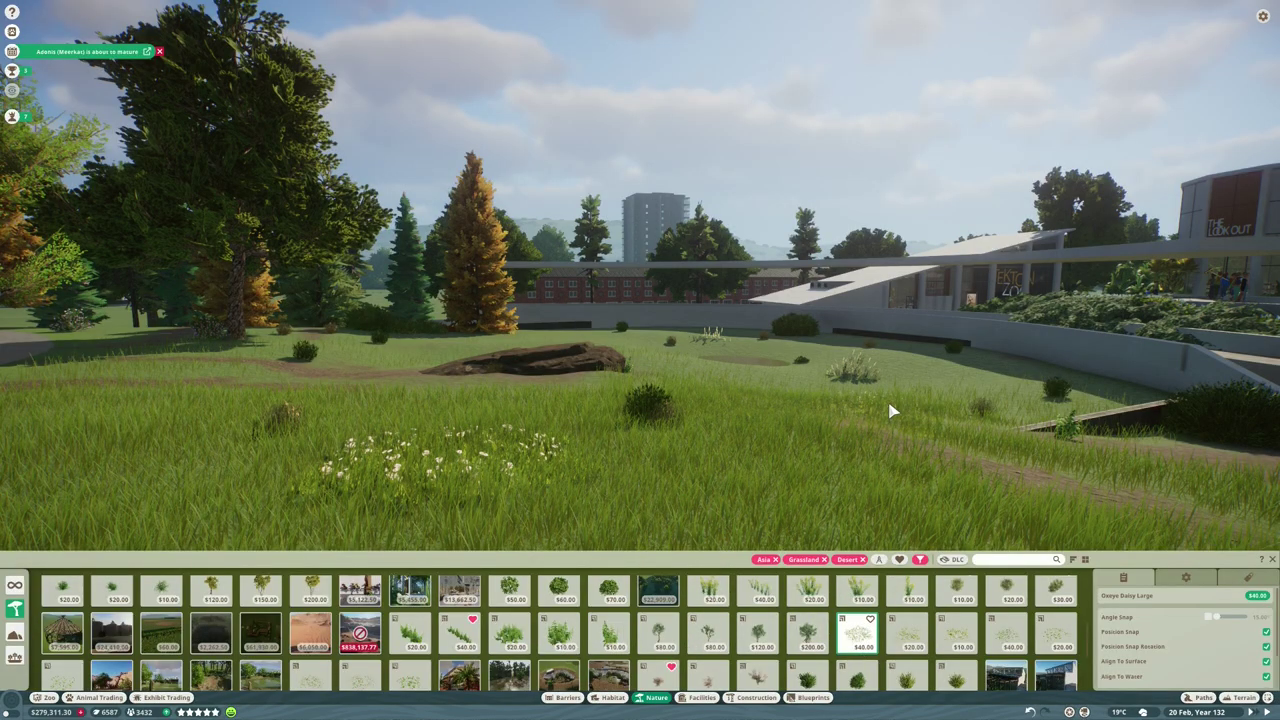
key(w)
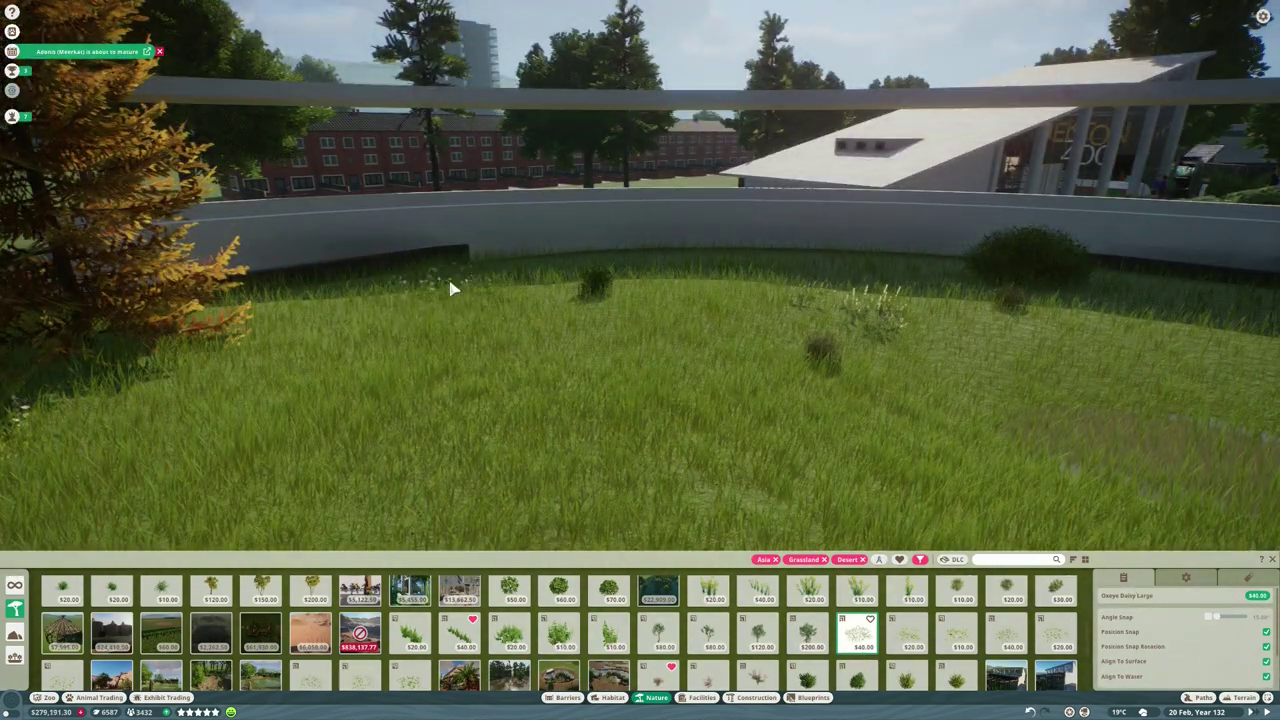
key(e)
click(1007, 632)
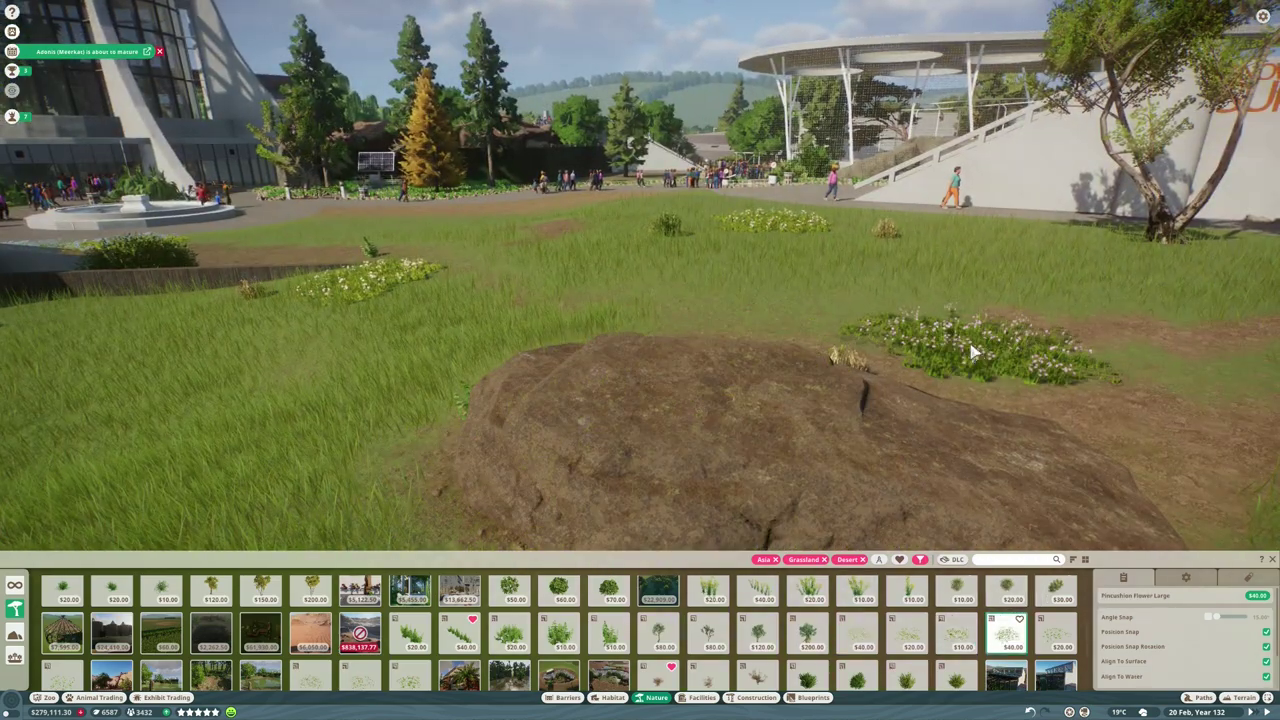
click(566, 392)
Duplicate an oxeye daisy patch and a blackthorn bush, then paint bare-dirt spots.
key(w)
key(d)
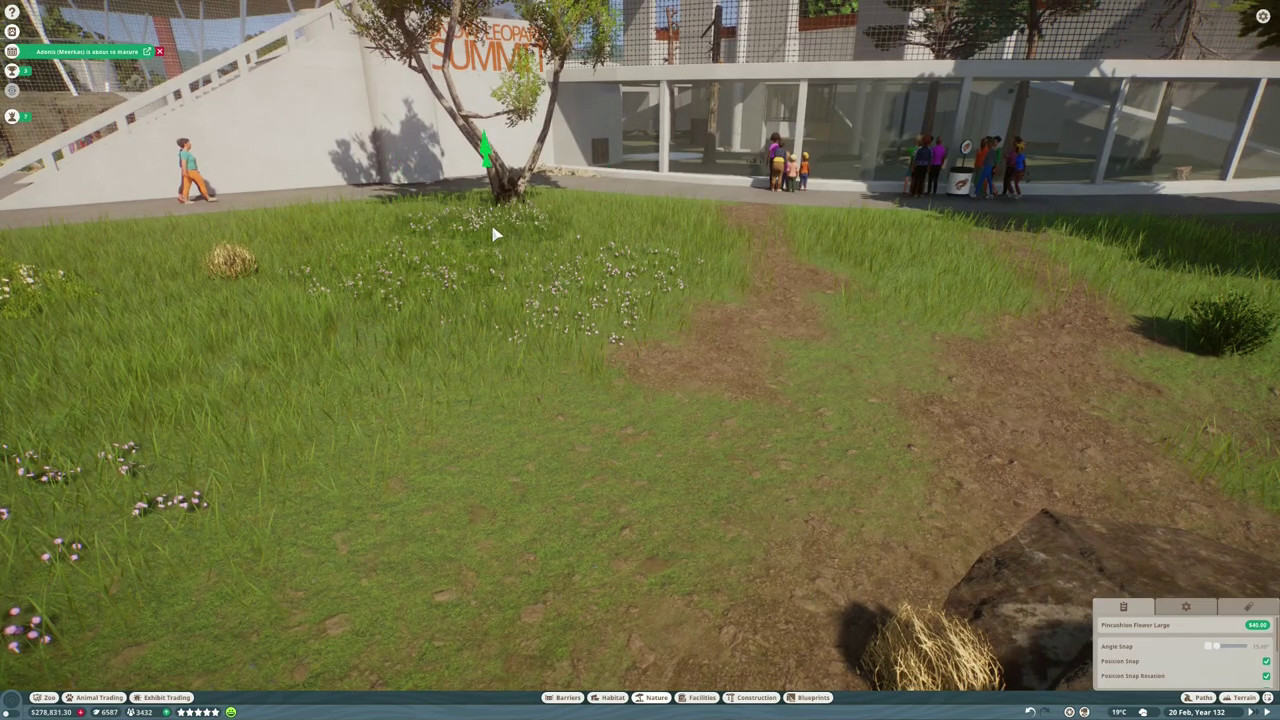
key(a)
click(594, 234)
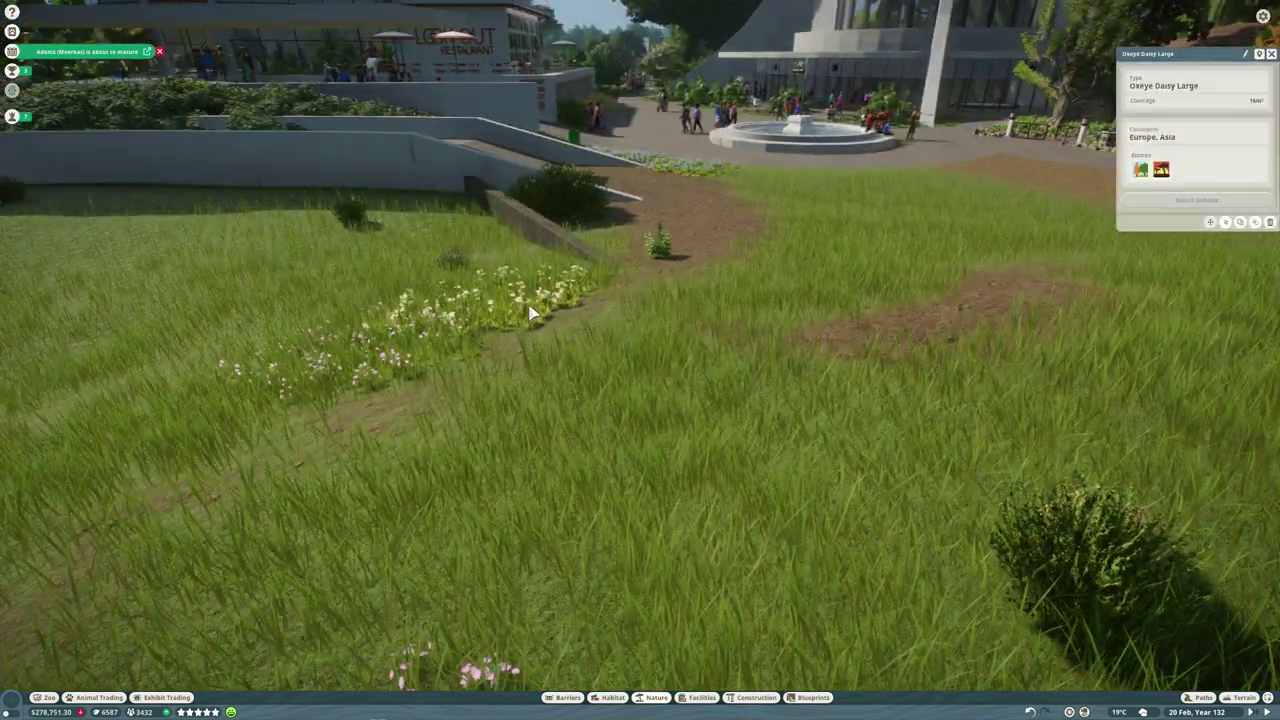
key(w)
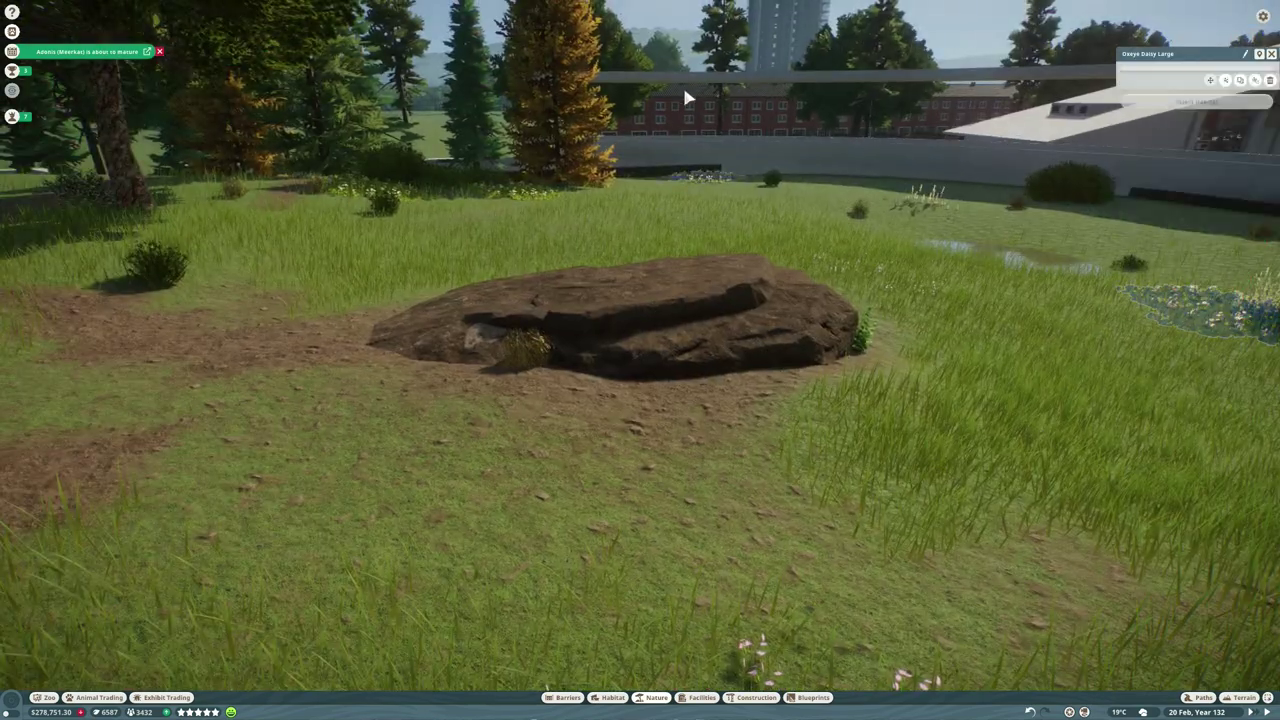
key(ctrl+d)
click(384, 200)
key(ctrl+d)
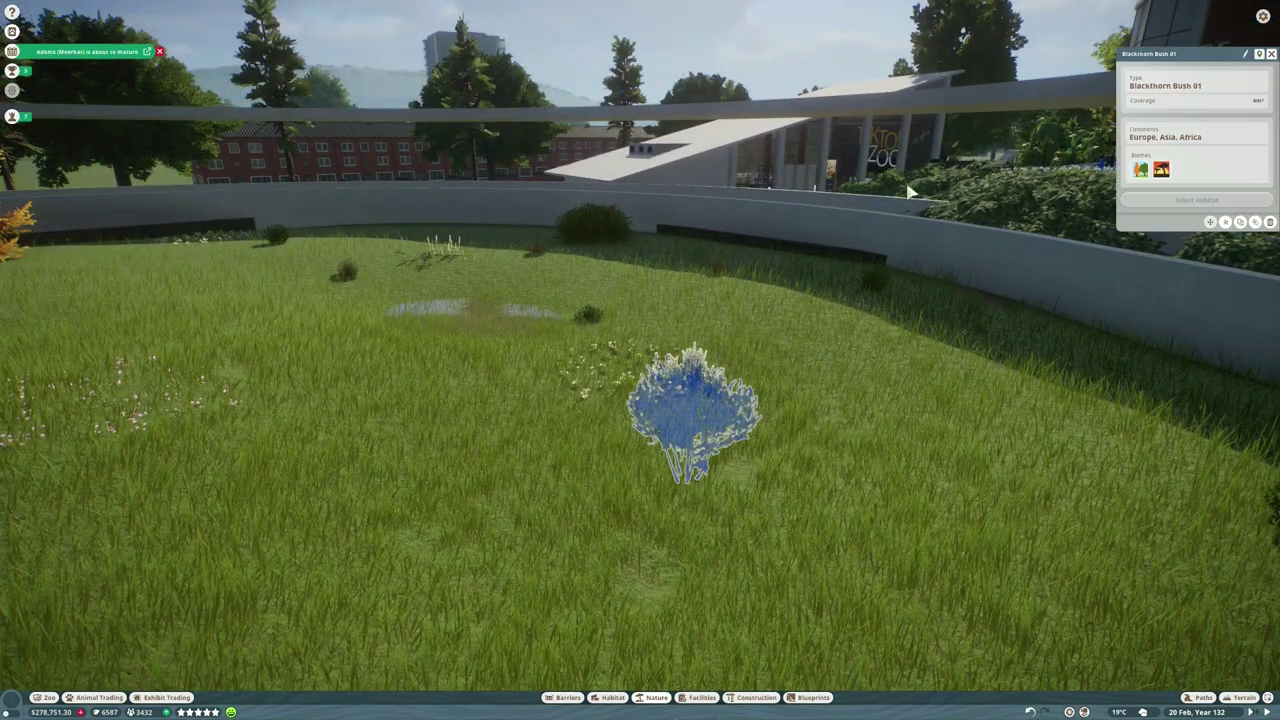
scroll(885, 207, up, 3)
key(t)
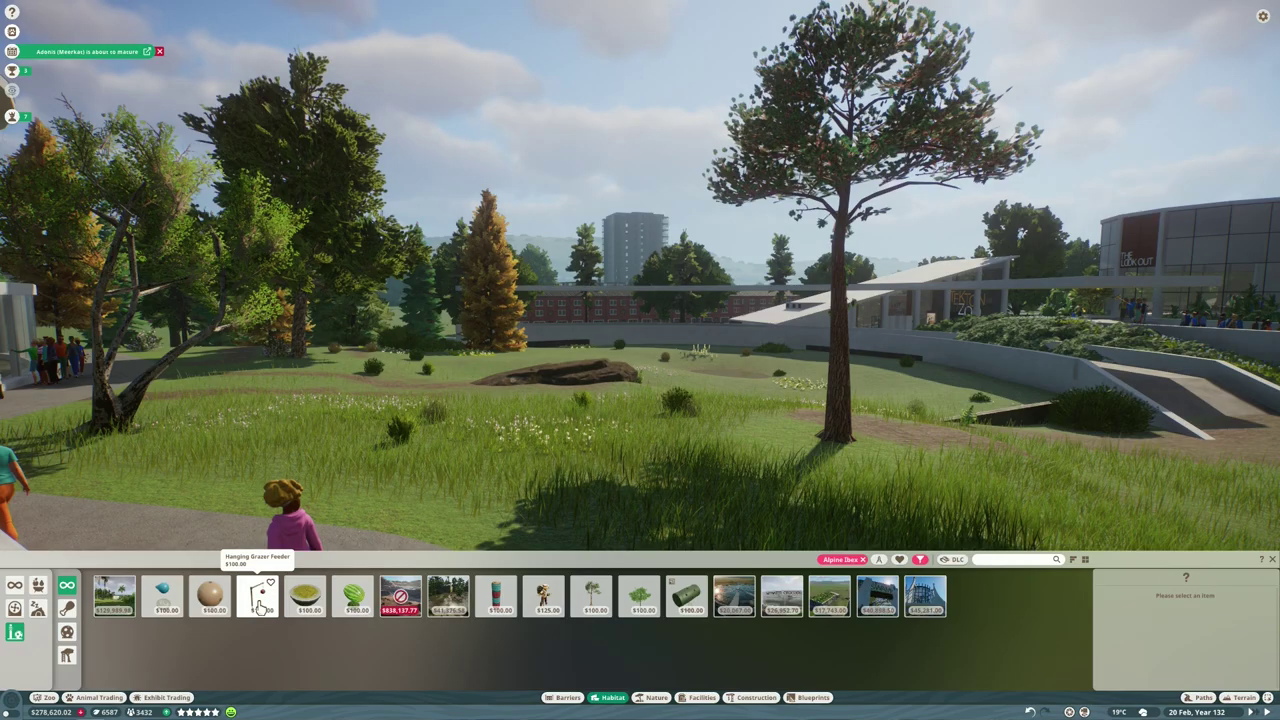
click(259, 598)
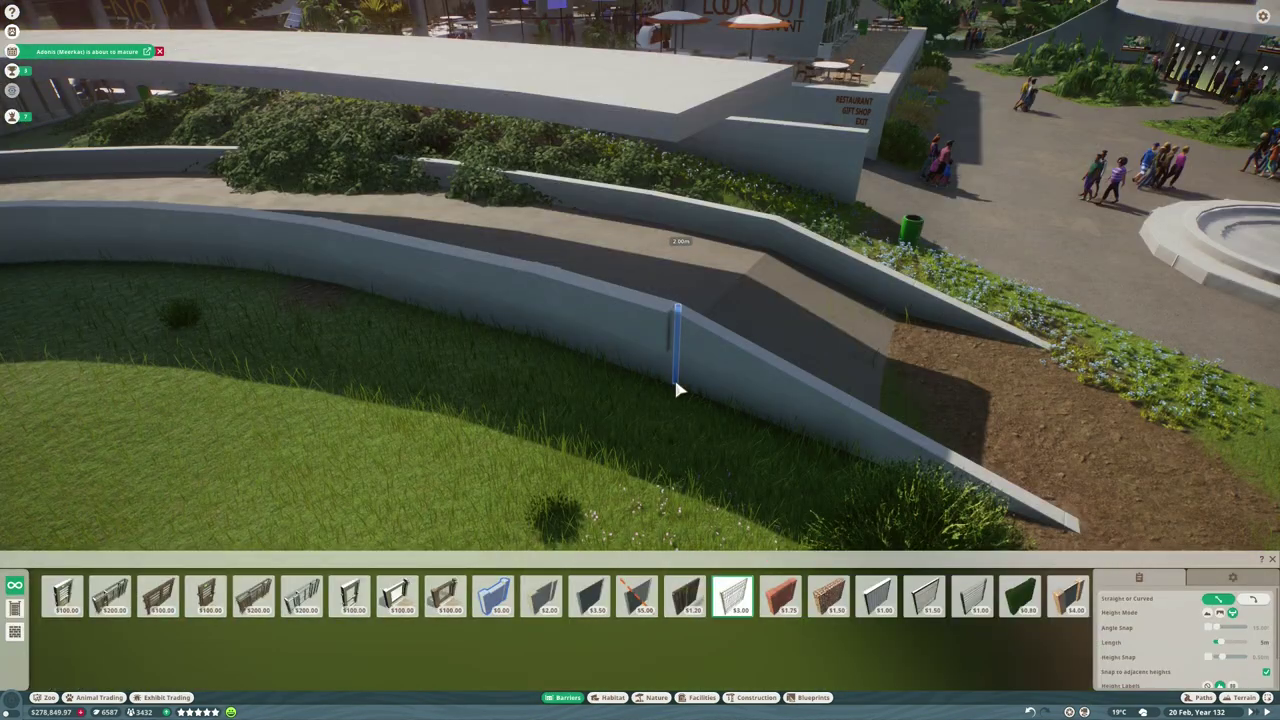
Build wall sections from the paddock edge up to the fence post.
click(676, 388)
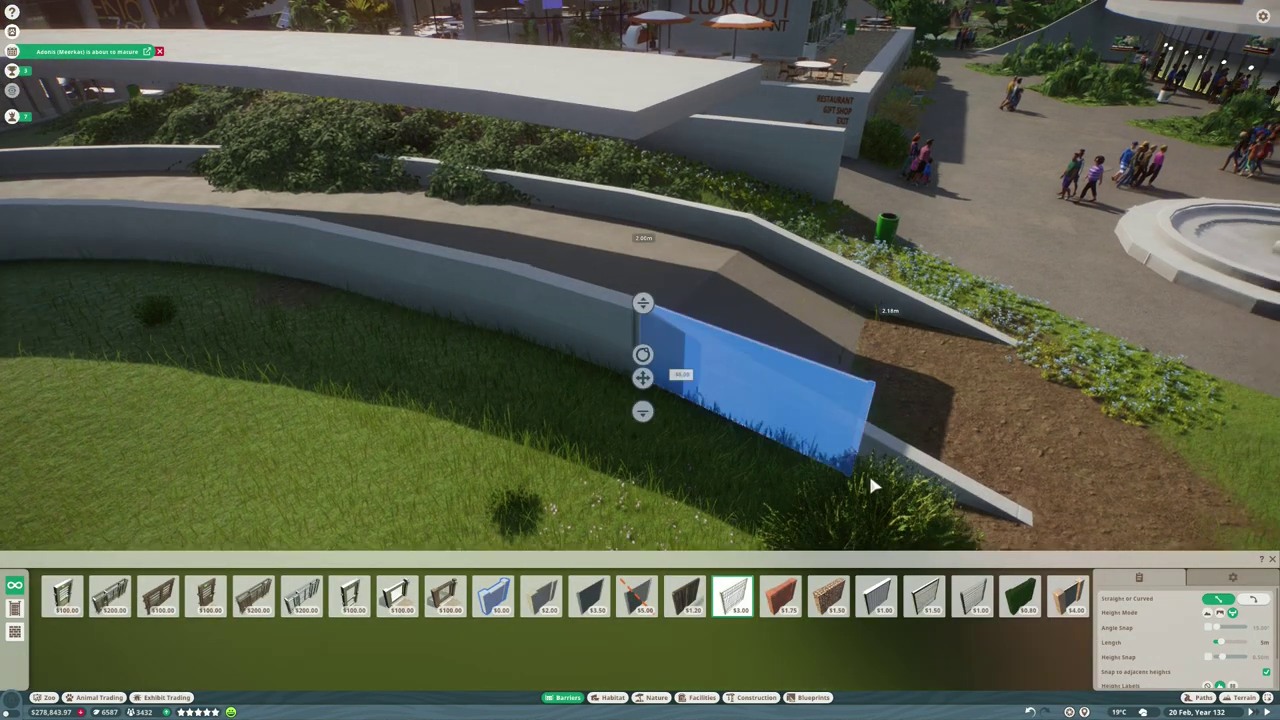
key(q)
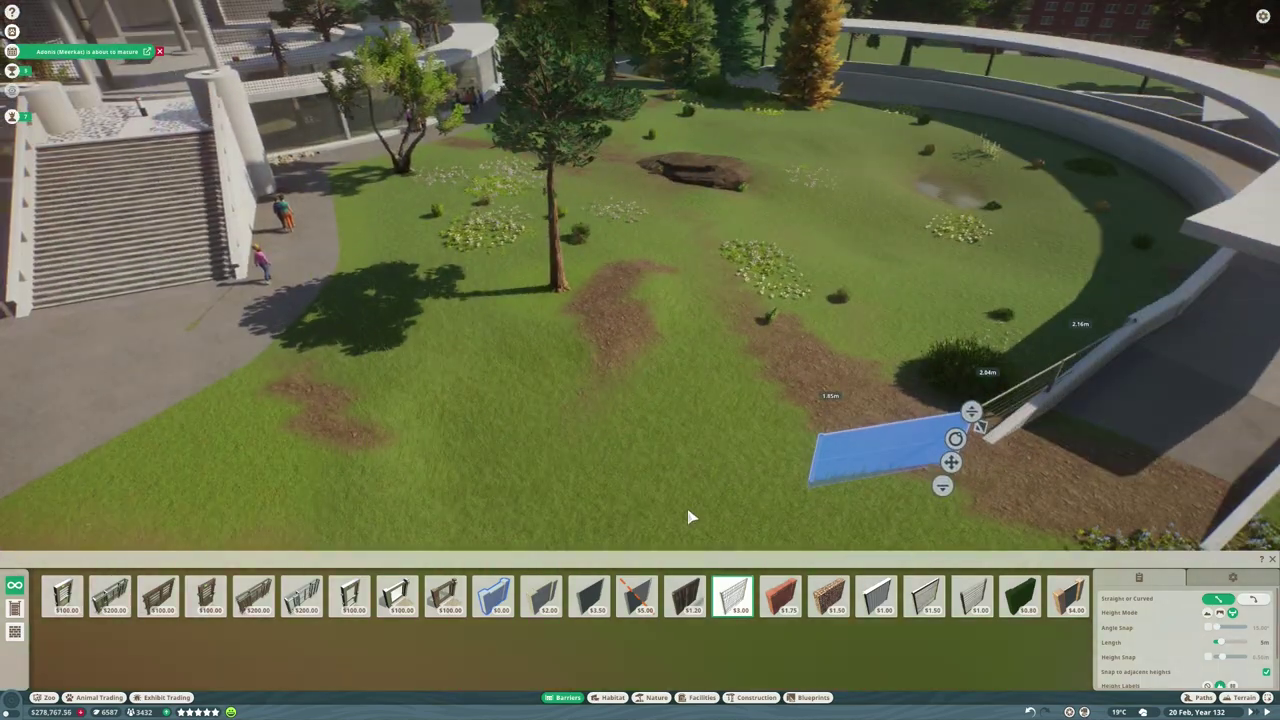
key(q)
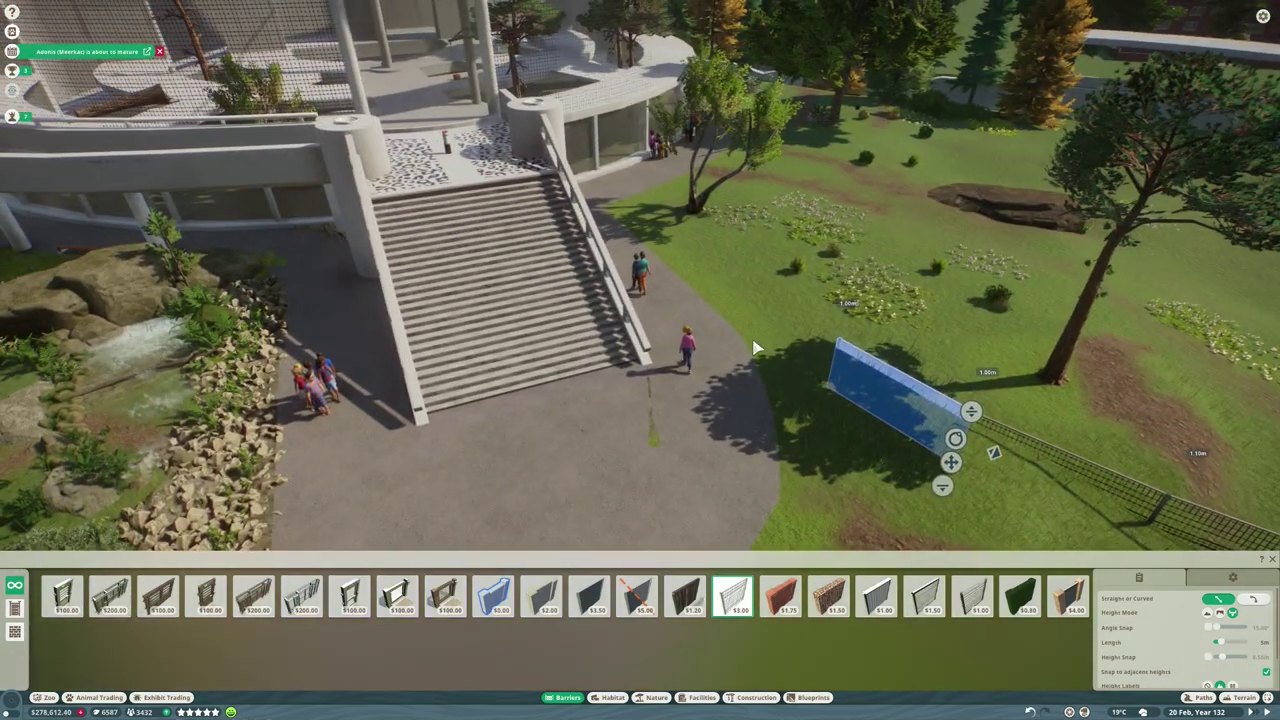
key(q)
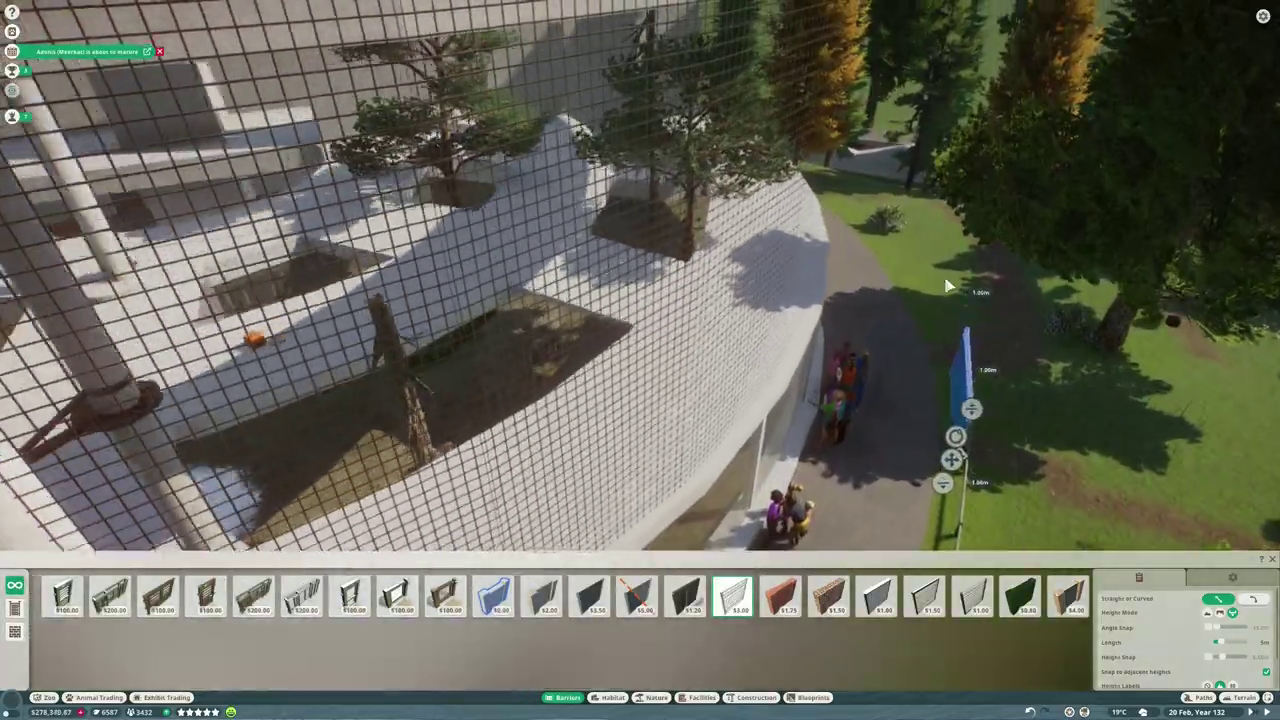
key(q)
key(q)
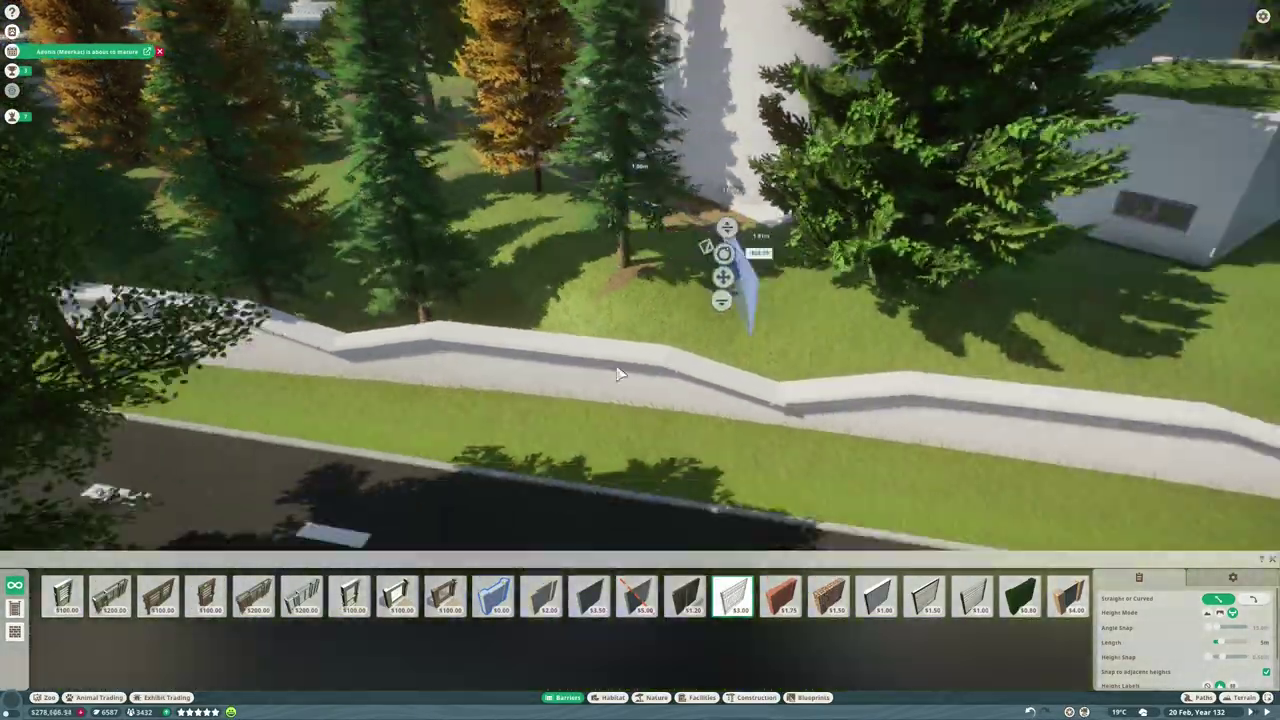
key(q)
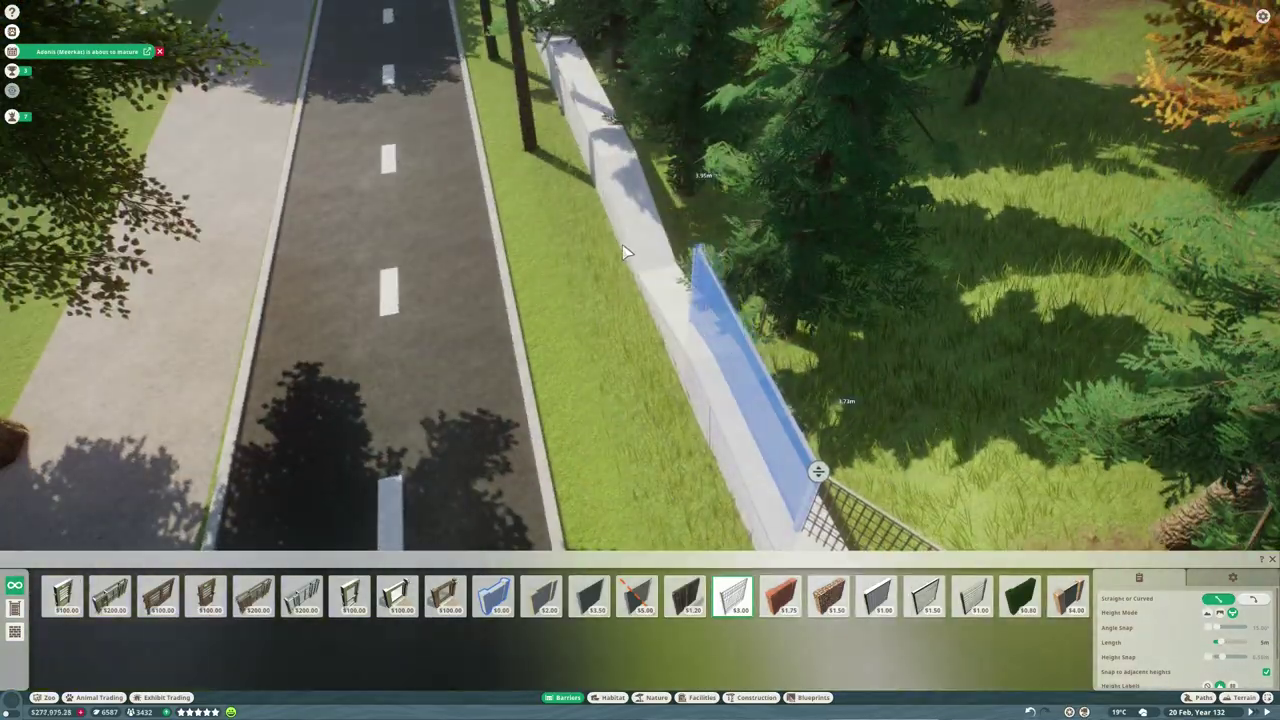
key(q)
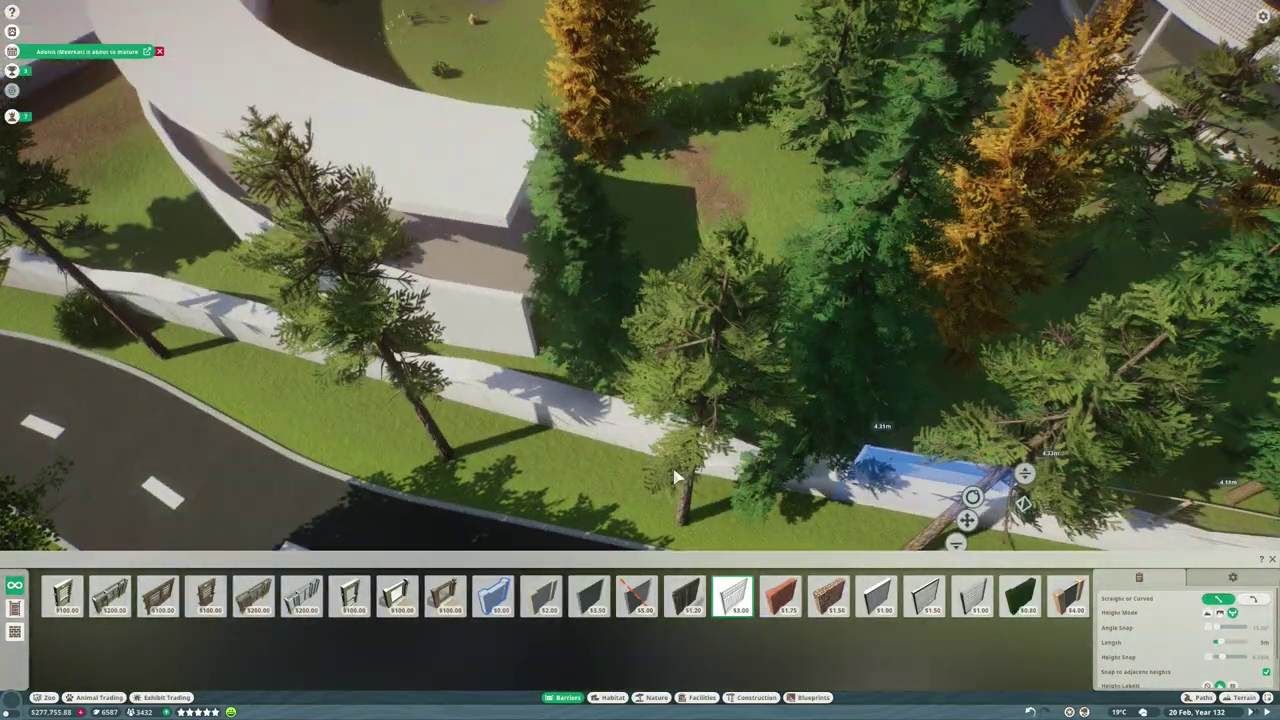
key(q)
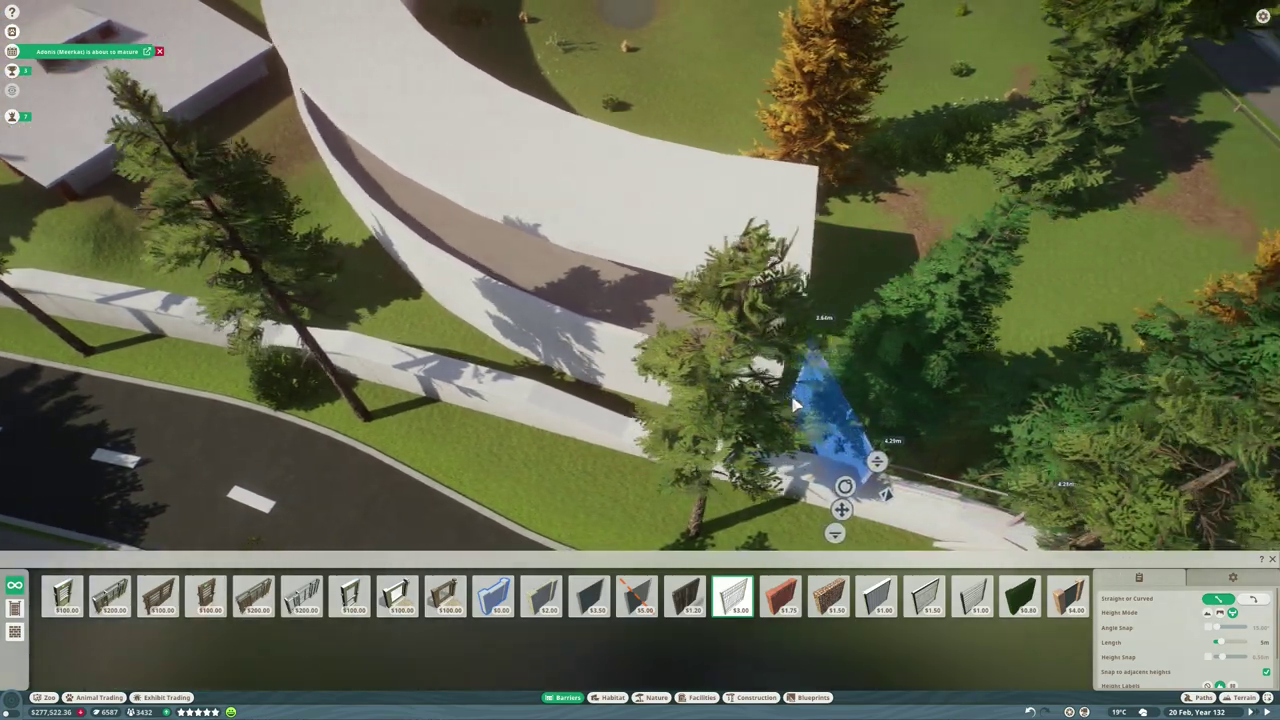
key(q)
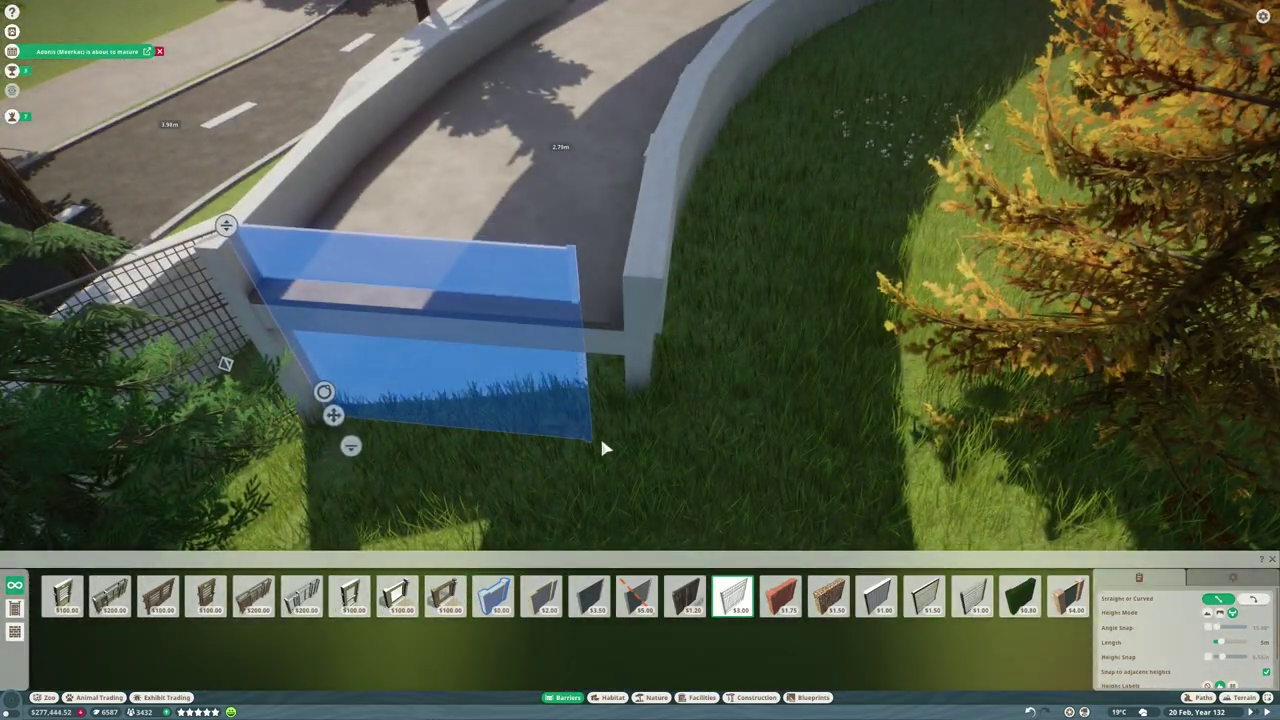
Place a mesh fence section across the gap in the paddock fence.
key(q)
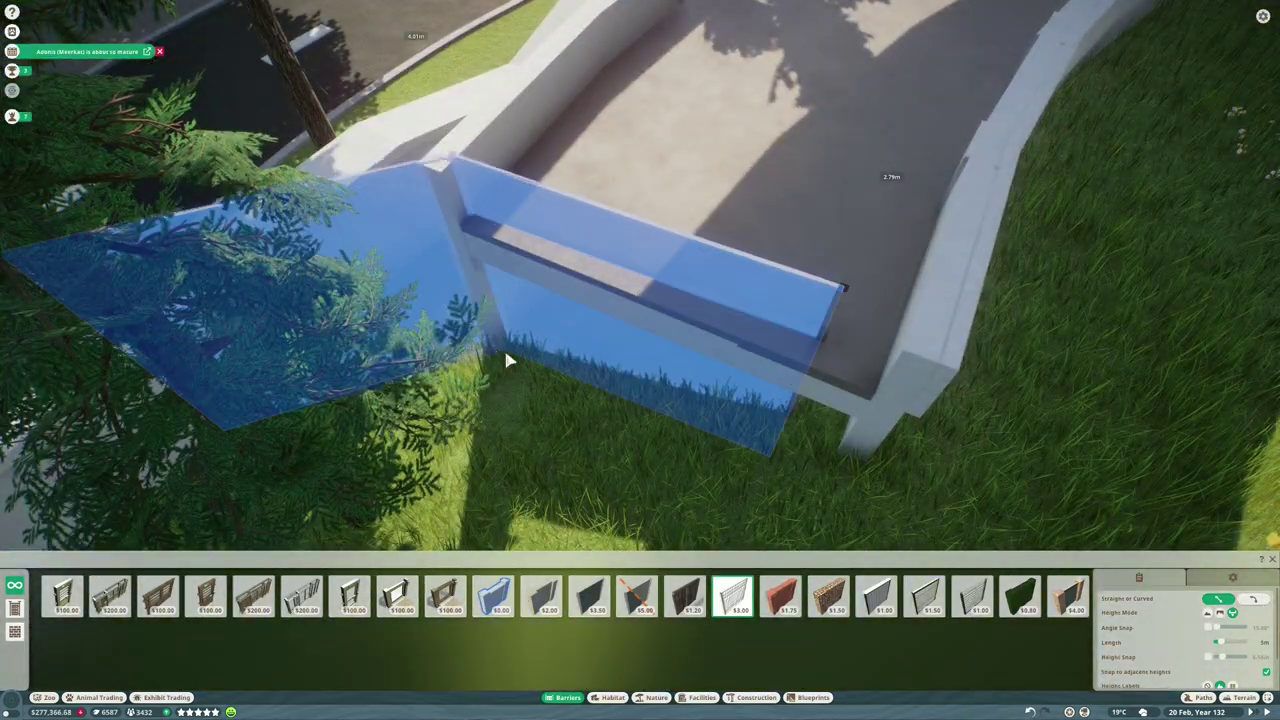
click(505, 358)
click(828, 503)
scroll(828, 503, down, 5)
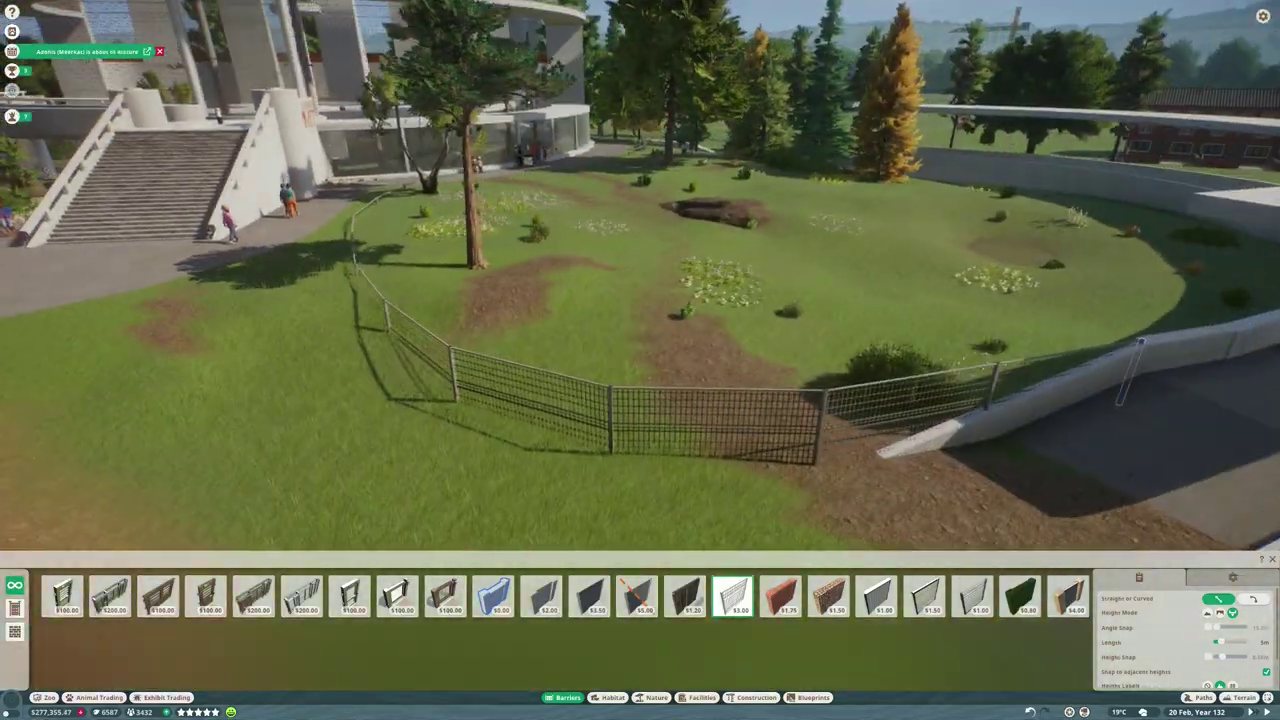
key(q)
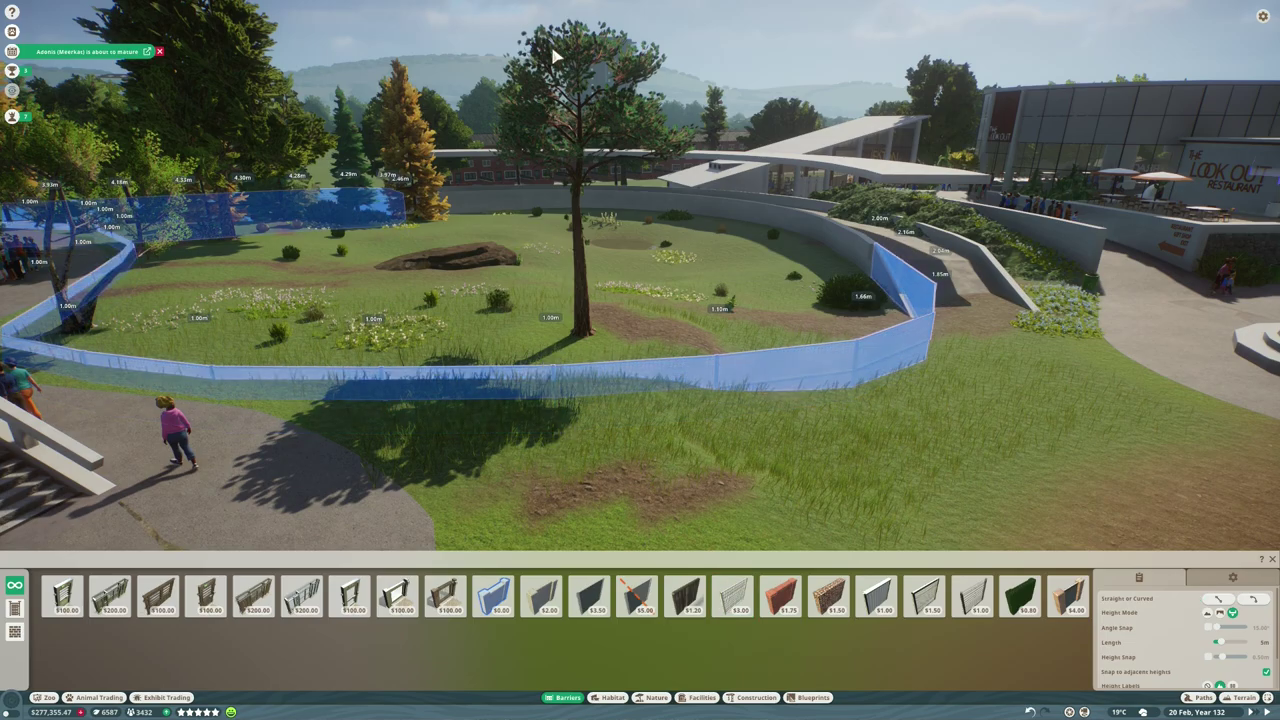
click(733, 596)
scroll(734, 457, up, 5)
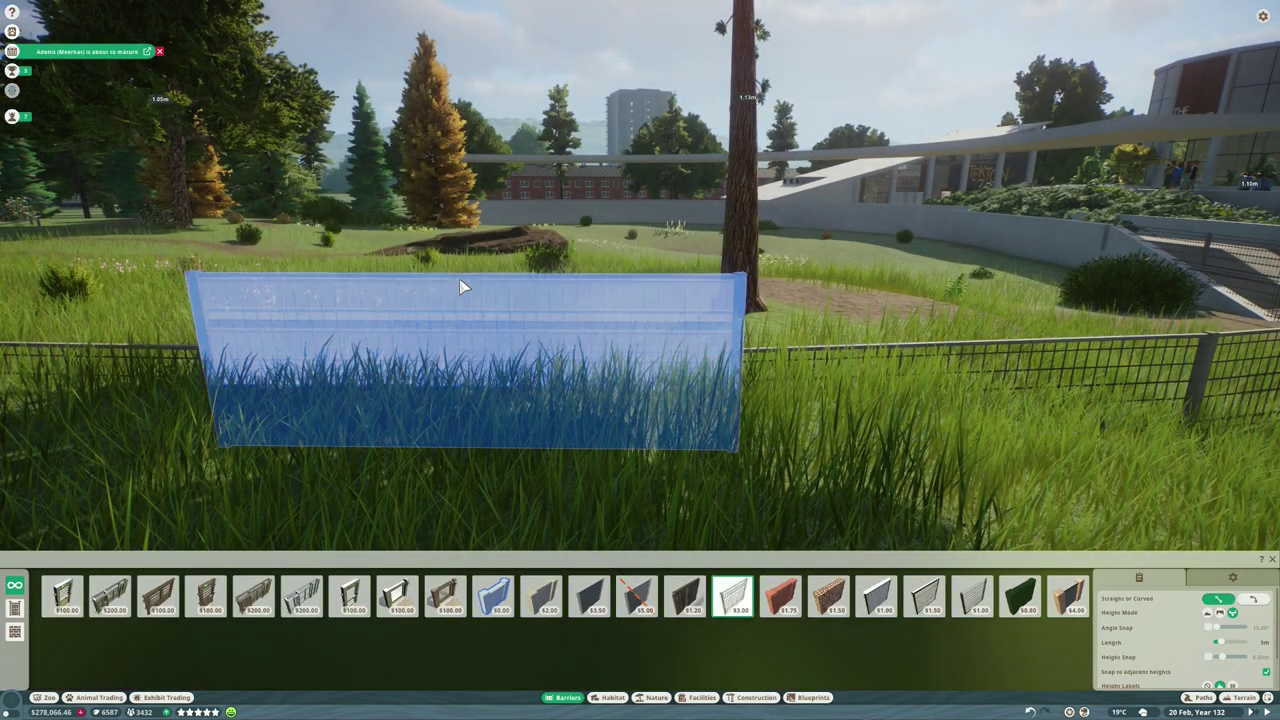
scroll(610, 343, down, 5)
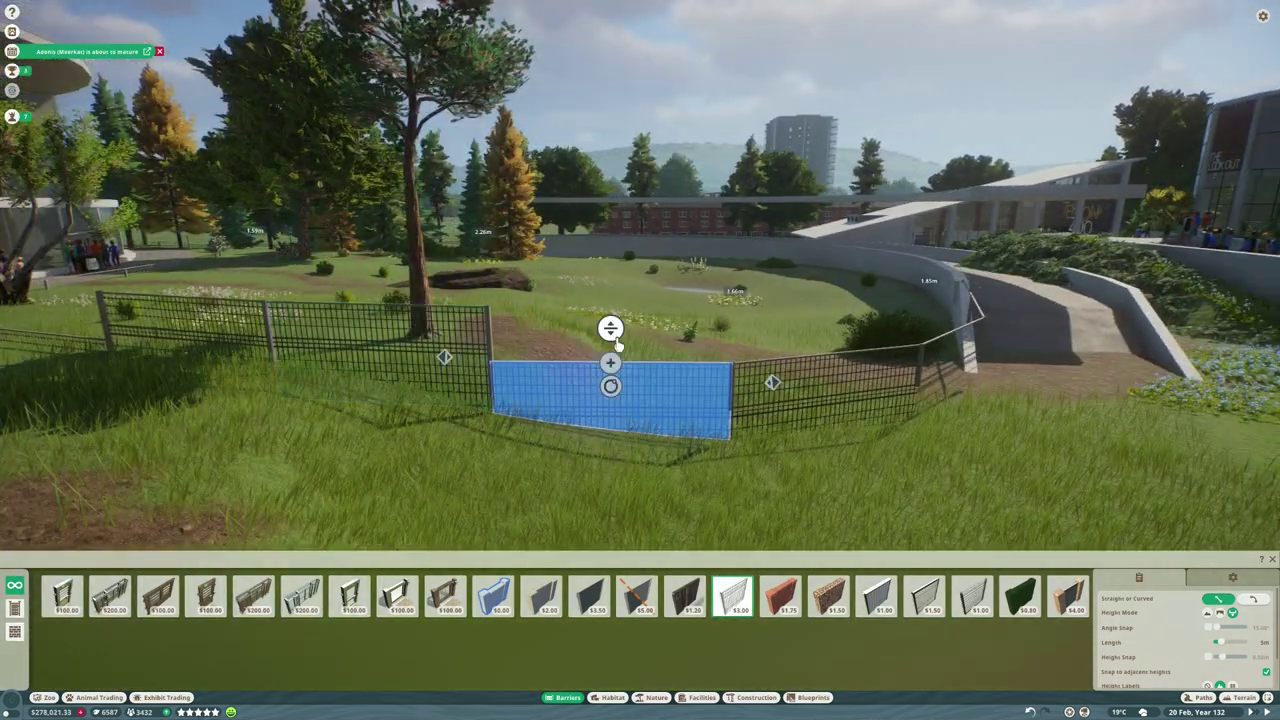
key(q)
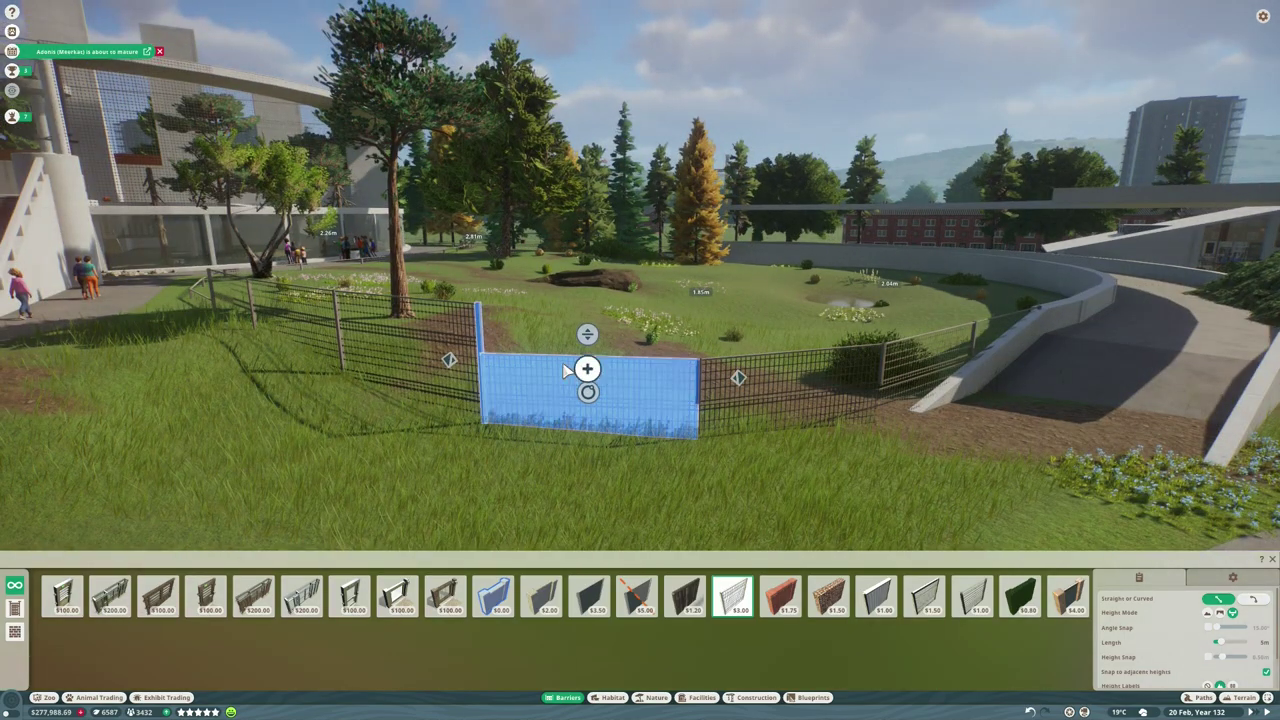
click(541, 363)
key(q)
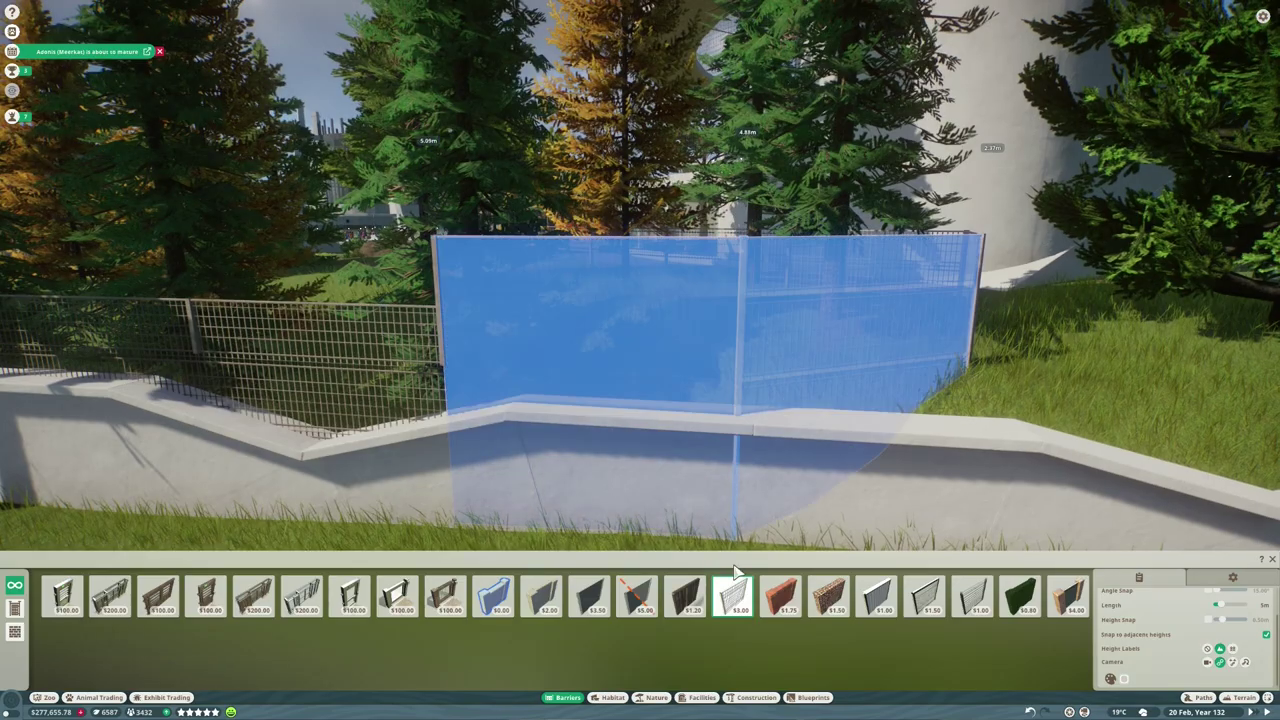
click(432, 309)
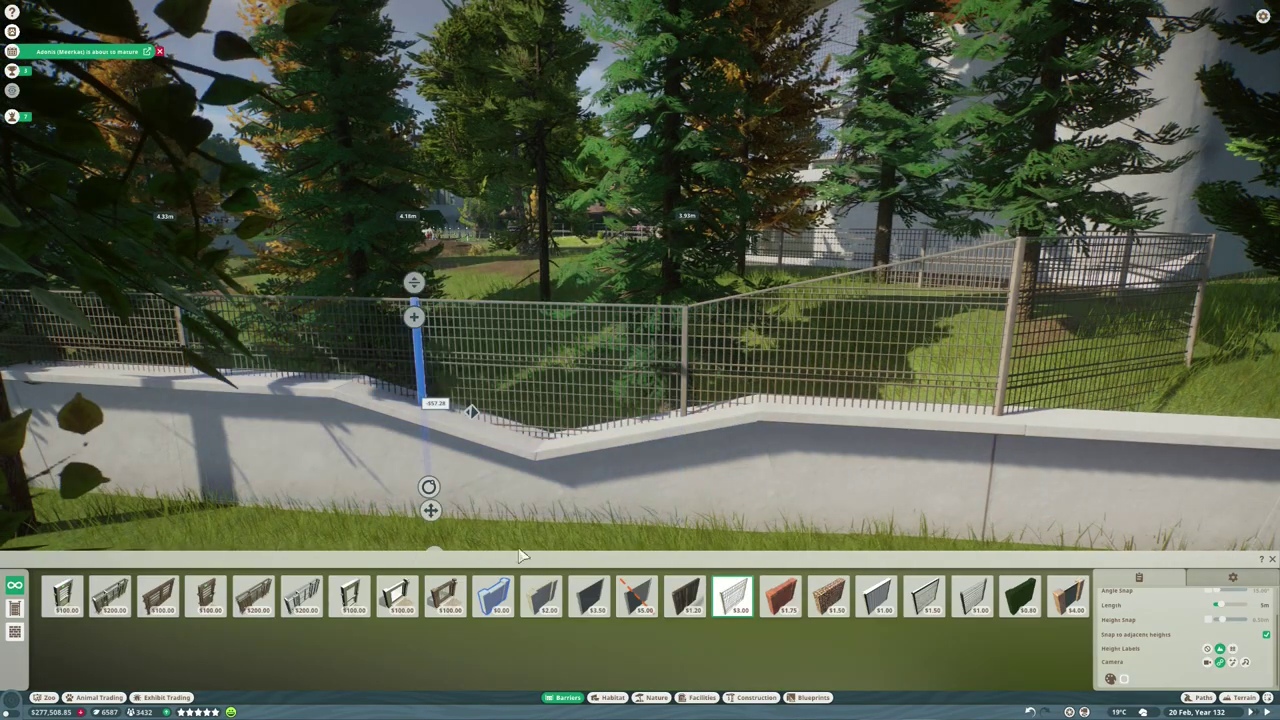
key(q)
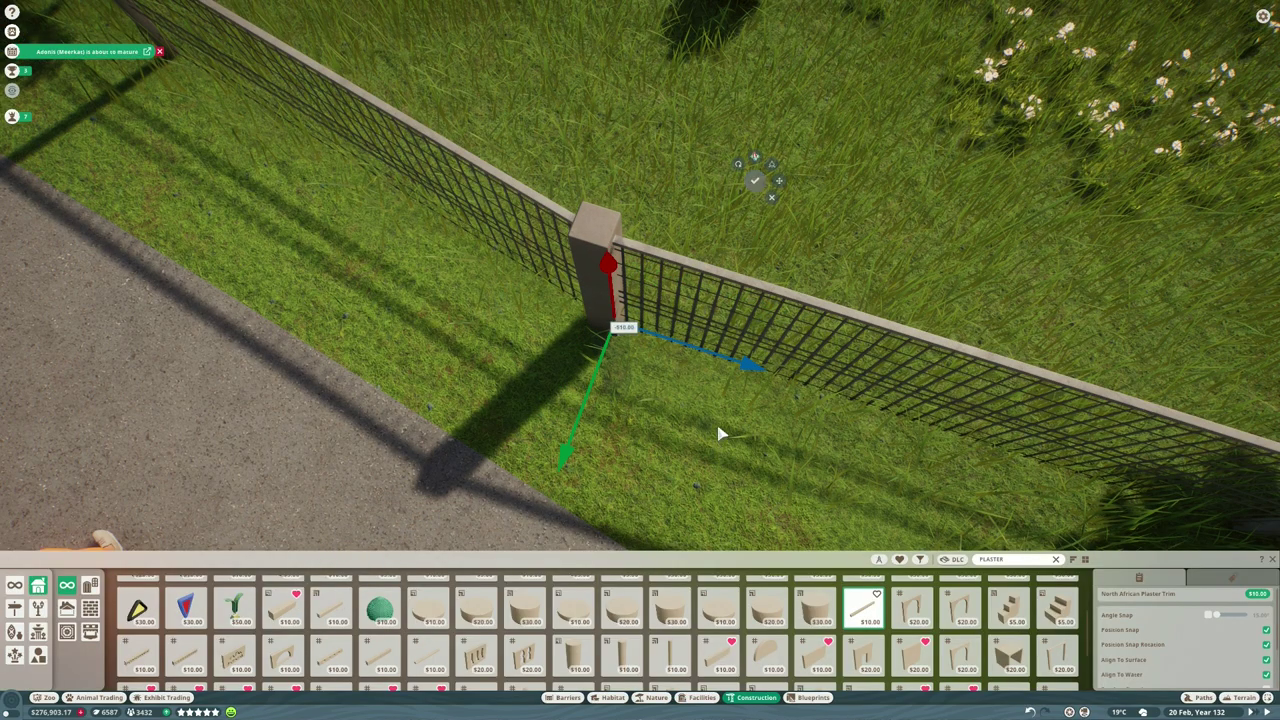
Place a North African Plaster Trim post on the fence joint and rotate it.
click(673, 382)
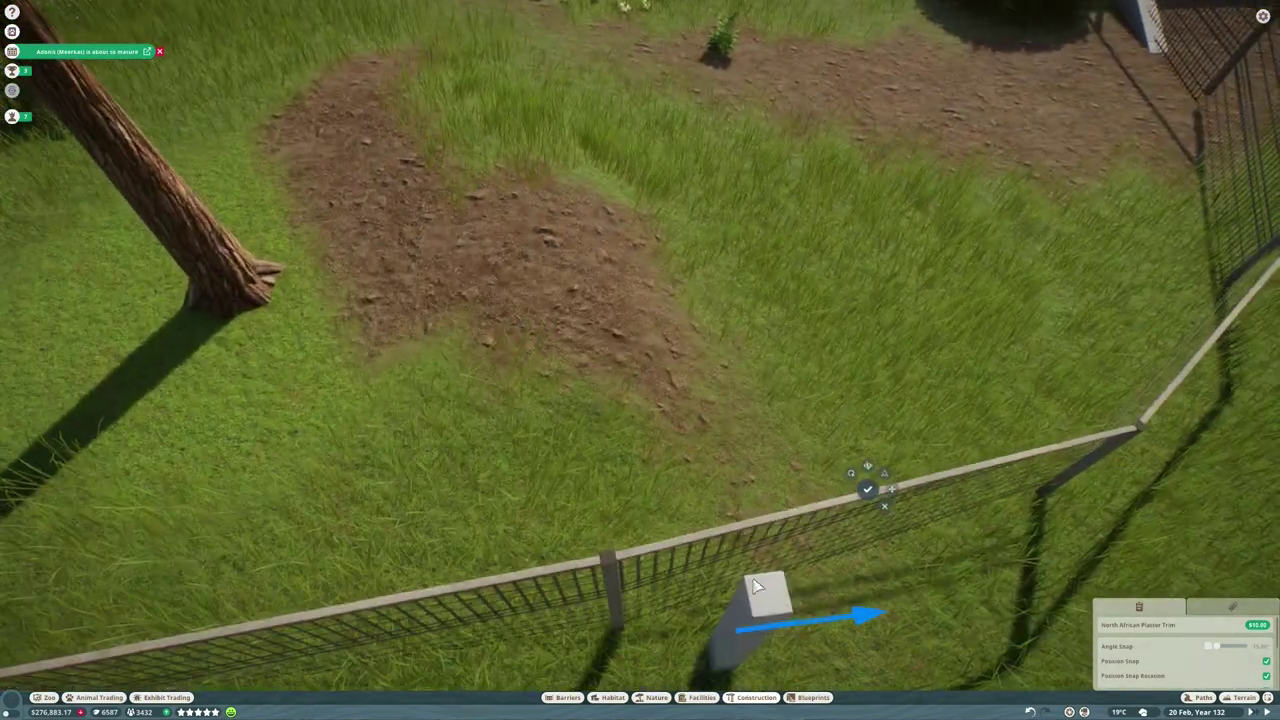
key(r)
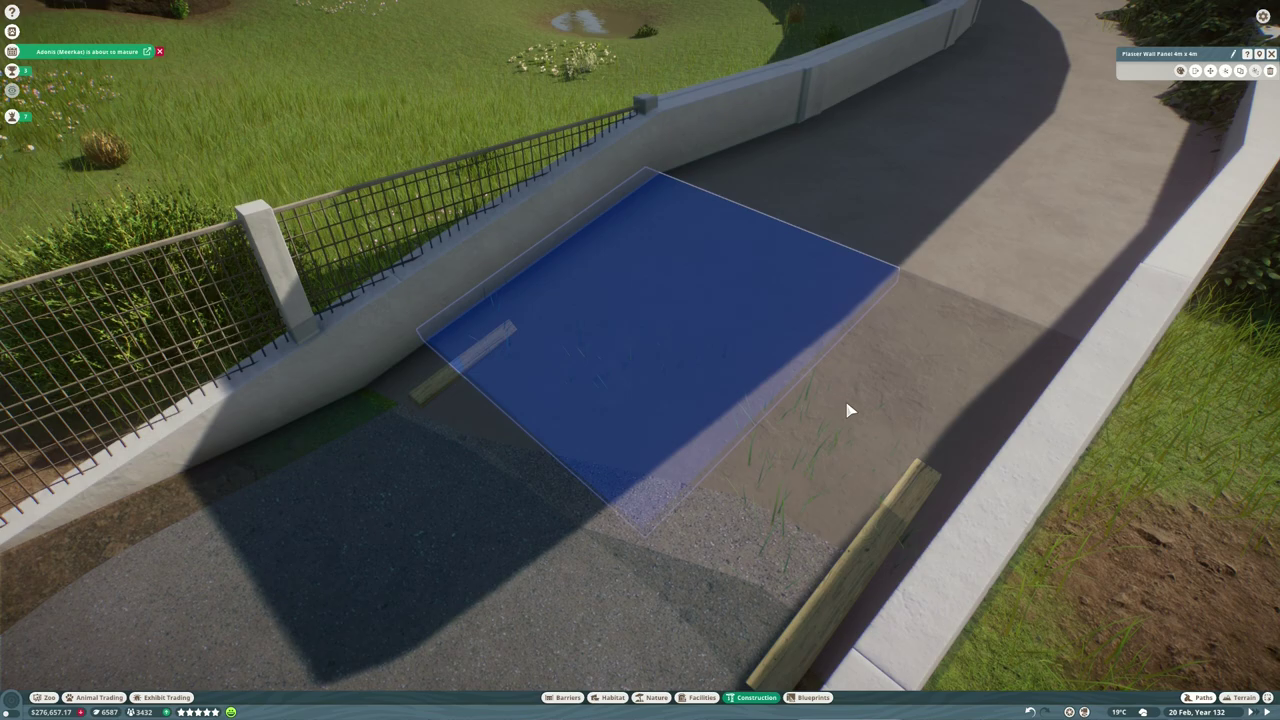
Select the ramp beside the fence and move it with the gizmo.
click(846, 409)
click(670, 366)
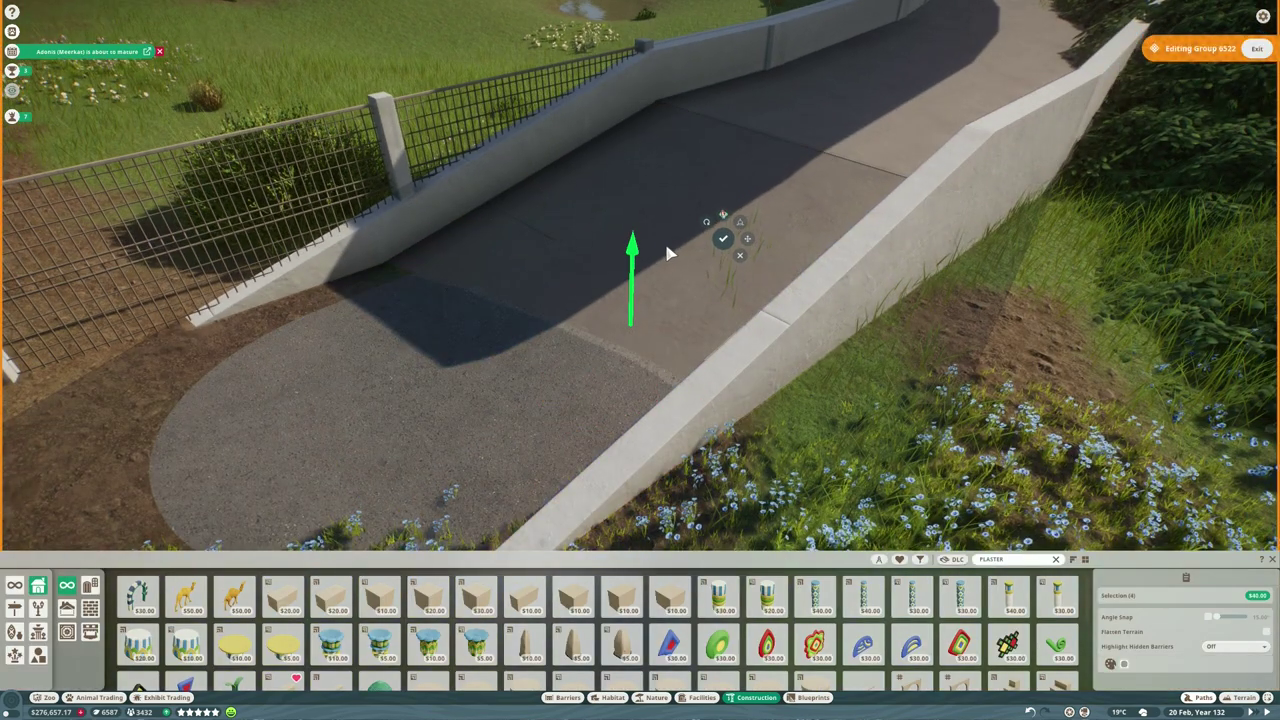
key(q)
key(q)
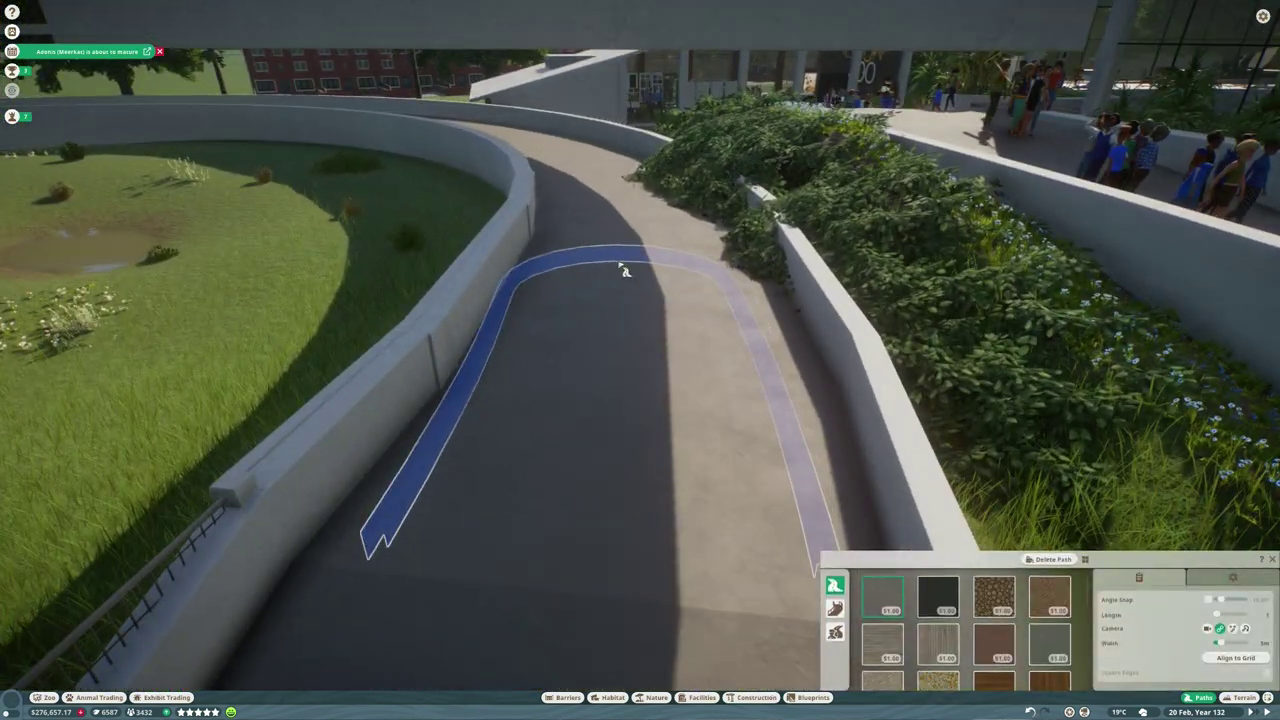
scroll(622, 268, up, 5)
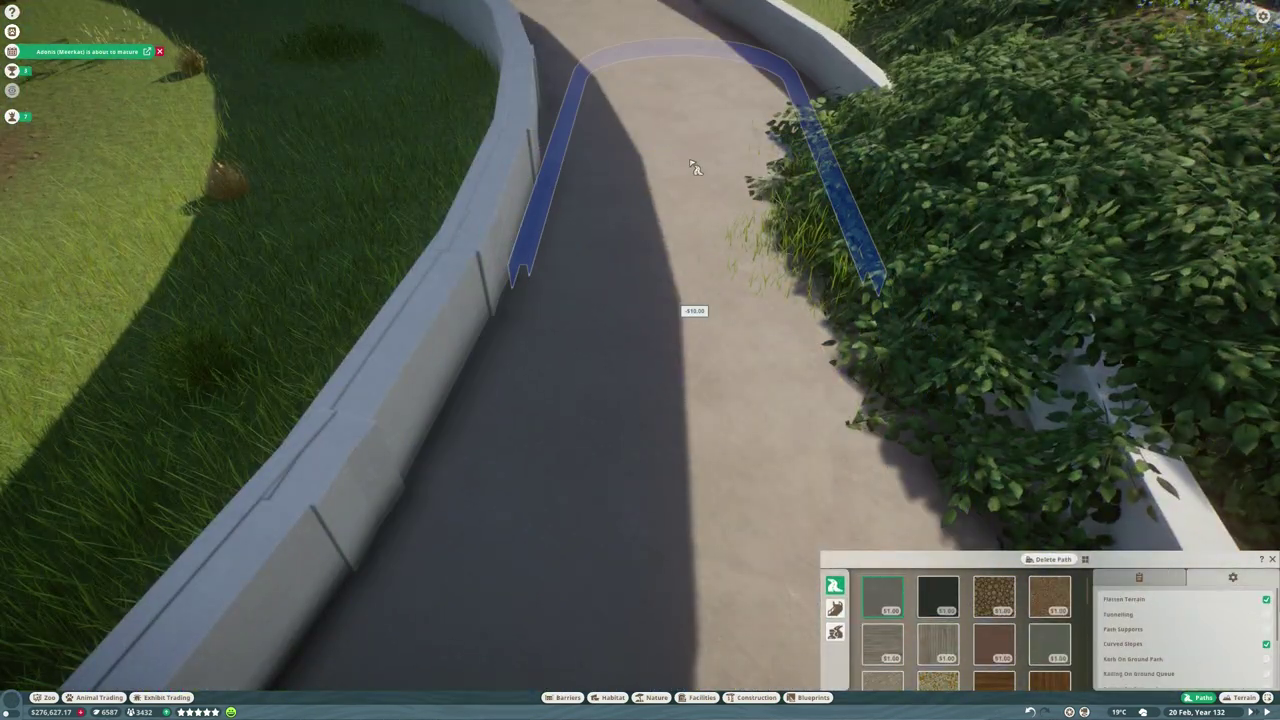
scroll(670, 127, up, 3)
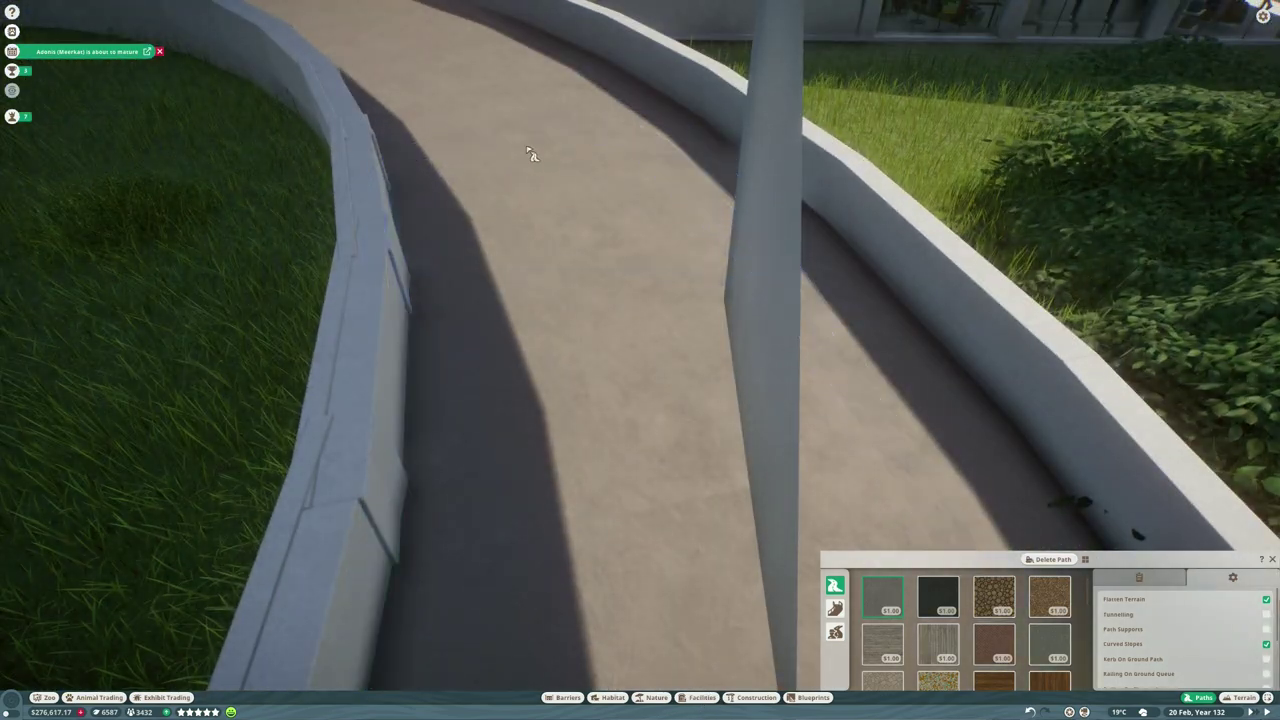
scroll(531, 154, down, 5)
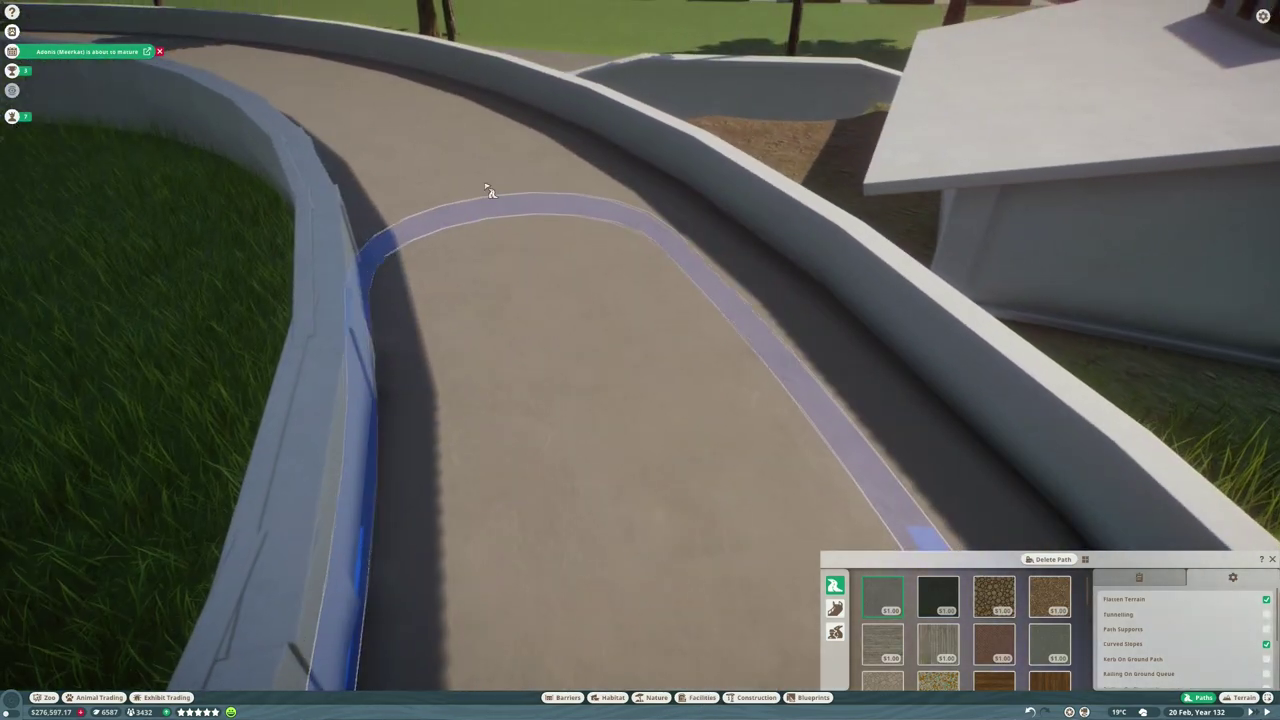
scroll(414, 183, up, 3)
scroll(390, 255, down, 3)
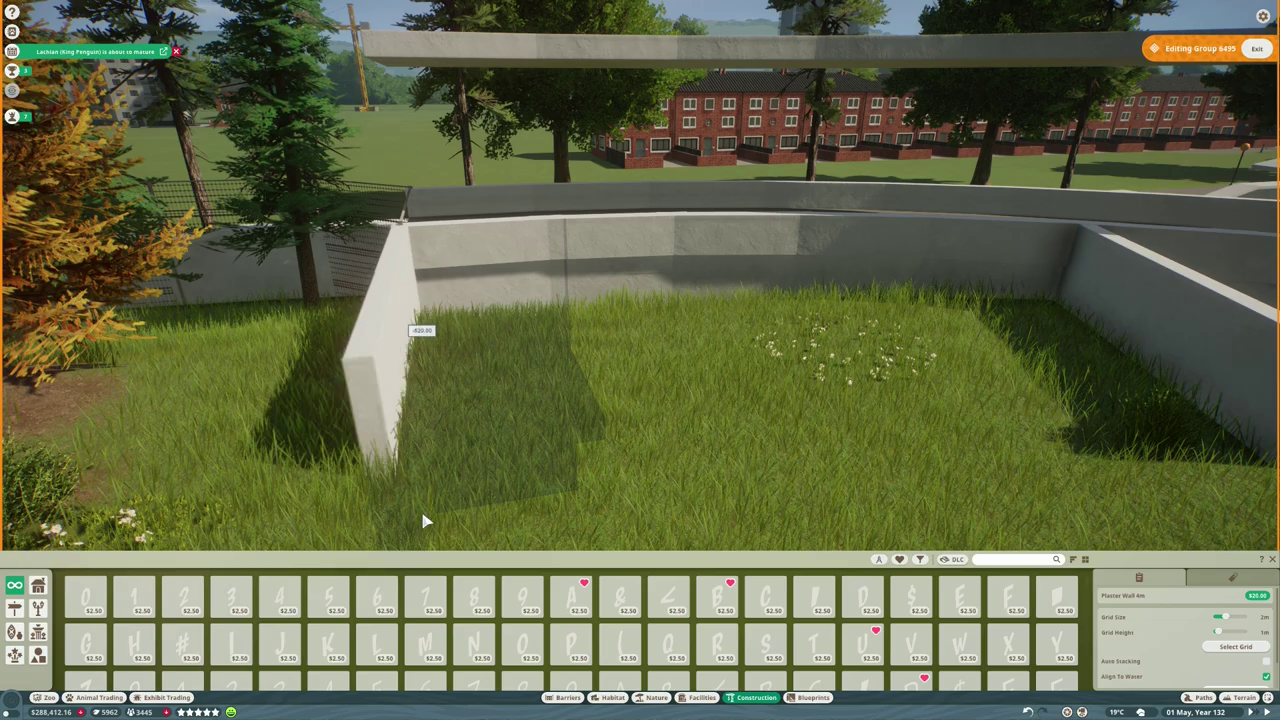
Place three Plaster Wall Curved pieces around the grassy plot.
scroll(424, 521, down, 2)
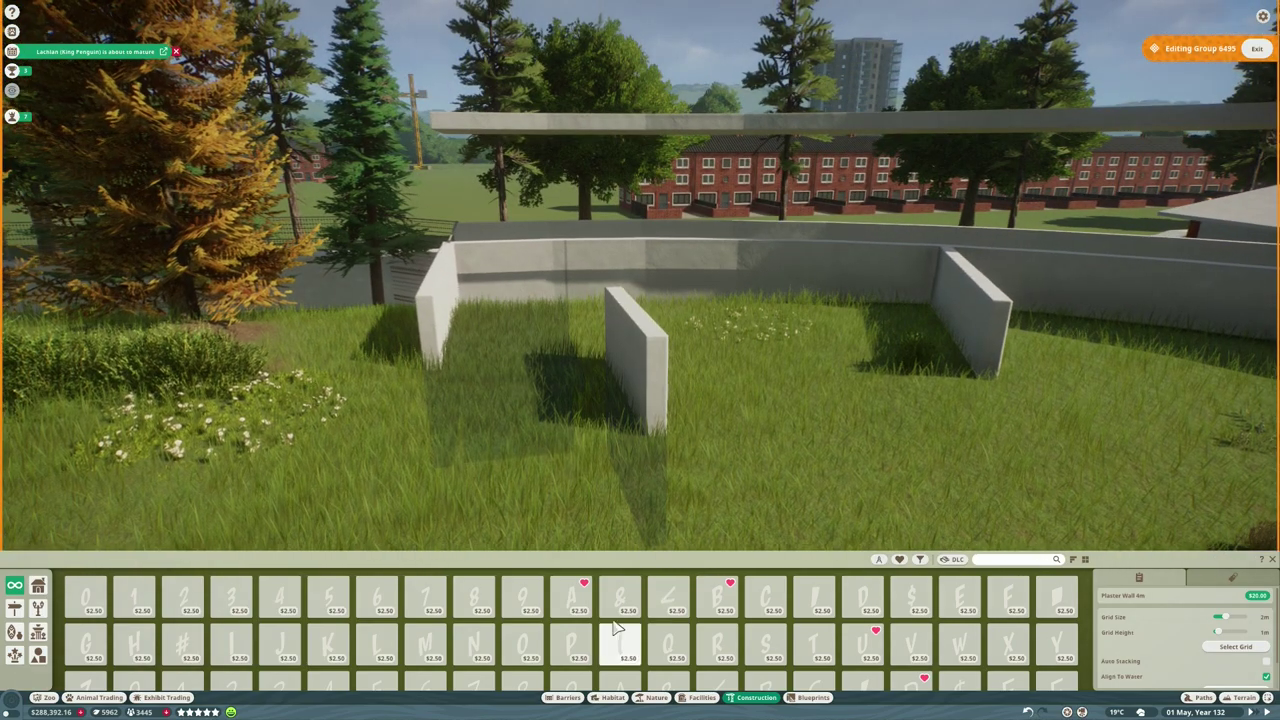
click(814, 622)
click(523, 509)
click(894, 503)
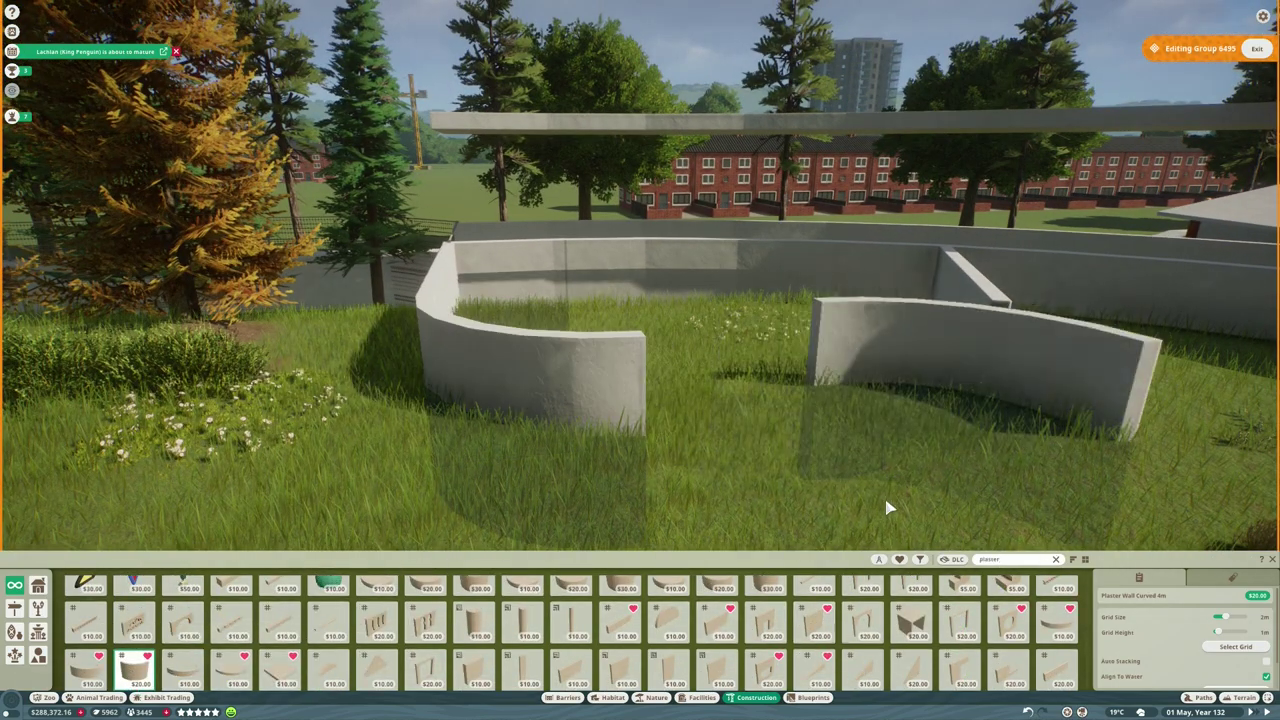
scroll(894, 503, up, 3)
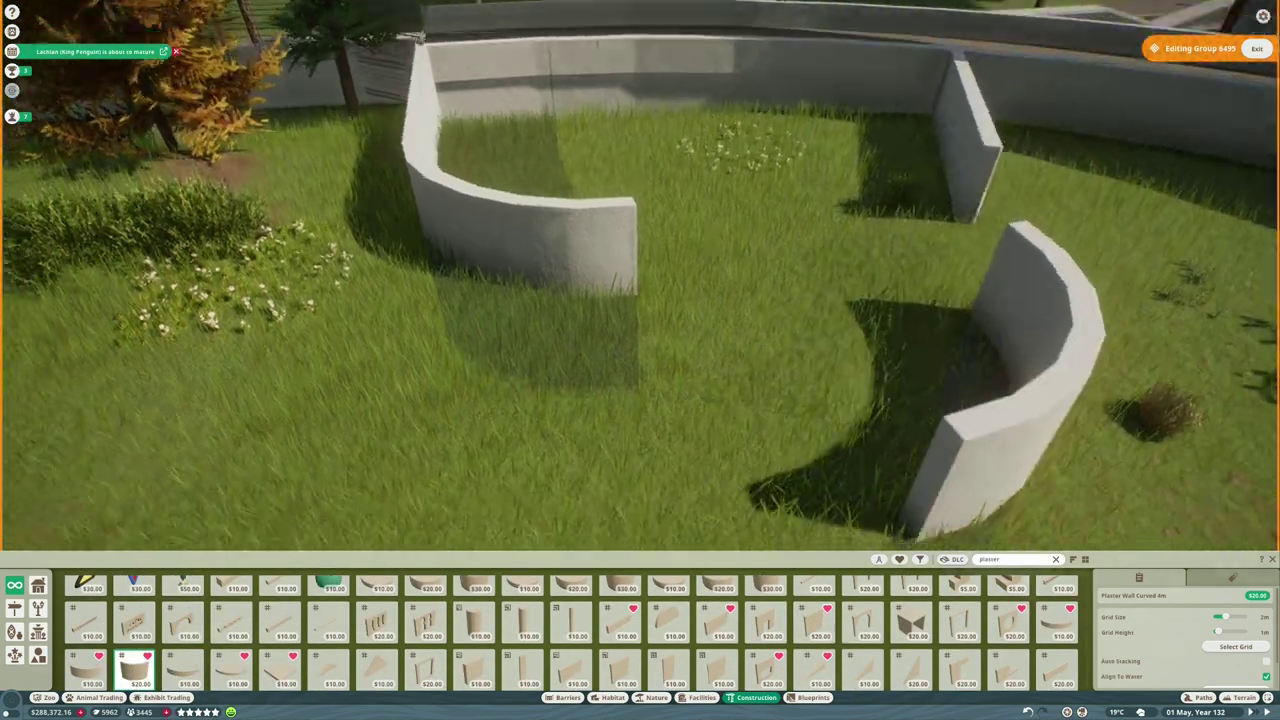
scroll(937, 451, down, 3)
click(834, 320)
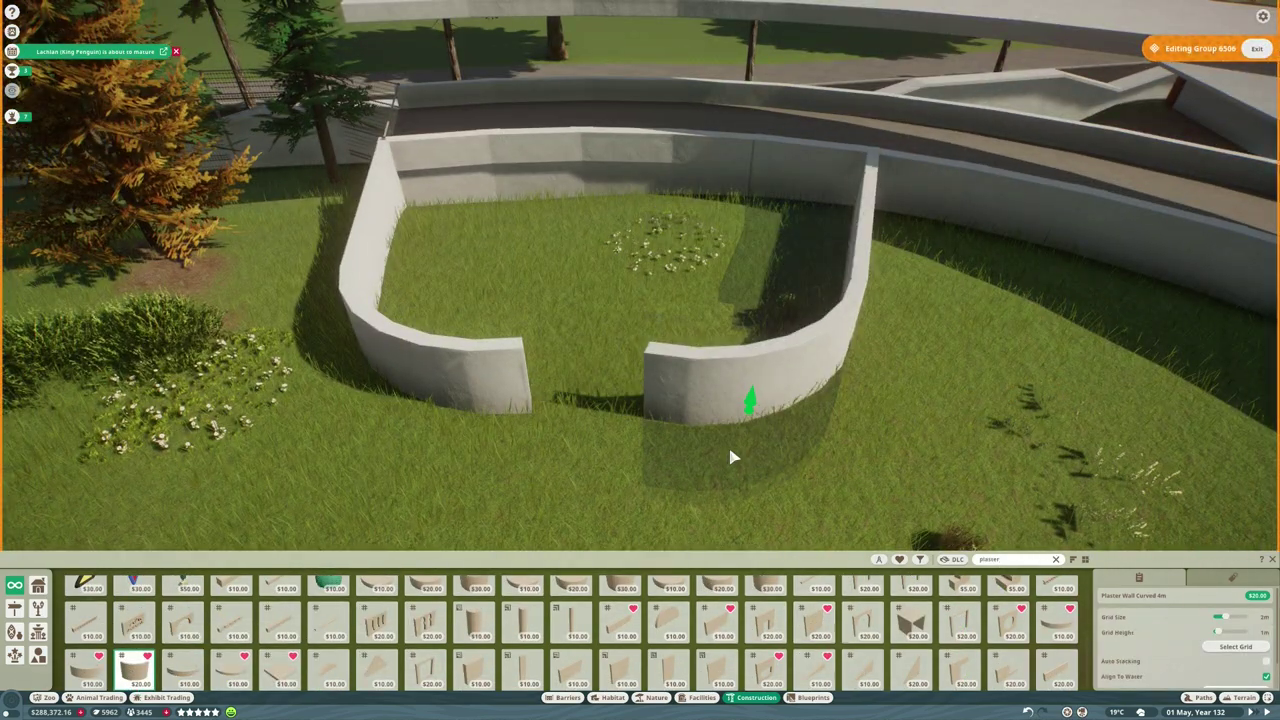
scroll(756, 477, up, 4)
scroll(756, 477, down, 3)
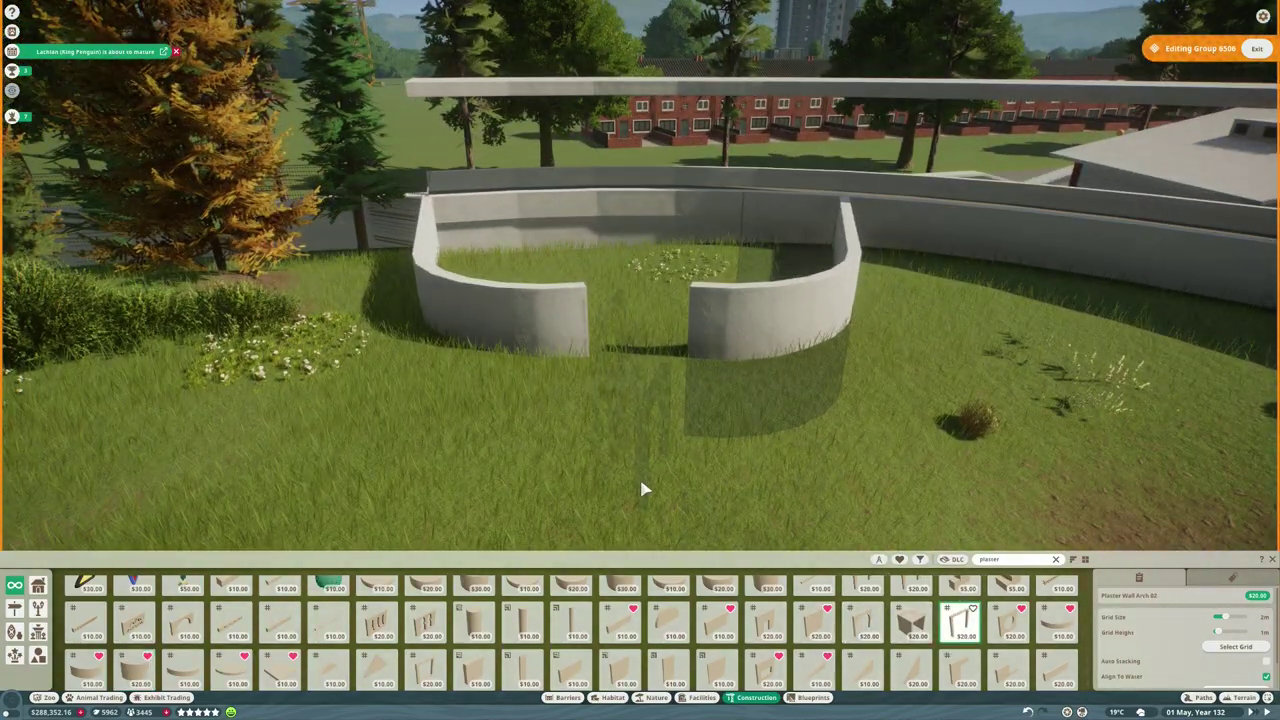
Split the arch and curved front wall from the group and move them into place.
right_click(620, 423)
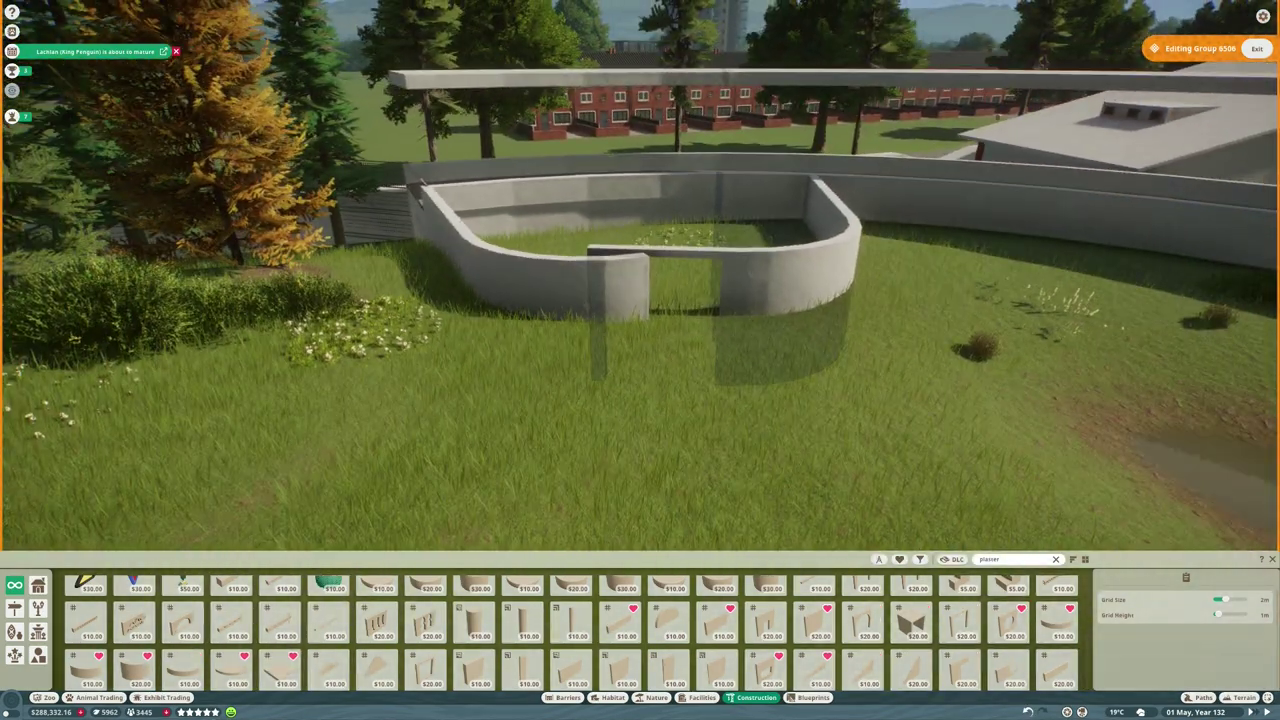
scroll(838, 497, up, 3)
click(803, 362)
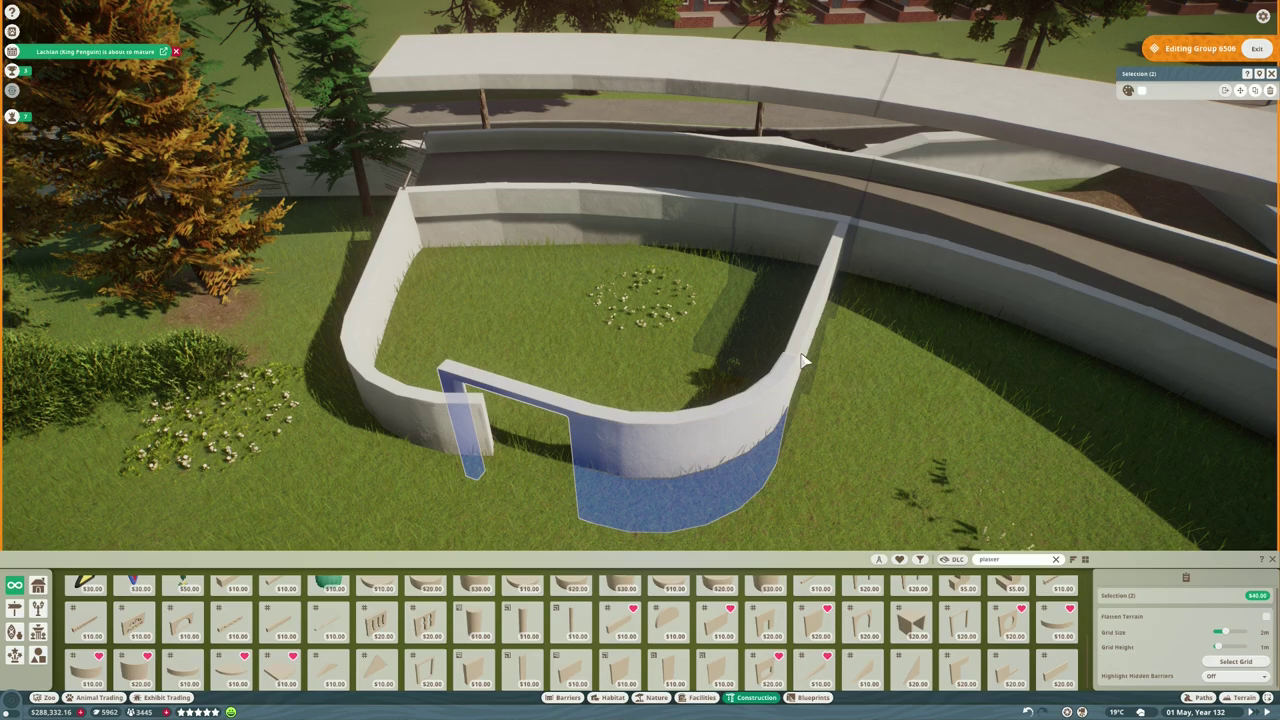
click(1225, 91)
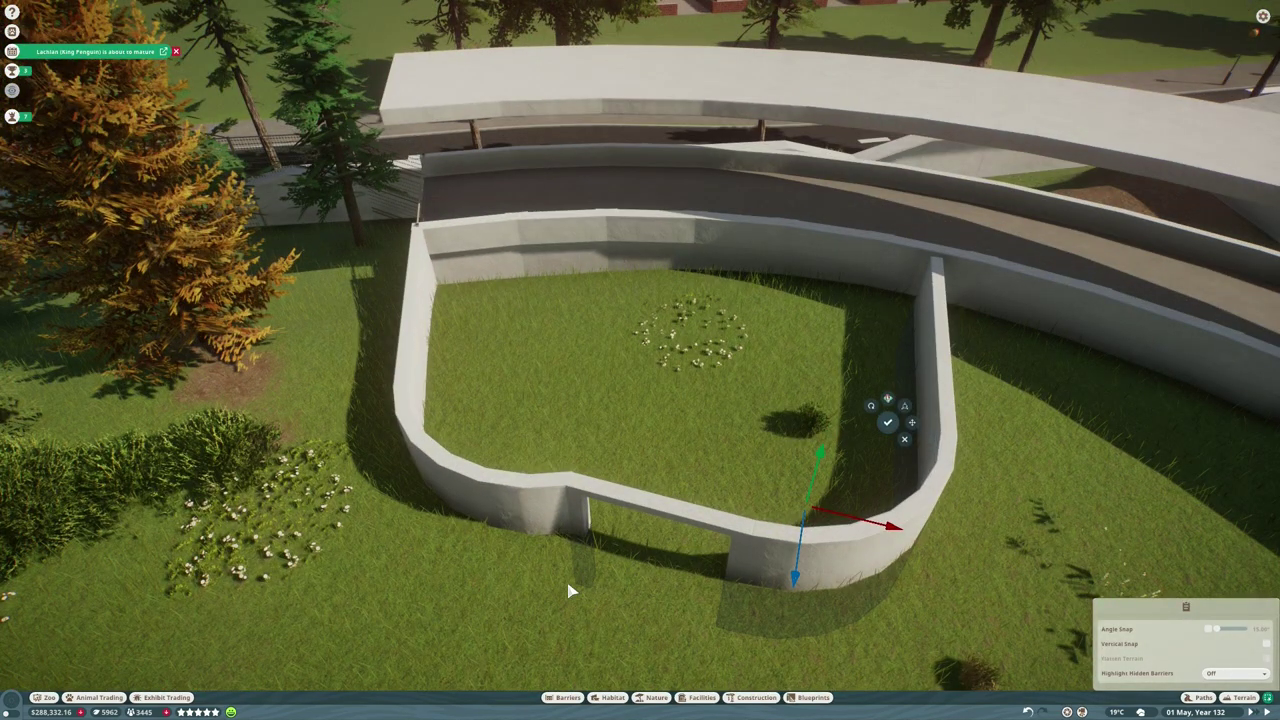
key(Escape)
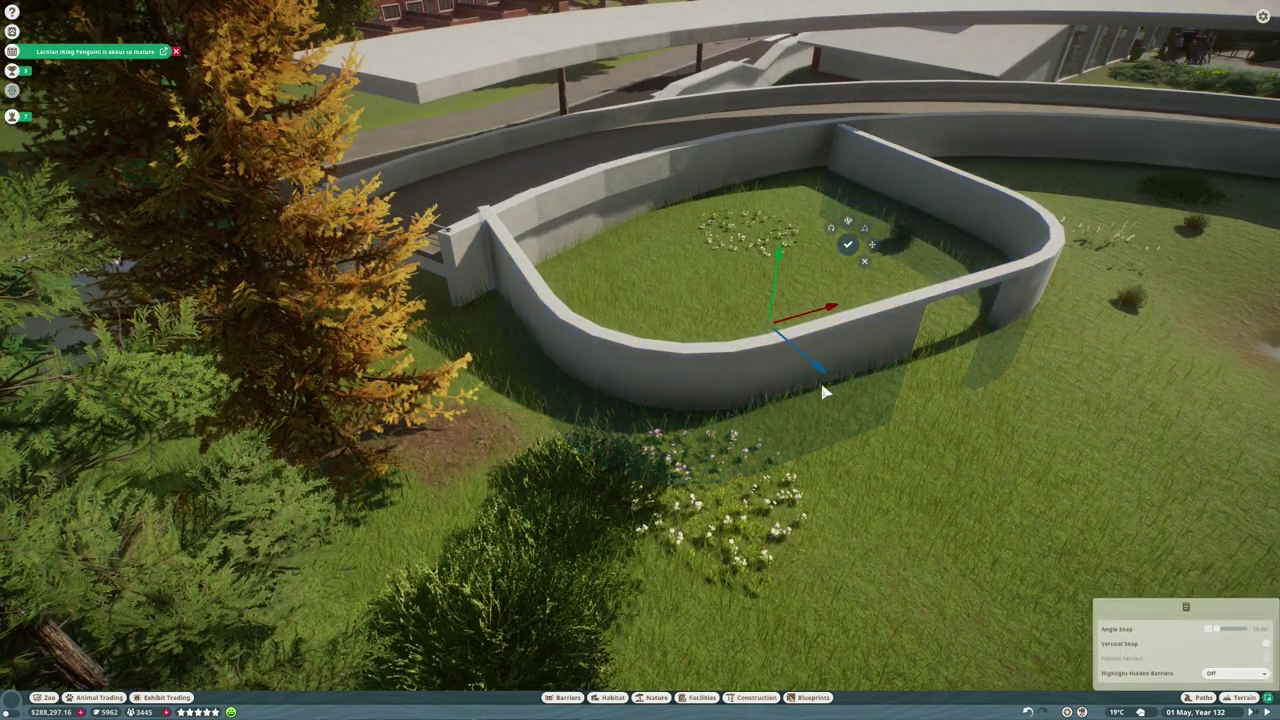
scroll(781, 390, down, 5)
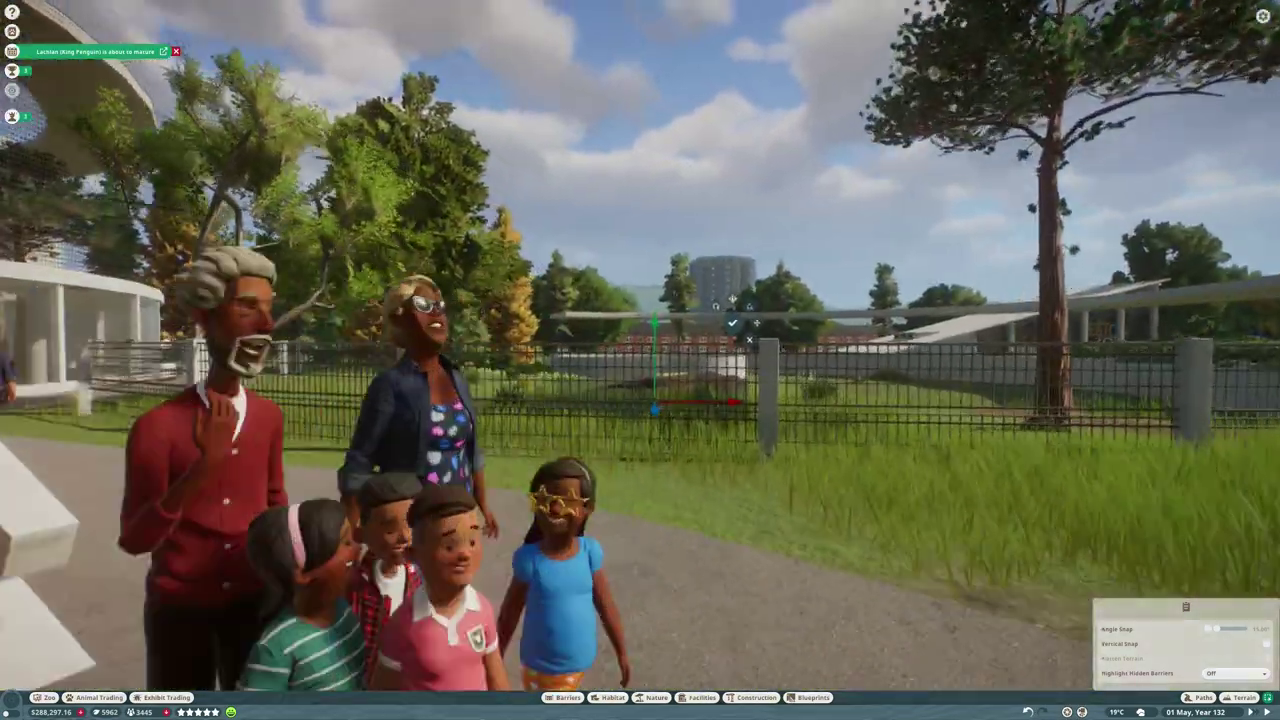
Brush a dirt texture over the floor inside the curved plaster enclosure.
scroll(736, 330, up, 5)
click(1240, 697)
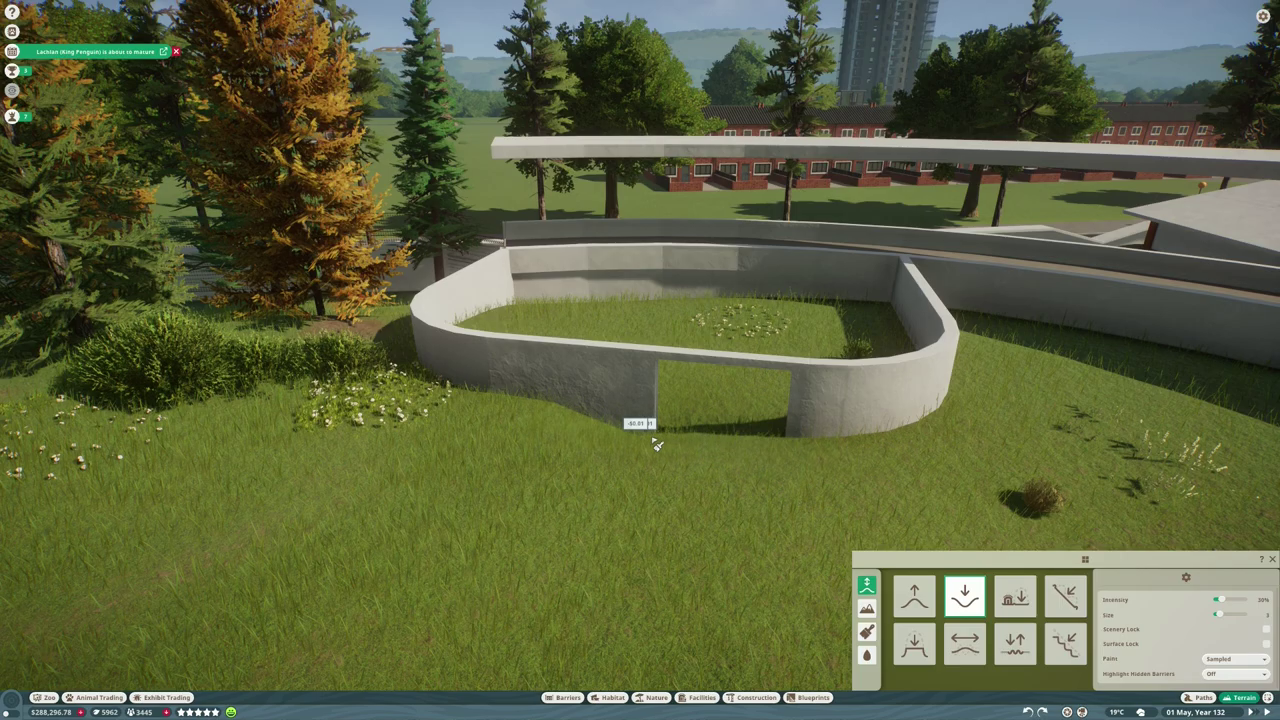
scroll(659, 444, down, 2)
key(e)
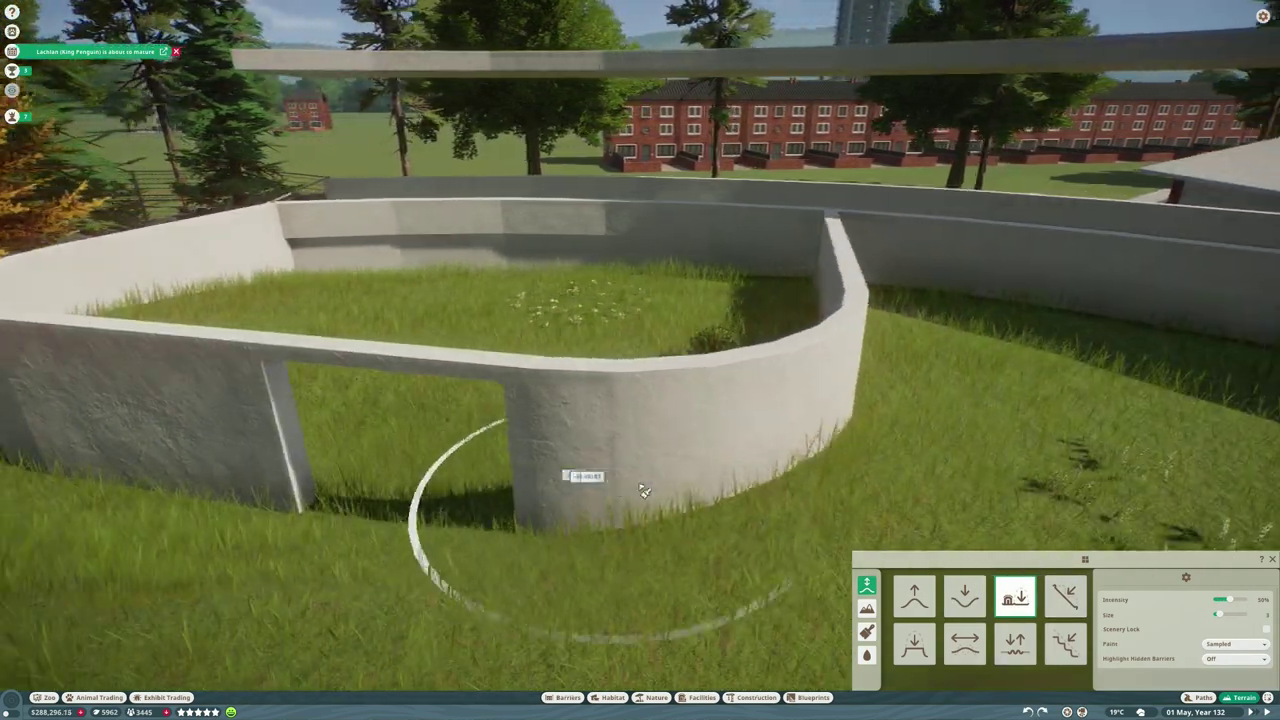
scroll(694, 494, up, 2)
scroll(790, 383, down, 3)
key(a)
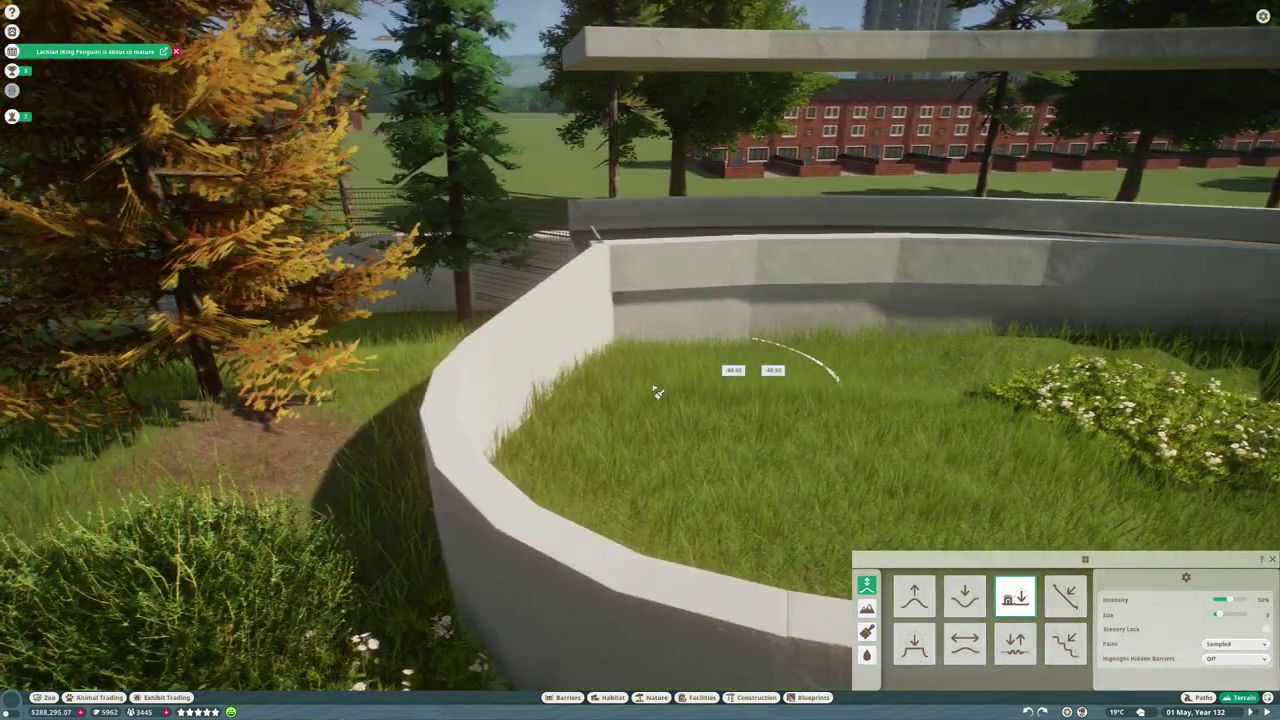
scroll(812, 457, up, 3)
scroll(740, 360, down, 3)
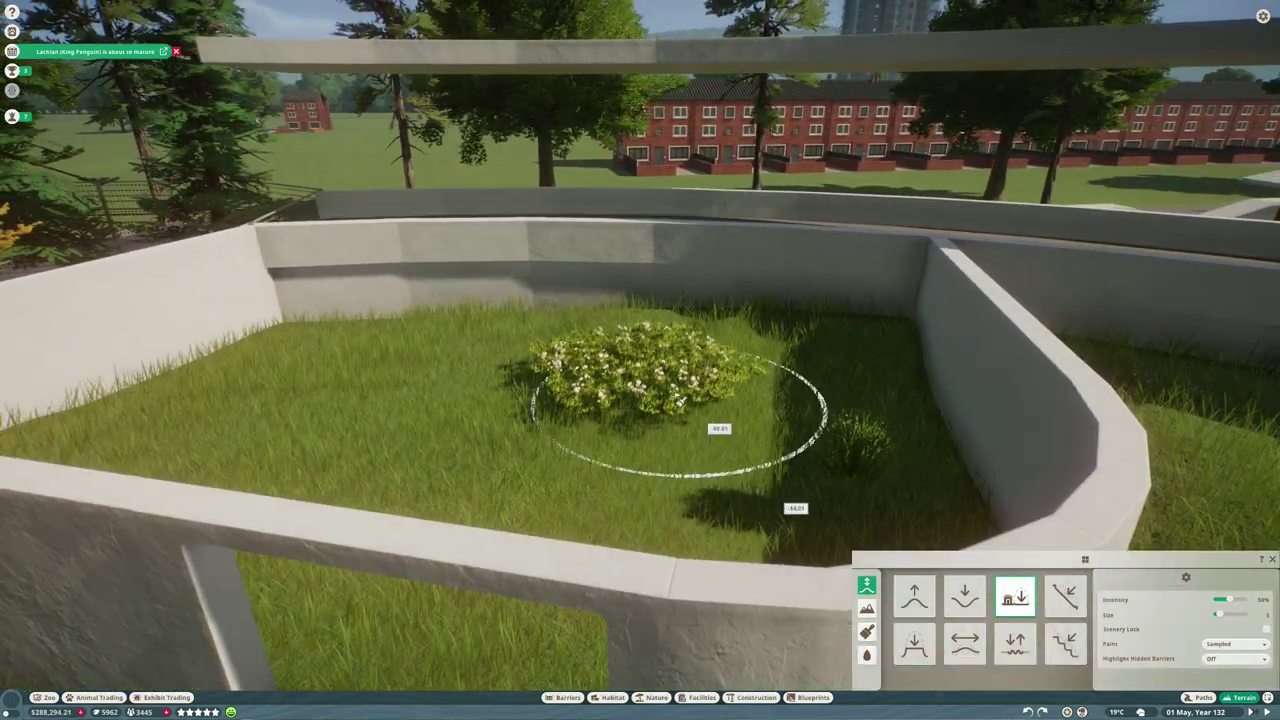
scroll(645, 352, up, 3)
key(e)
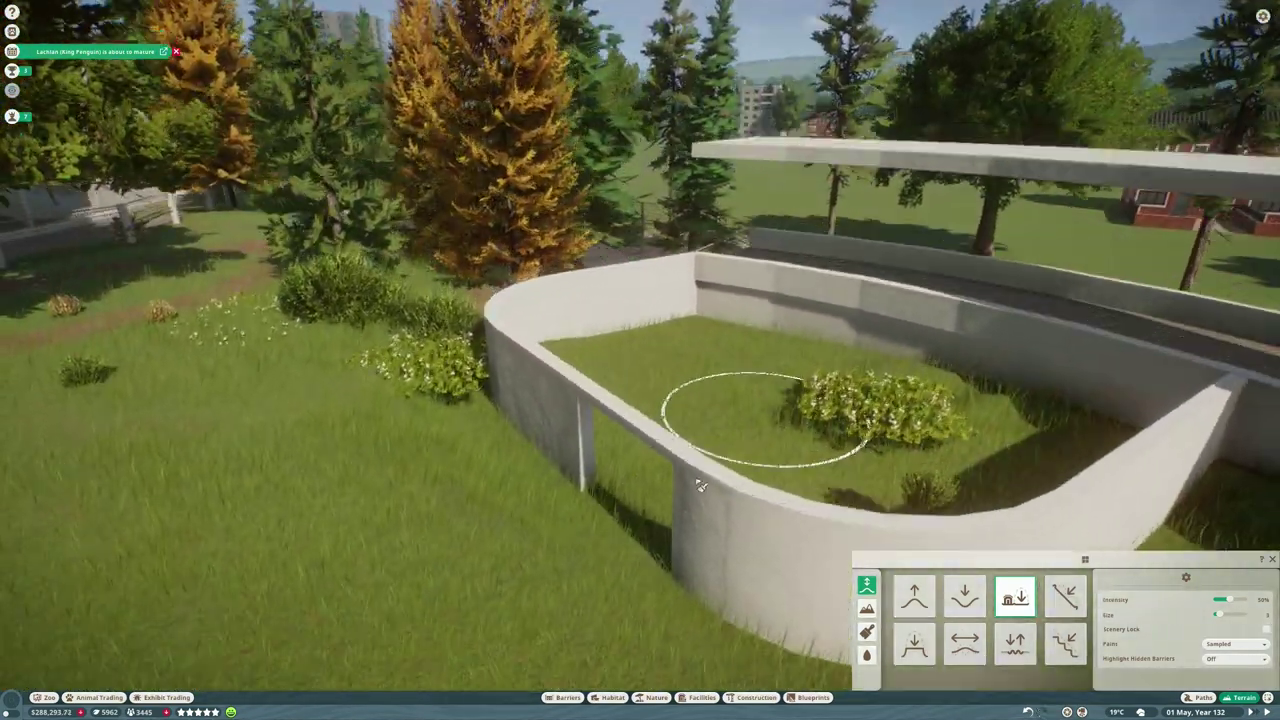
click(866, 631)
scroll(785, 537, down, 2)
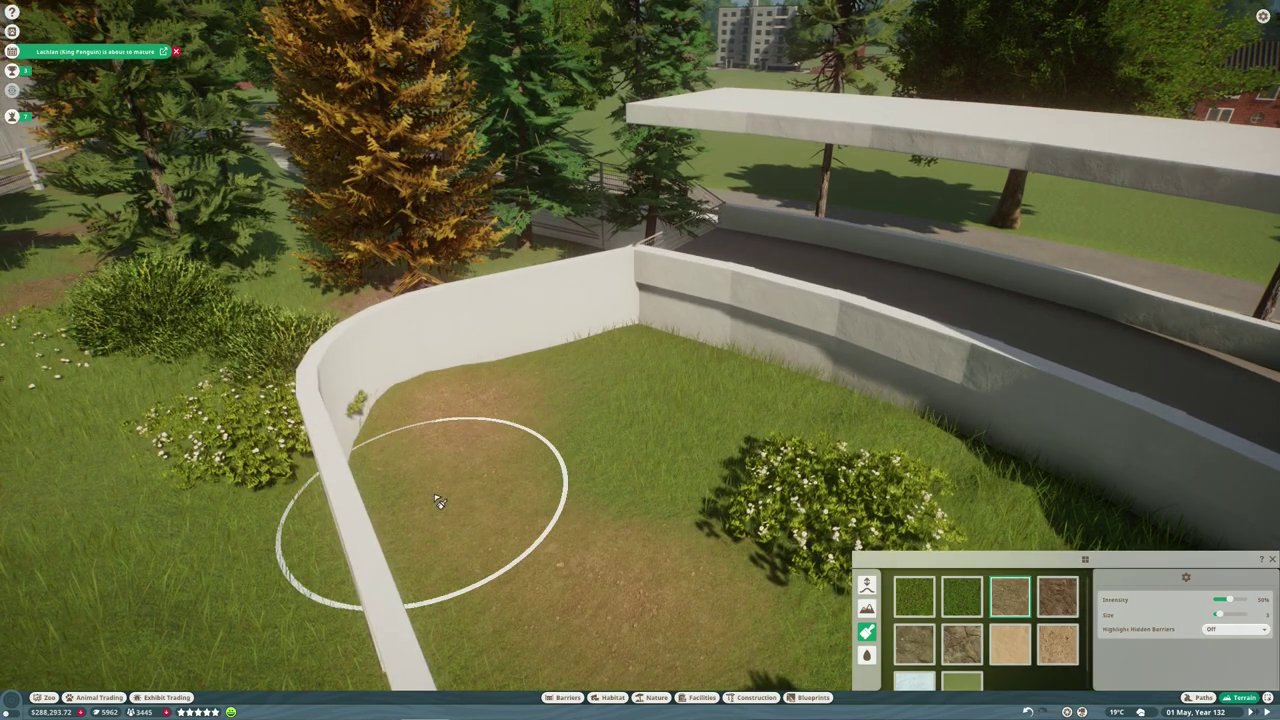
scroll(585, 410, up, 2)
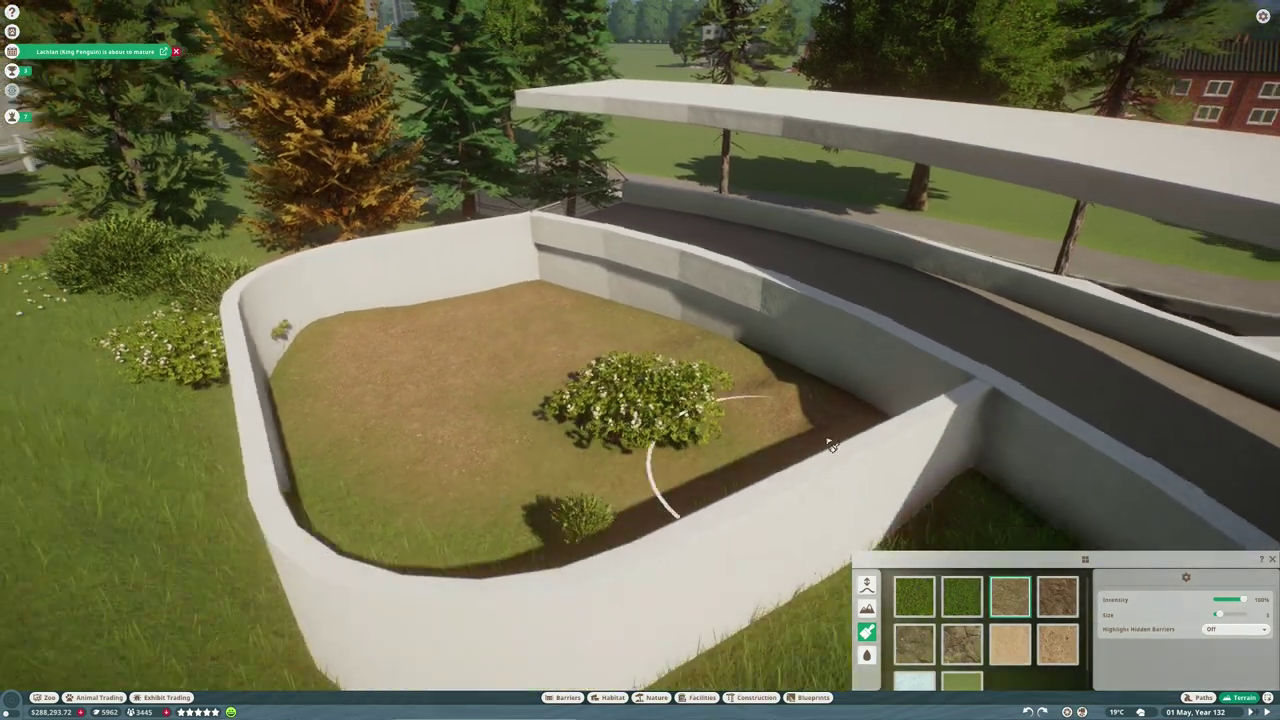
scroll(395, 396, down, 2)
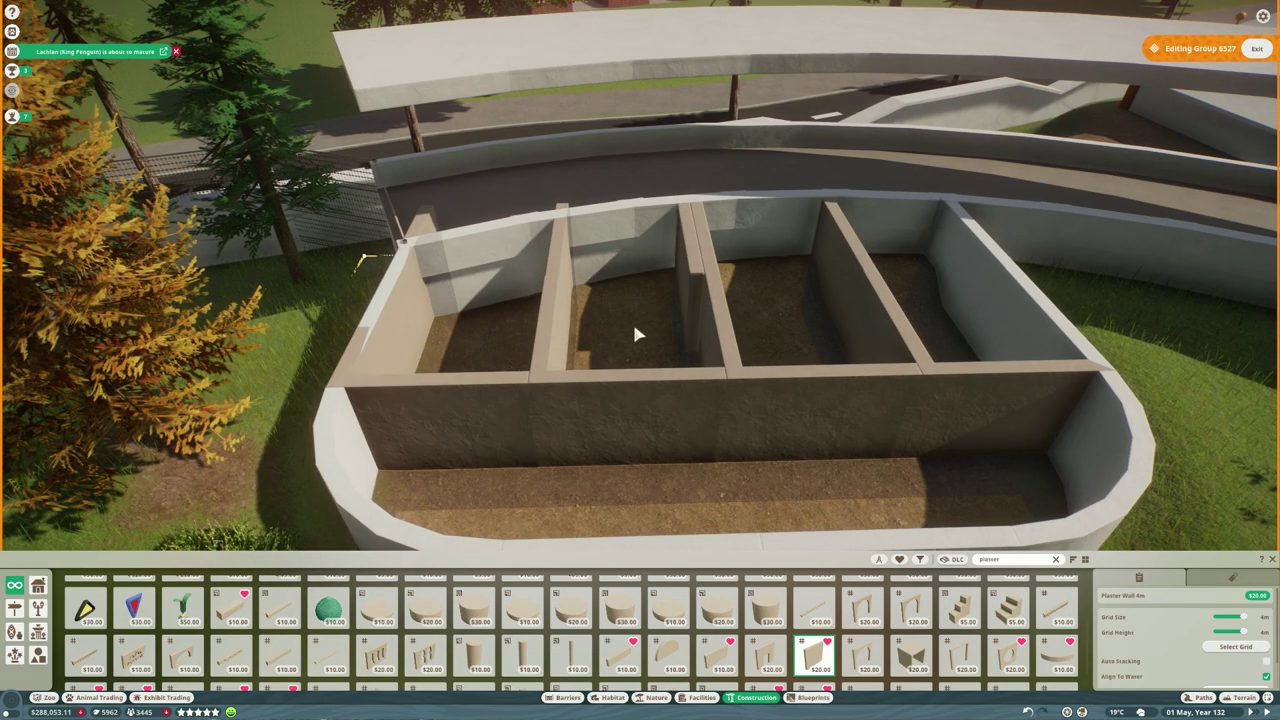
Place another Plaster Wall 4m as a third dividing wall in the enclosure.
right_click(428, 425)
scroll(650, 290, down, 2)
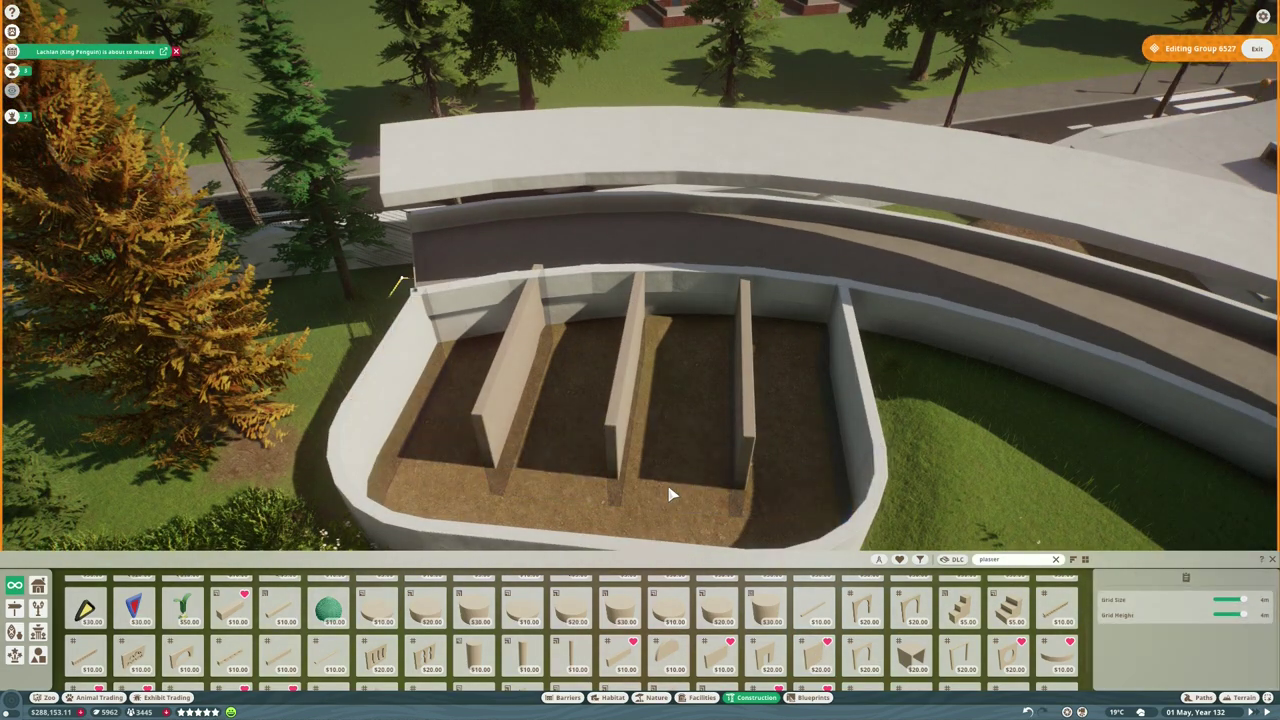
scroll(670, 494, down, 2)
scroll(650, 491, up, 3)
click(649, 491)
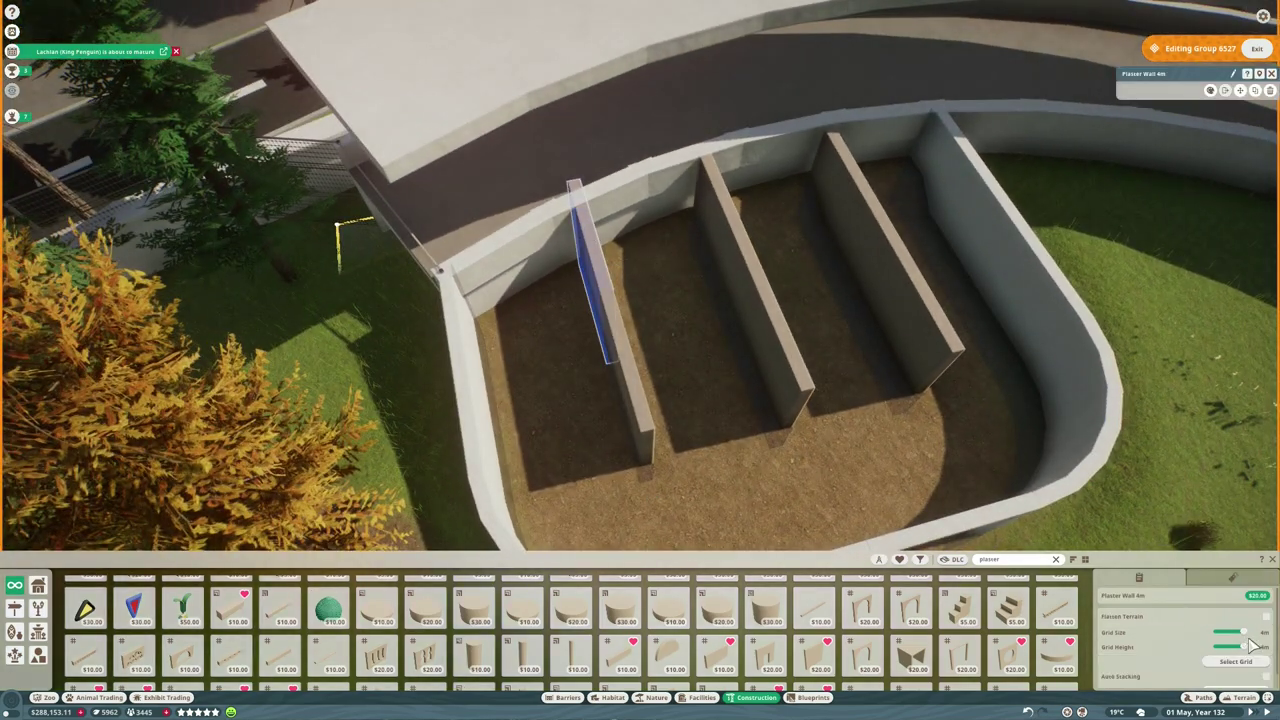
click(838, 180)
Group the walls and tint the building group dark green.
click(1226, 92)
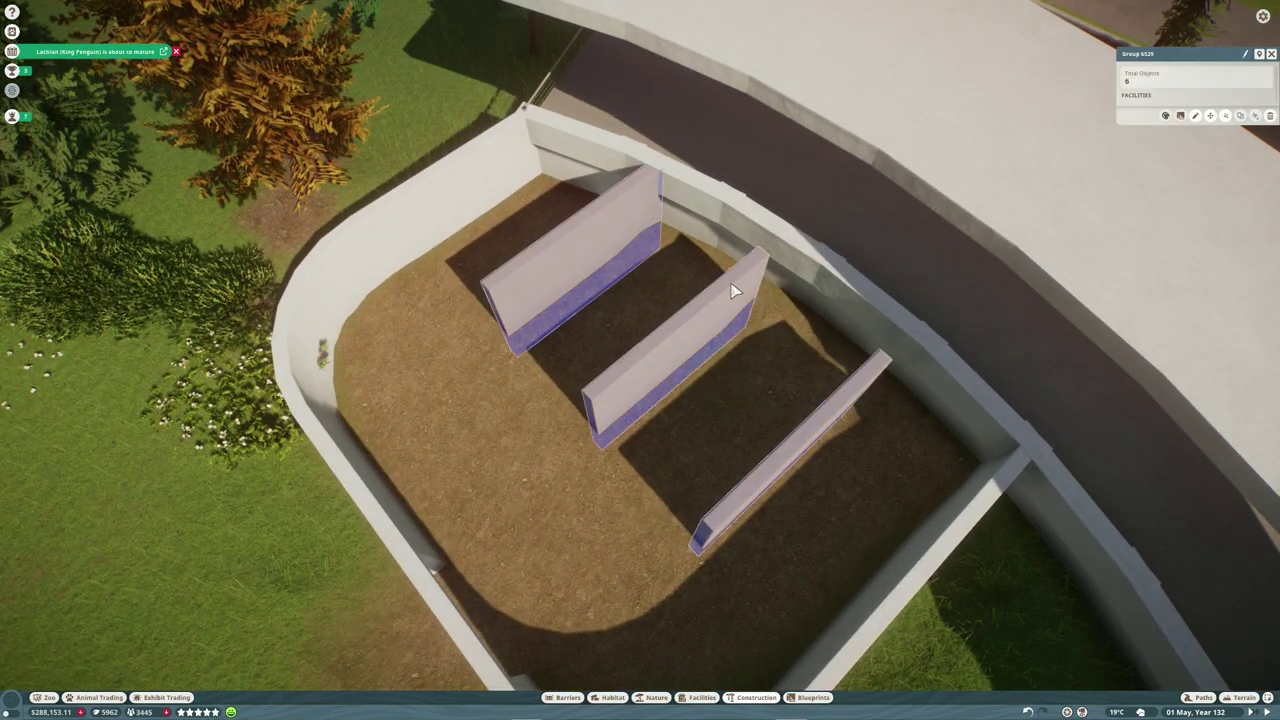
double_click(733, 290)
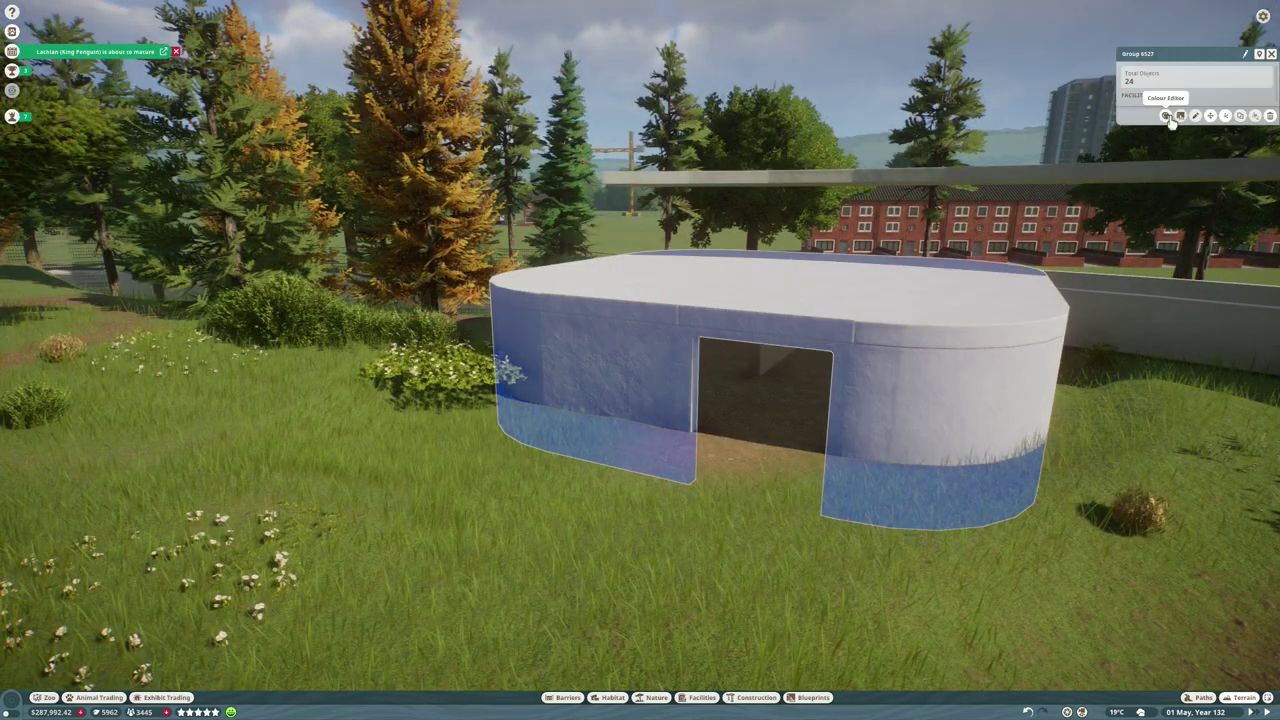
click(1141, 69)
click(1165, 120)
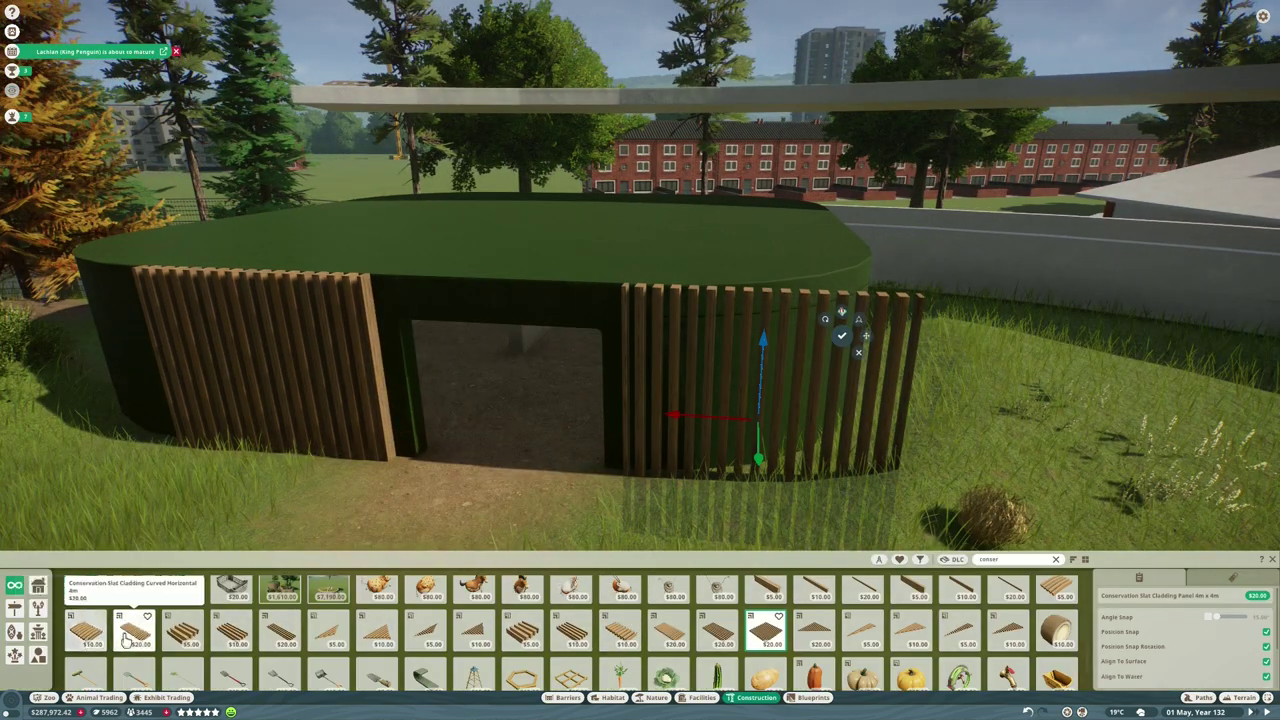
Place Conservation Slat Cladding Curved Horizontal pieces around the stable.
click(134, 630)
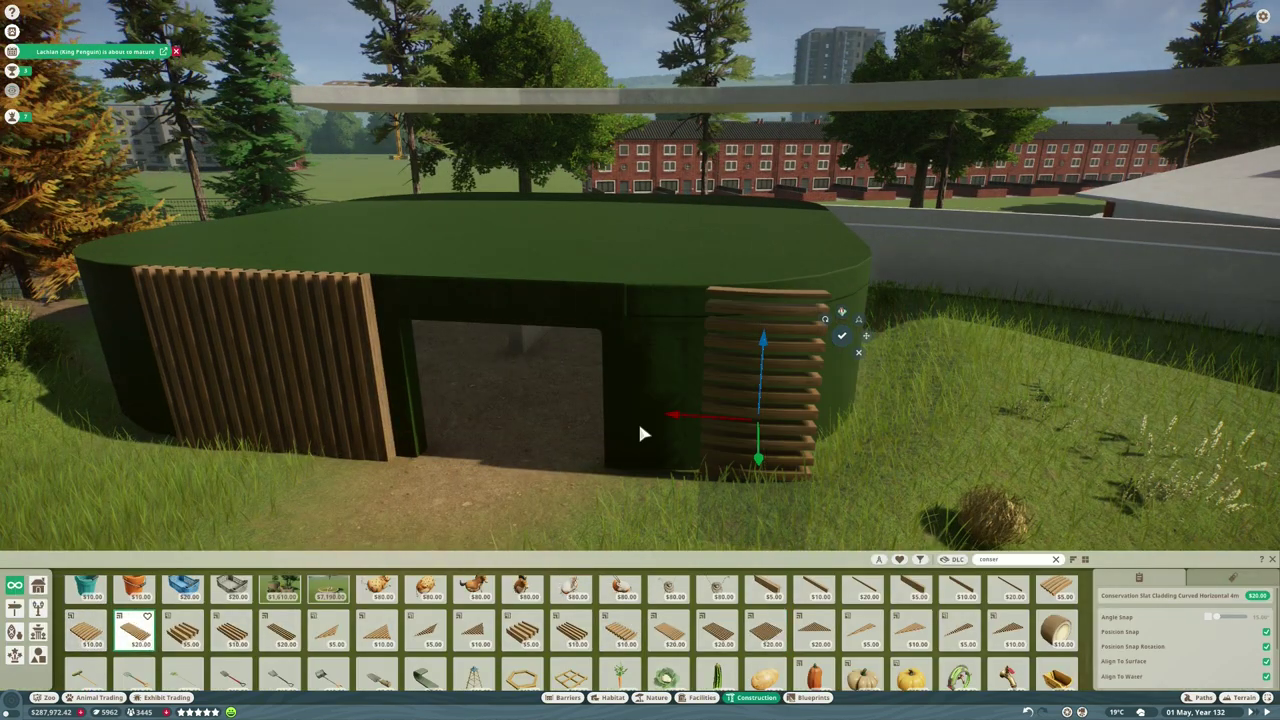
scroll(728, 439, up, 5)
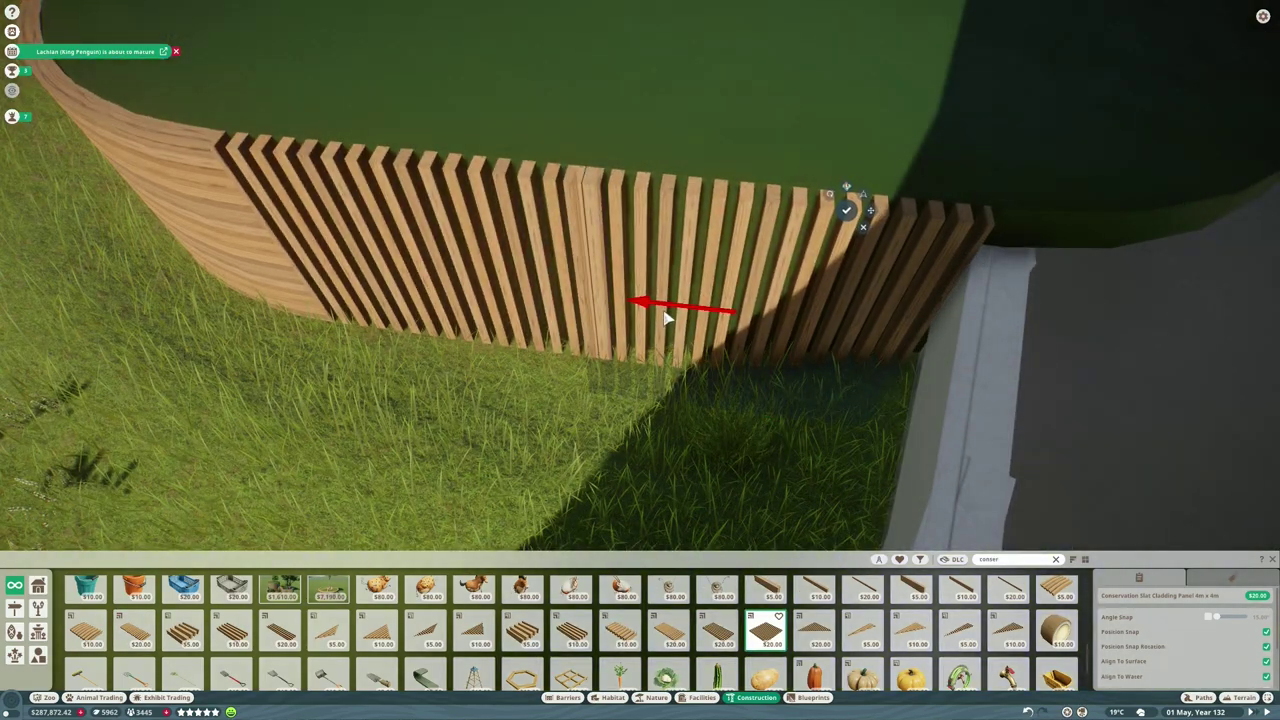
key(Escape)
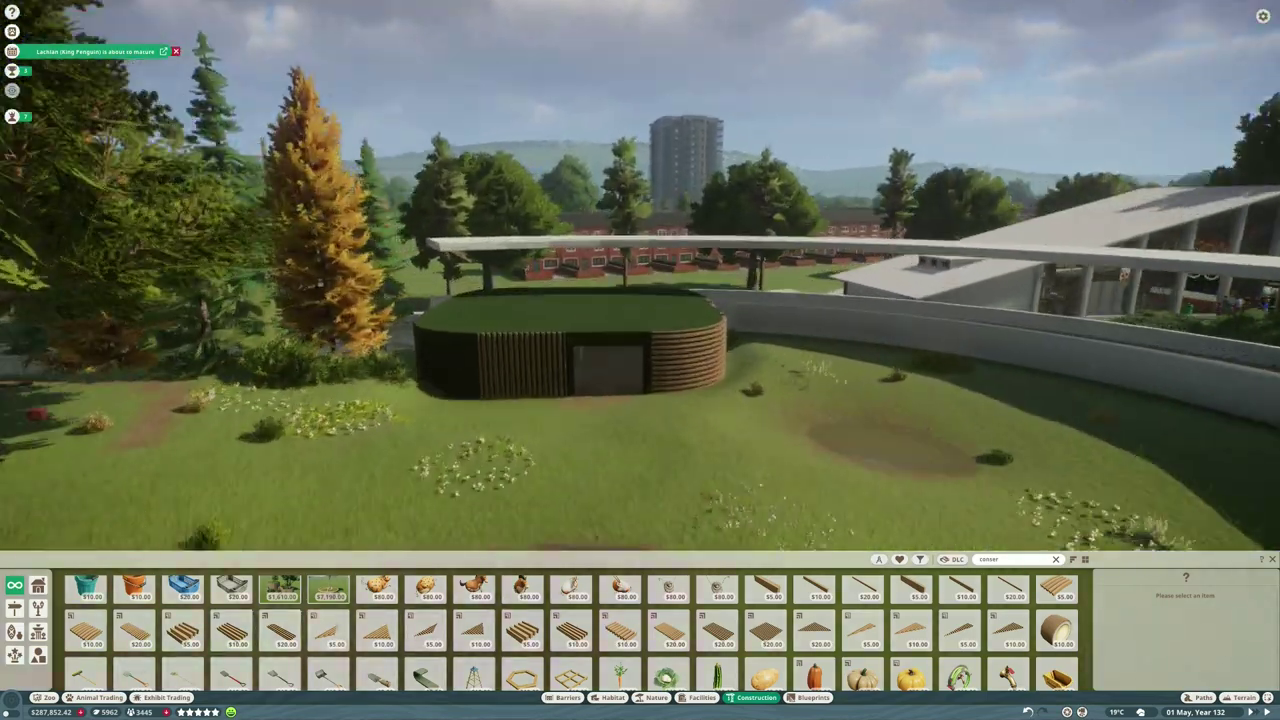
scroll(634, 374, up, 5)
Align the slat cladding pieces snugly against the curved stable walls.
click(663, 290)
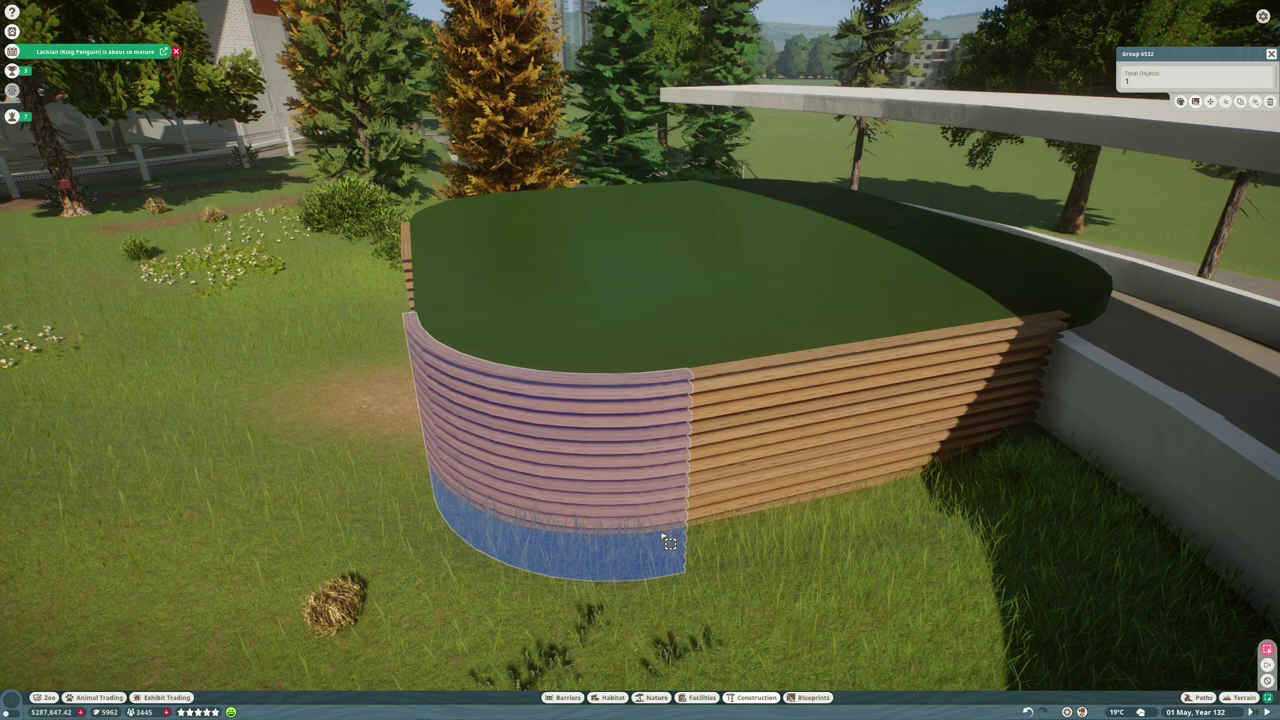
click(340, 355)
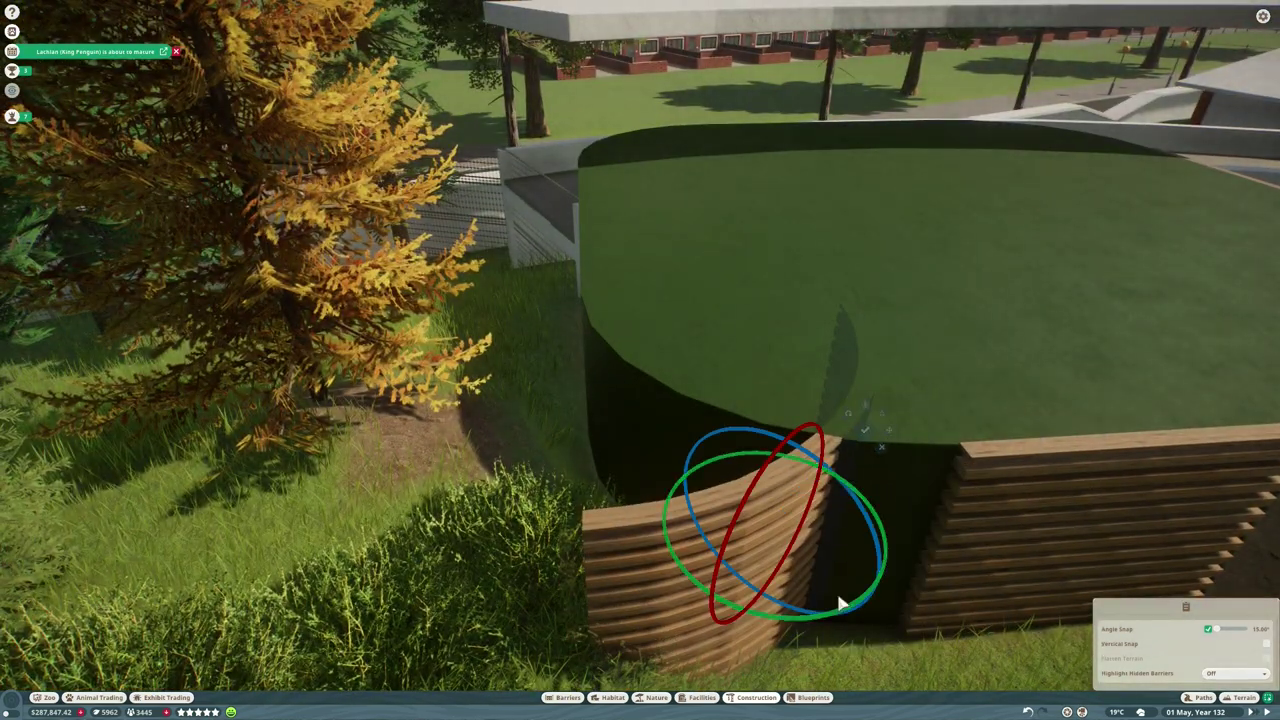
drag(757, 529, 770, 560)
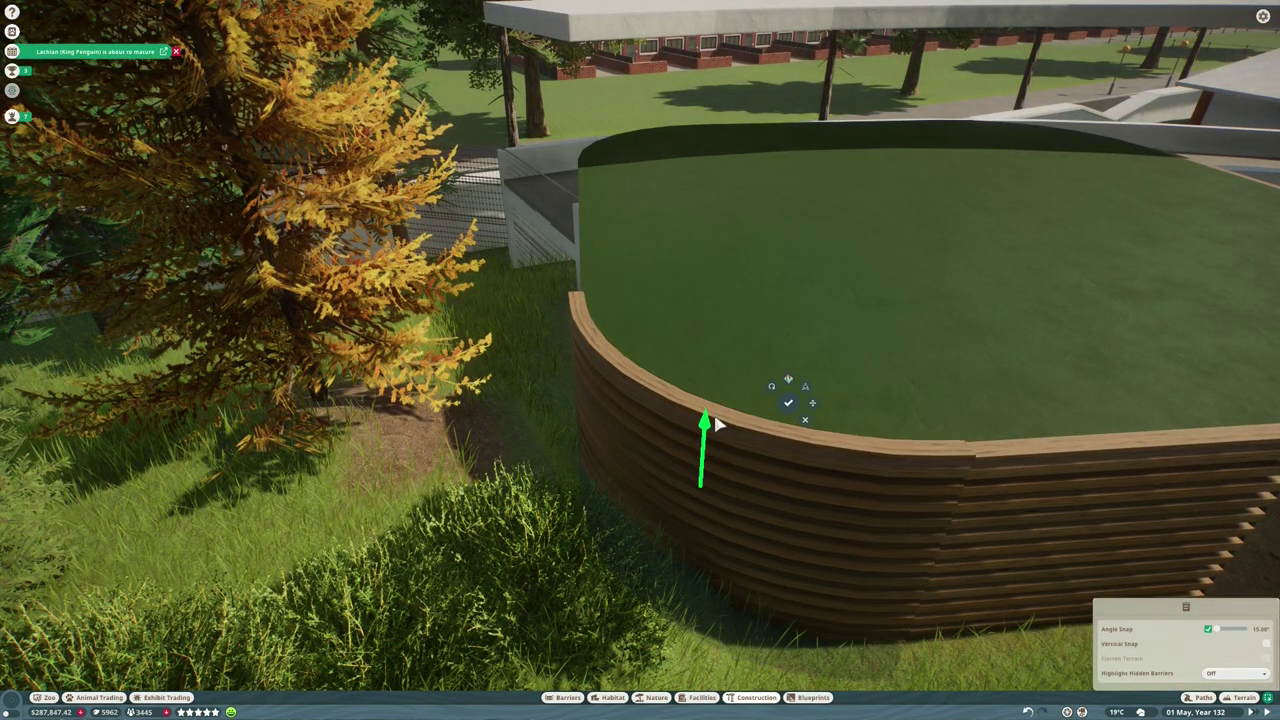
scroll(713, 425, up, 5)
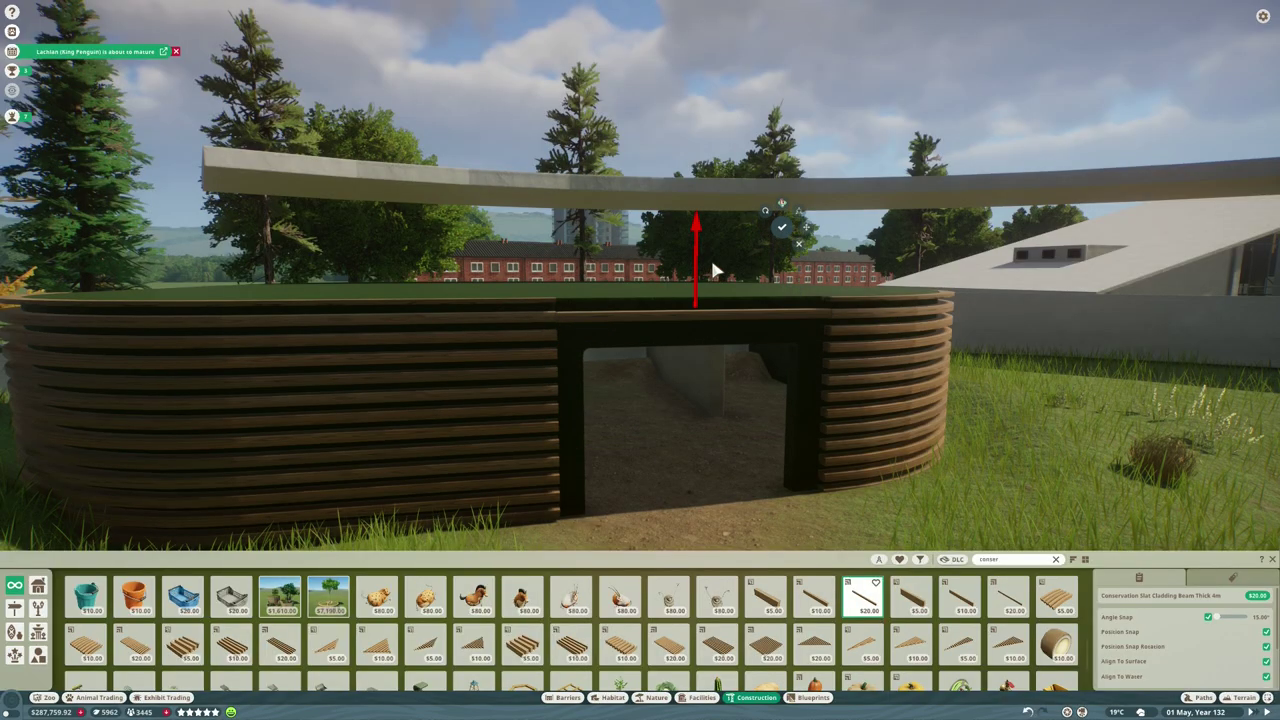
scroll(712, 270, up, 3)
key(e)
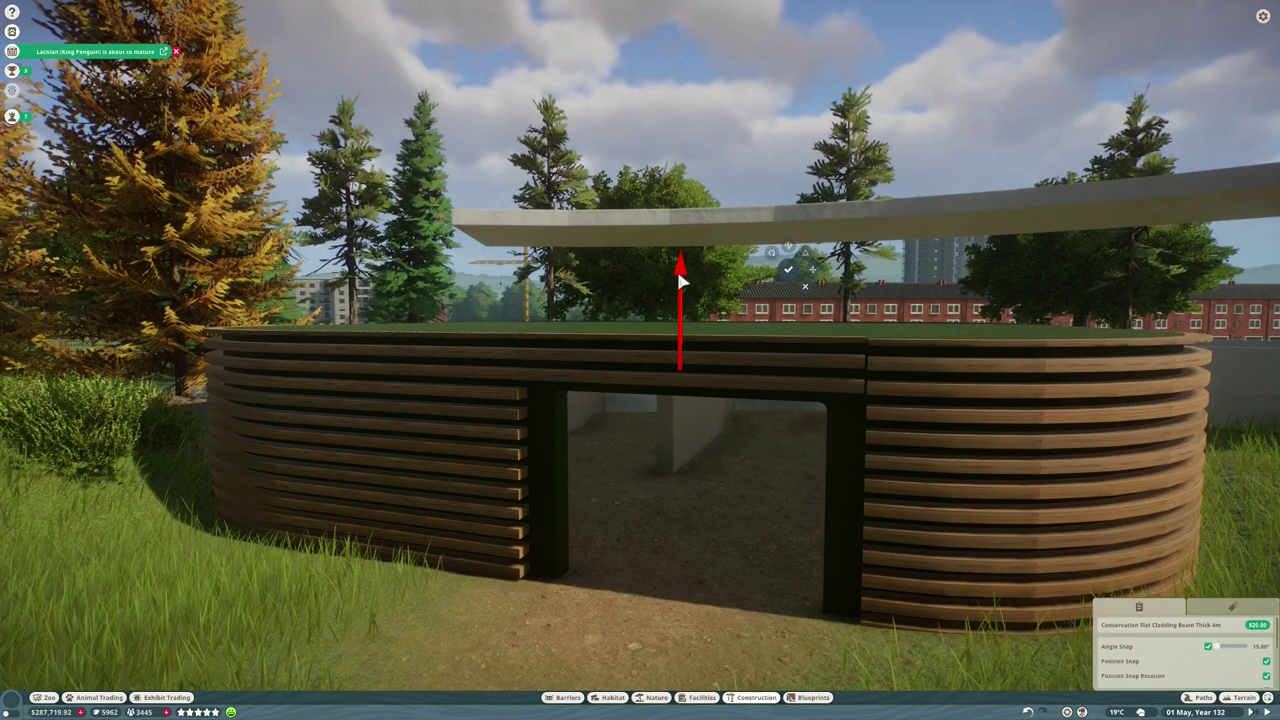
key(Escape)
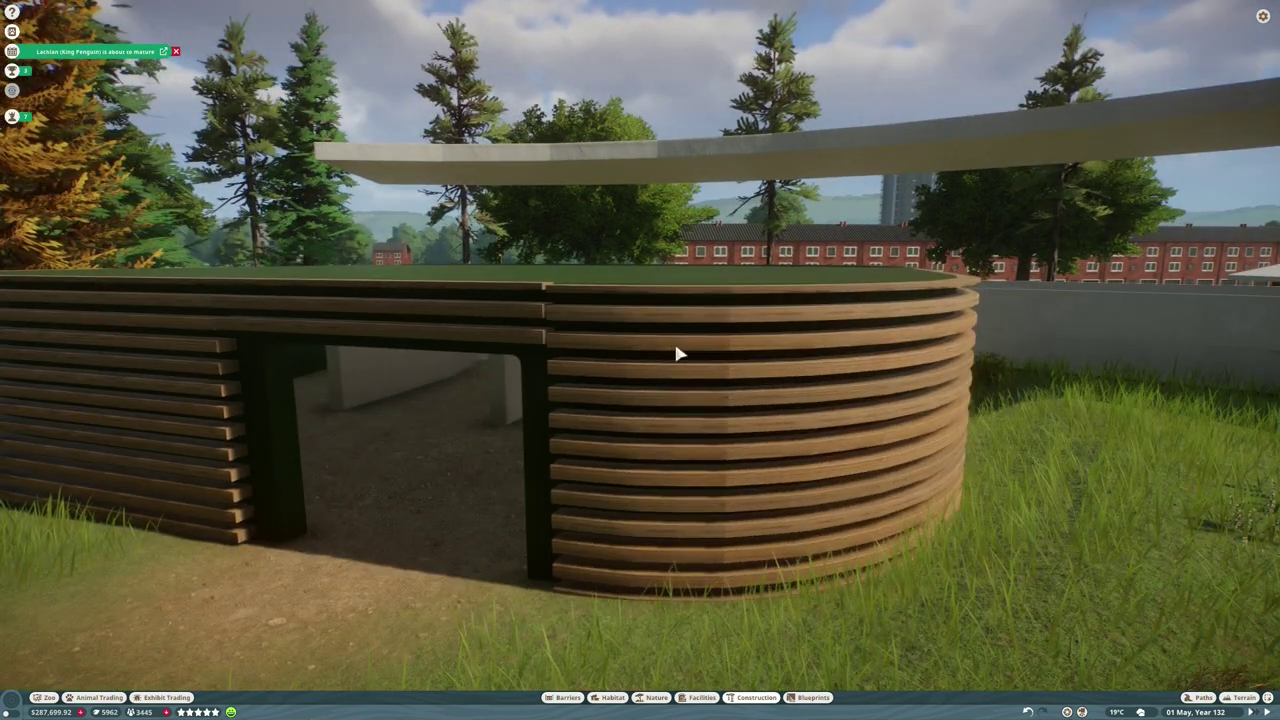
click(677, 351)
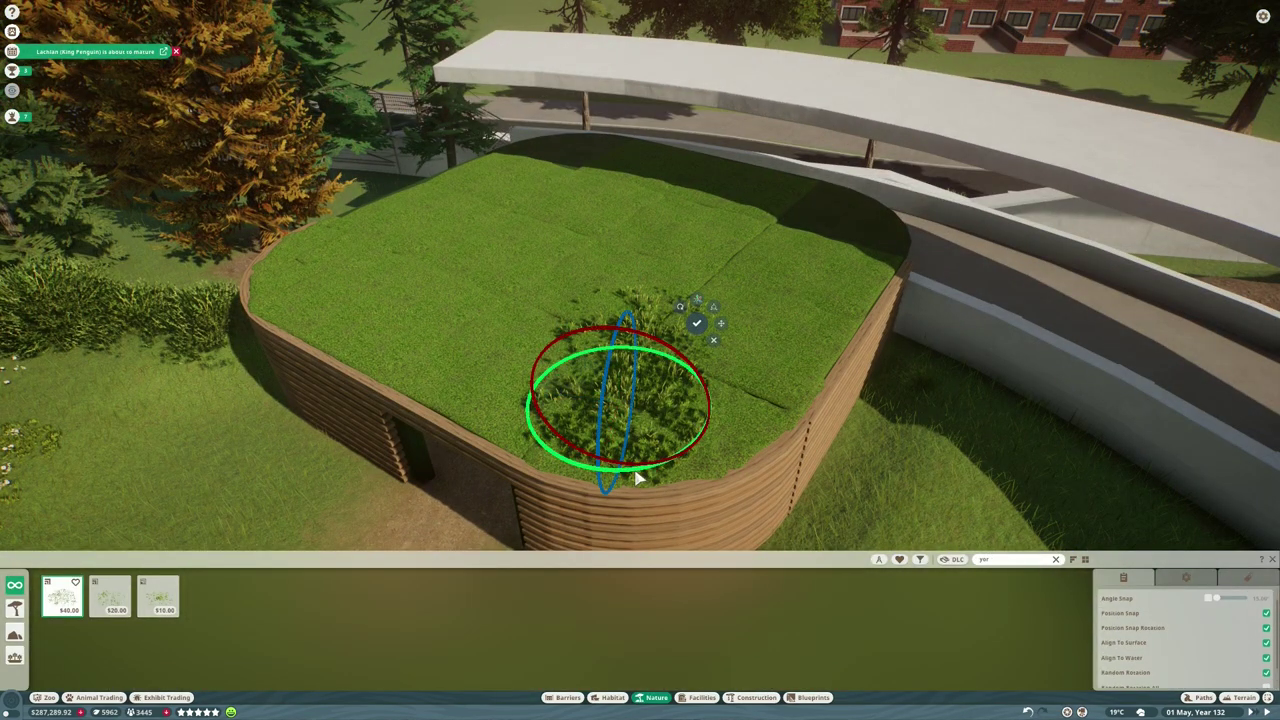
Nudge a grass clump across the stable roof and plant another on the roof edge.
drag(636, 478, 652, 488)
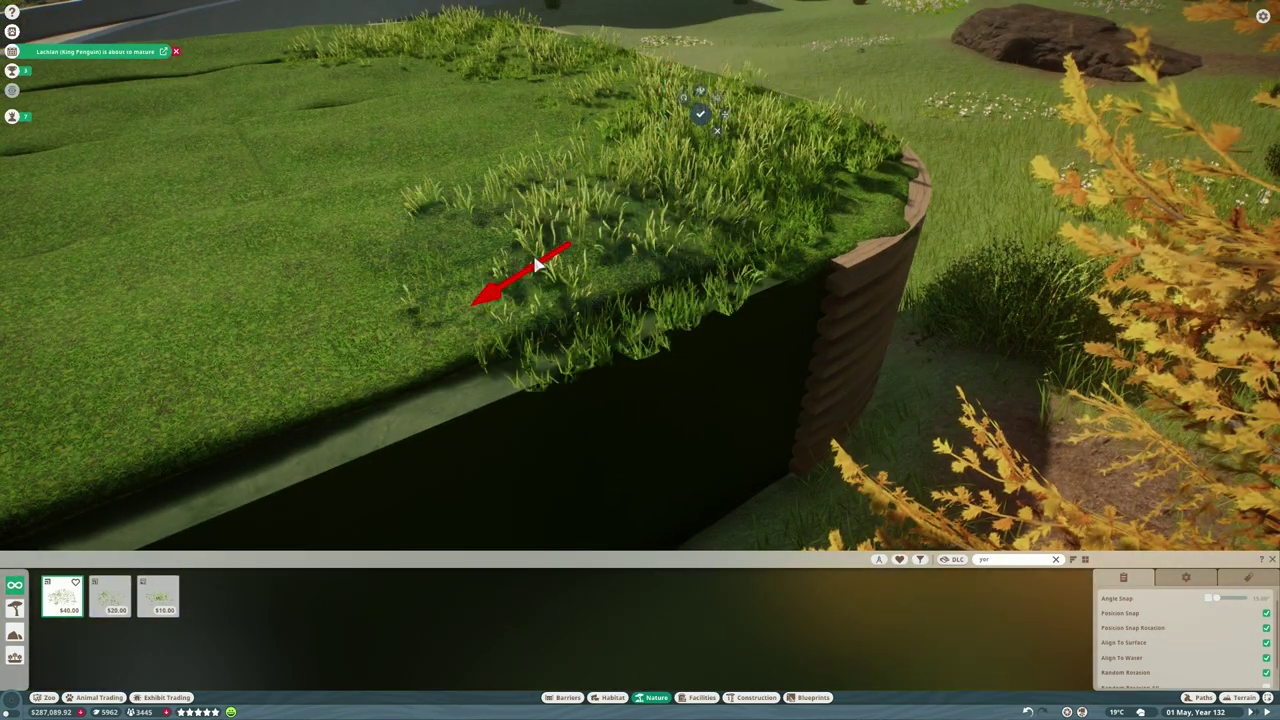
click(543, 260)
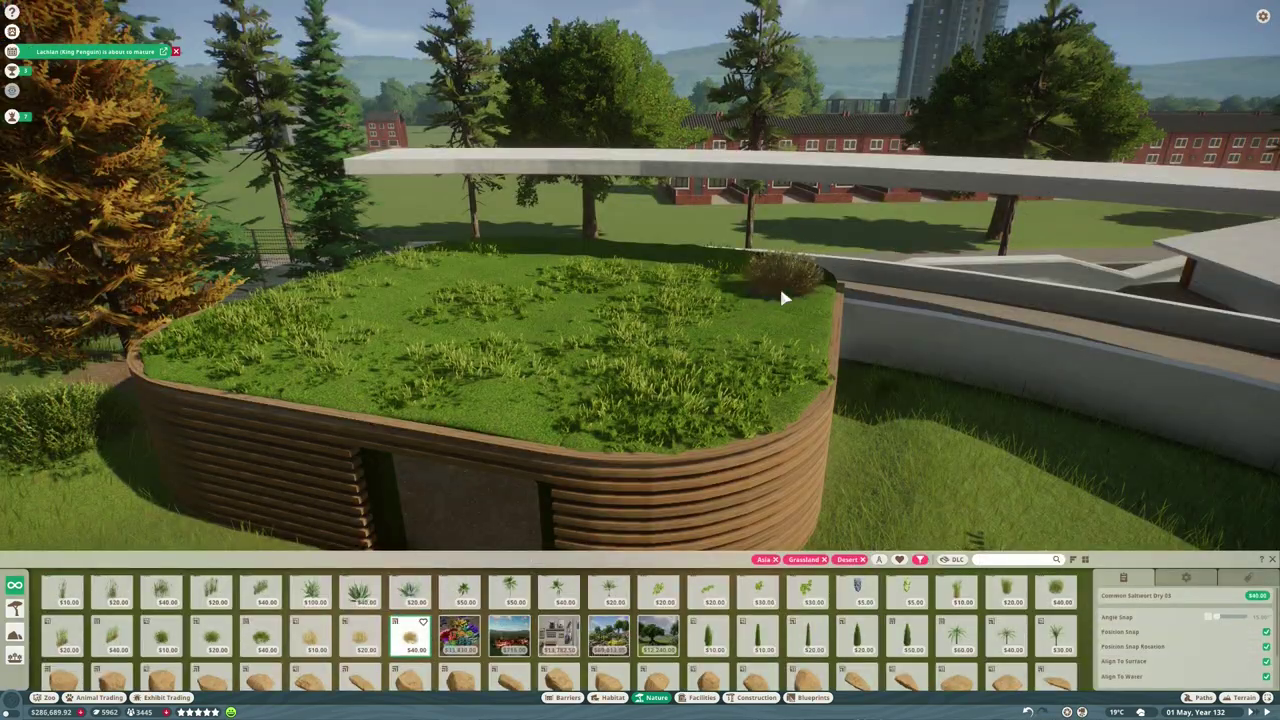
scroll(784, 297, up, 5)
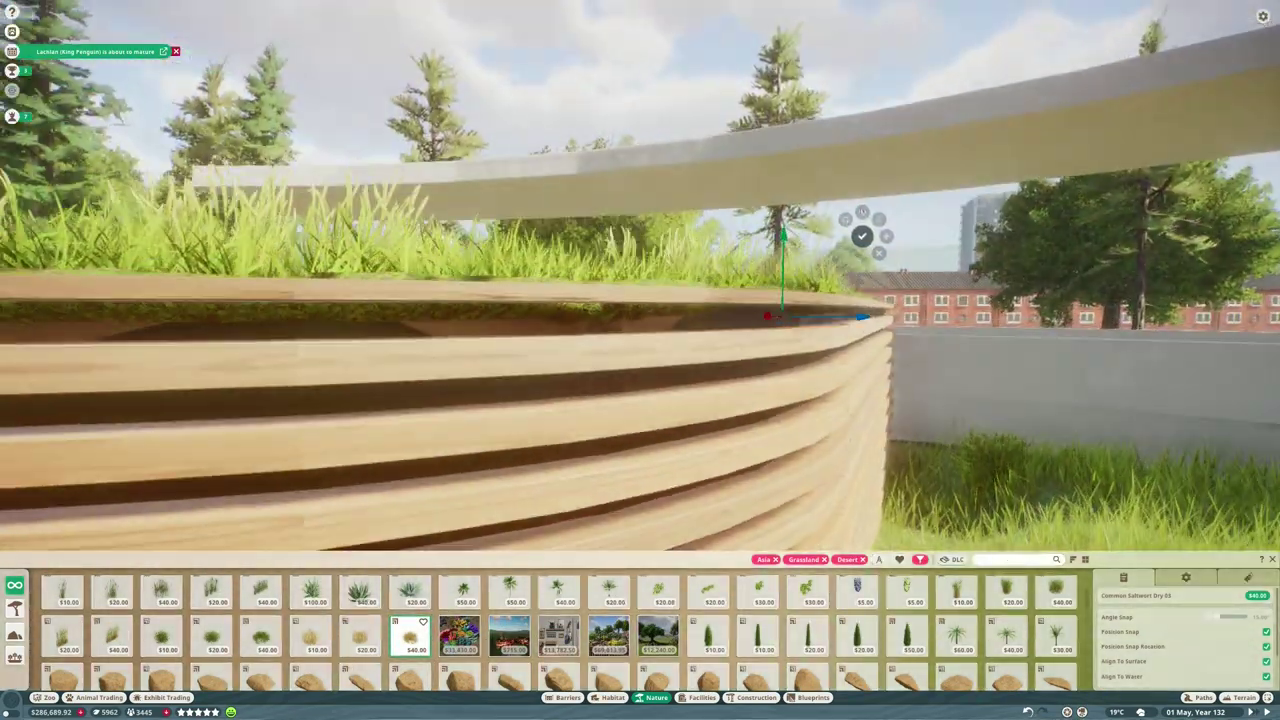
scroll(708, 428, down, 5)
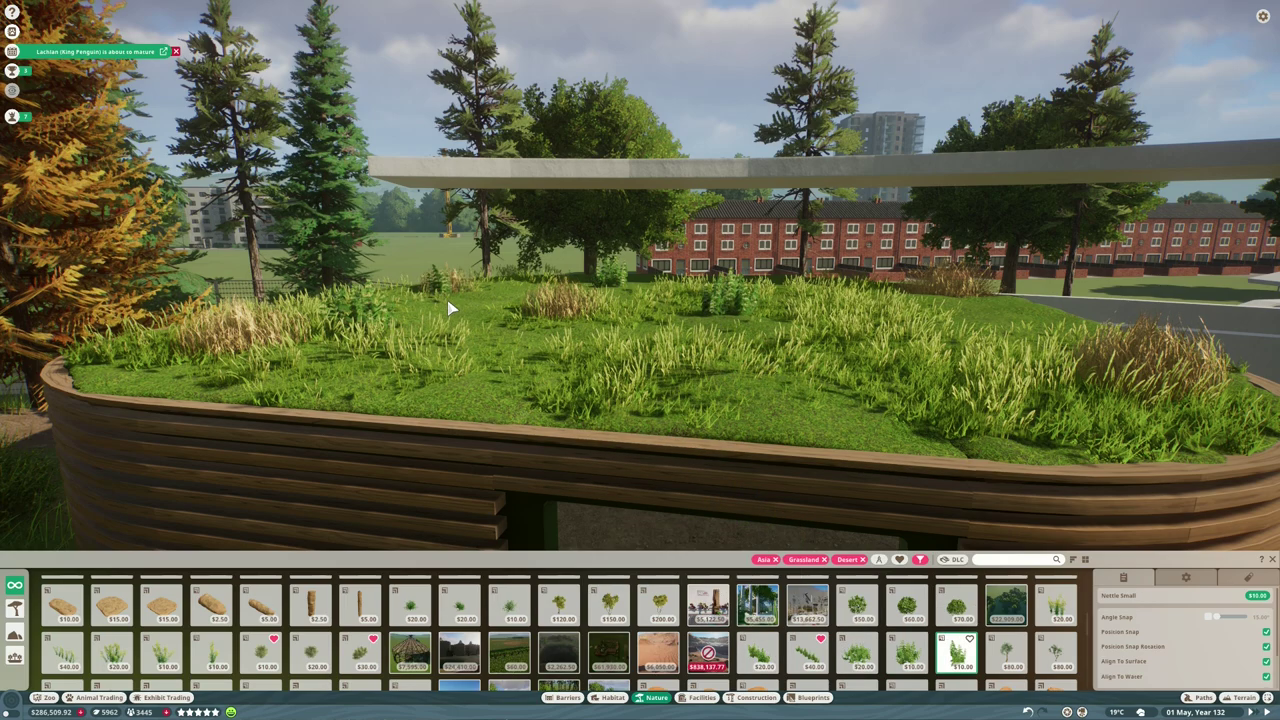
scroll(400, 620, down, 1)
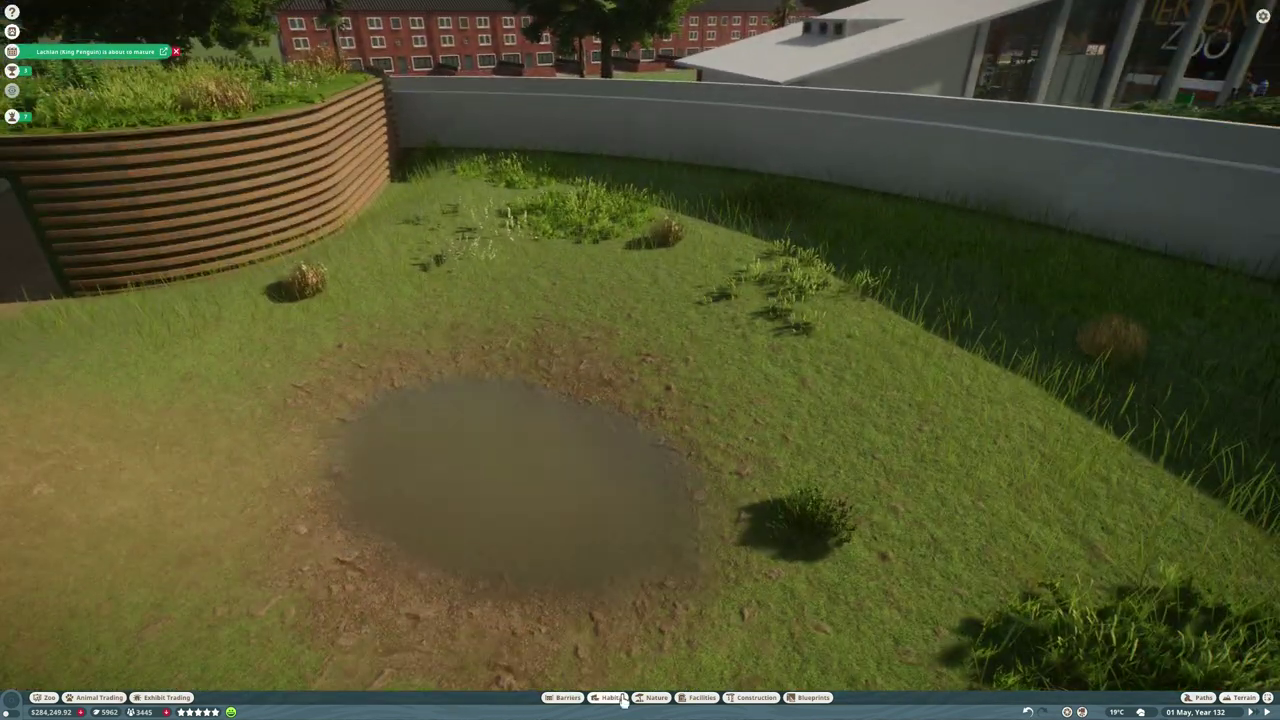
Place a Desert Rock 17 boulder beside the paddock puddle.
click(655, 697)
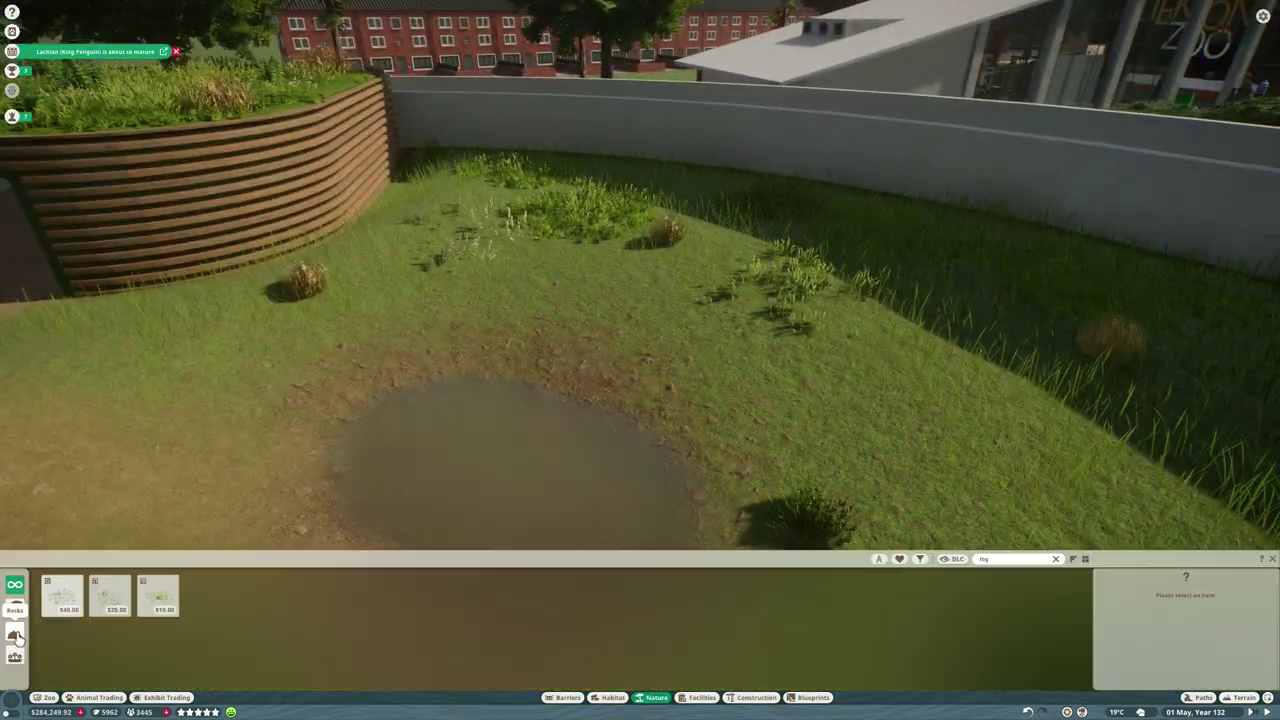
click(808, 594)
drag(543, 351, 560, 360)
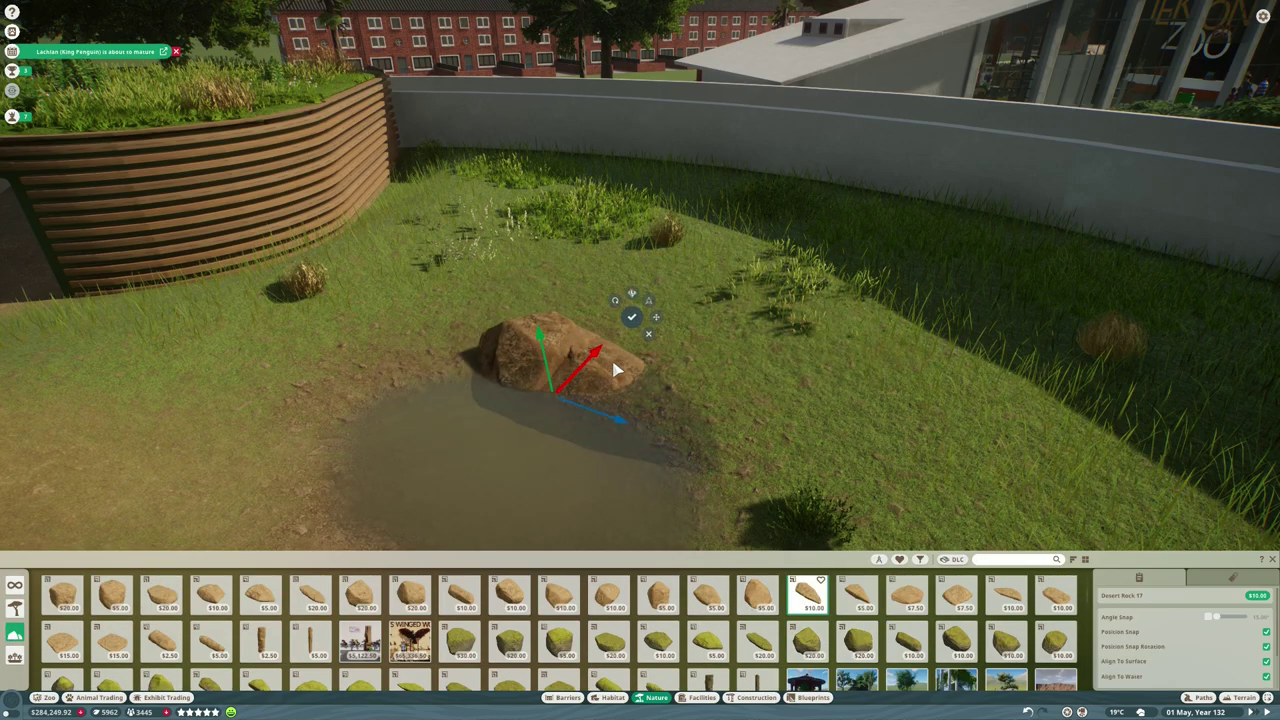
scroll(717, 380, down, 5)
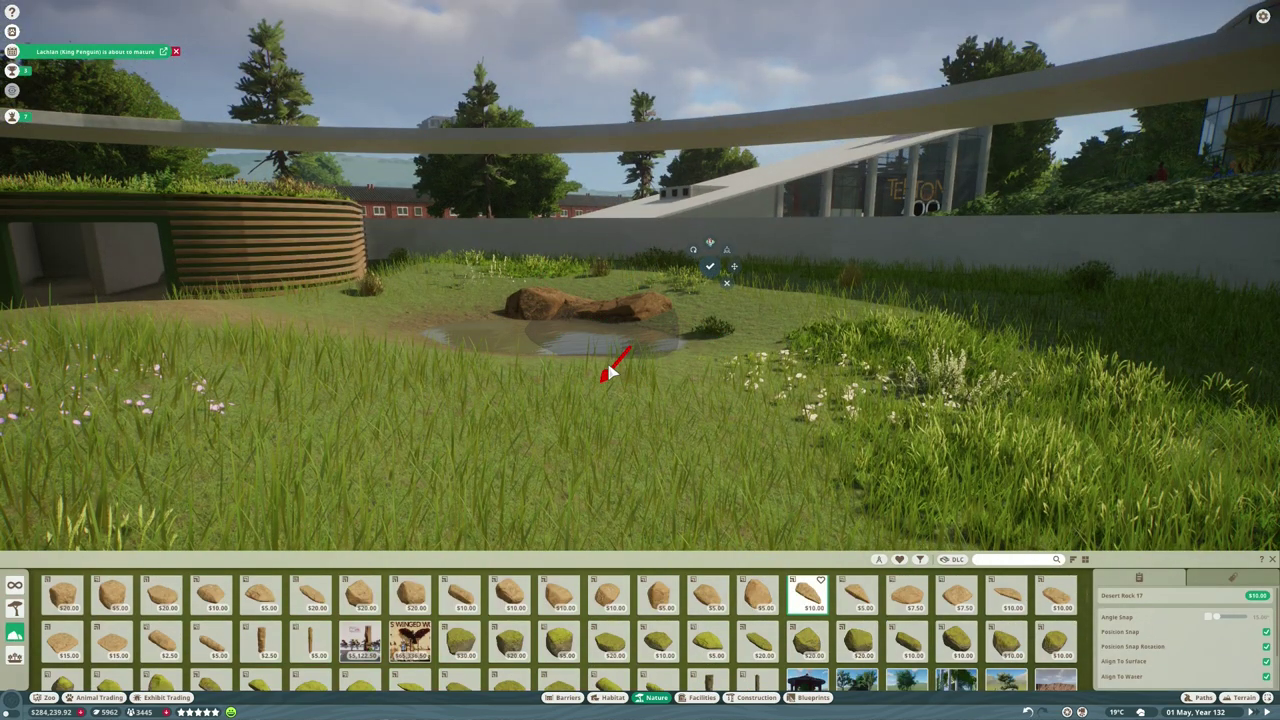
click(613, 296)
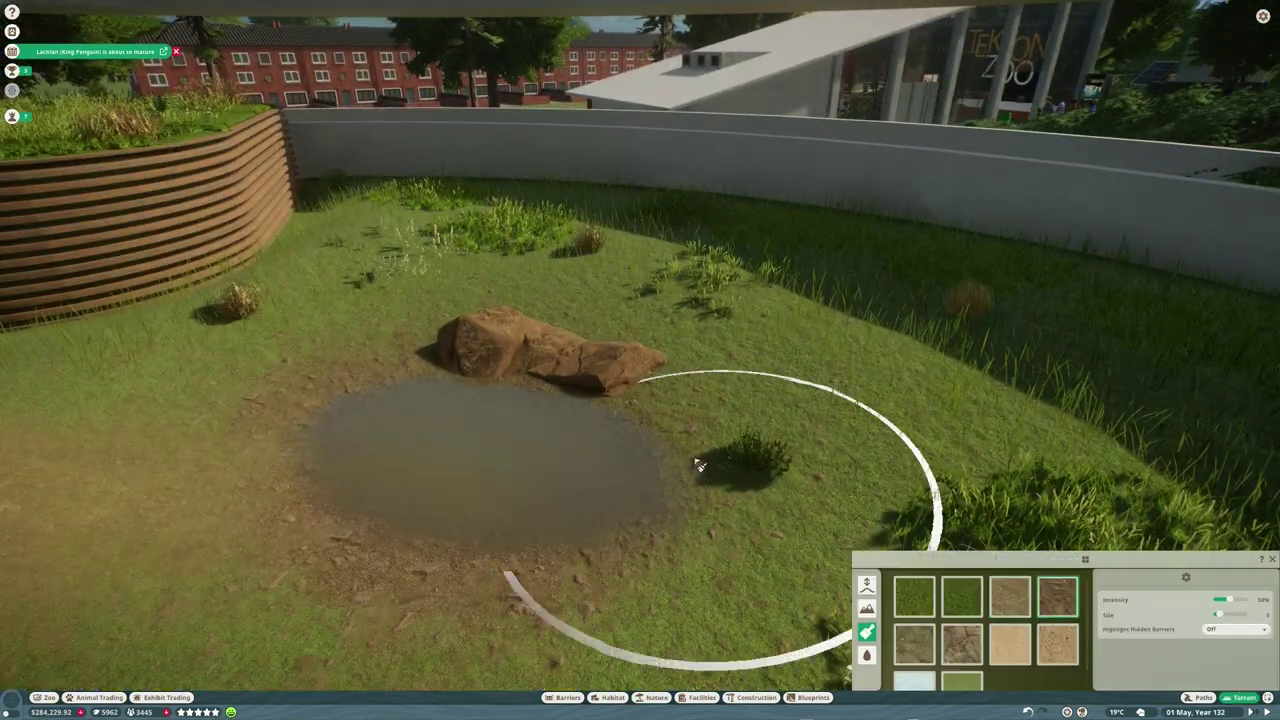
Paint bare earth around the new rock with the terrain brush.
scroll(697, 465, down, 3)
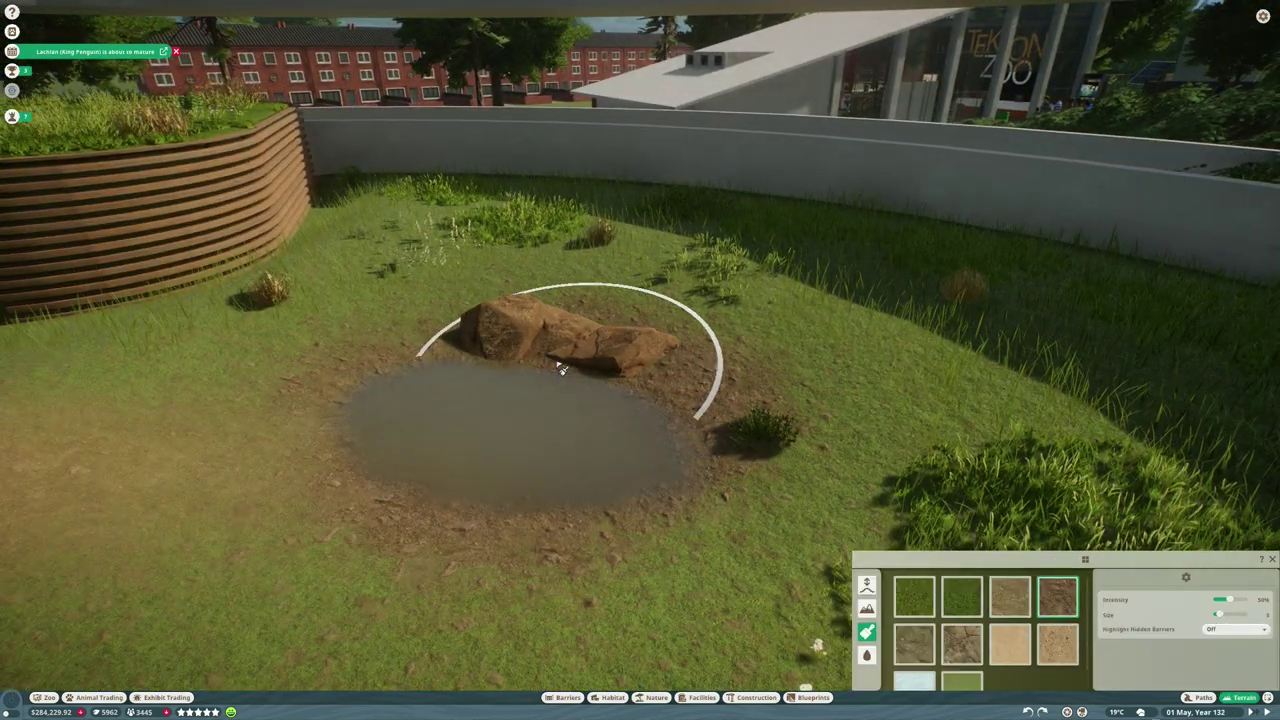
key(a)
scroll(471, 371, up, 3)
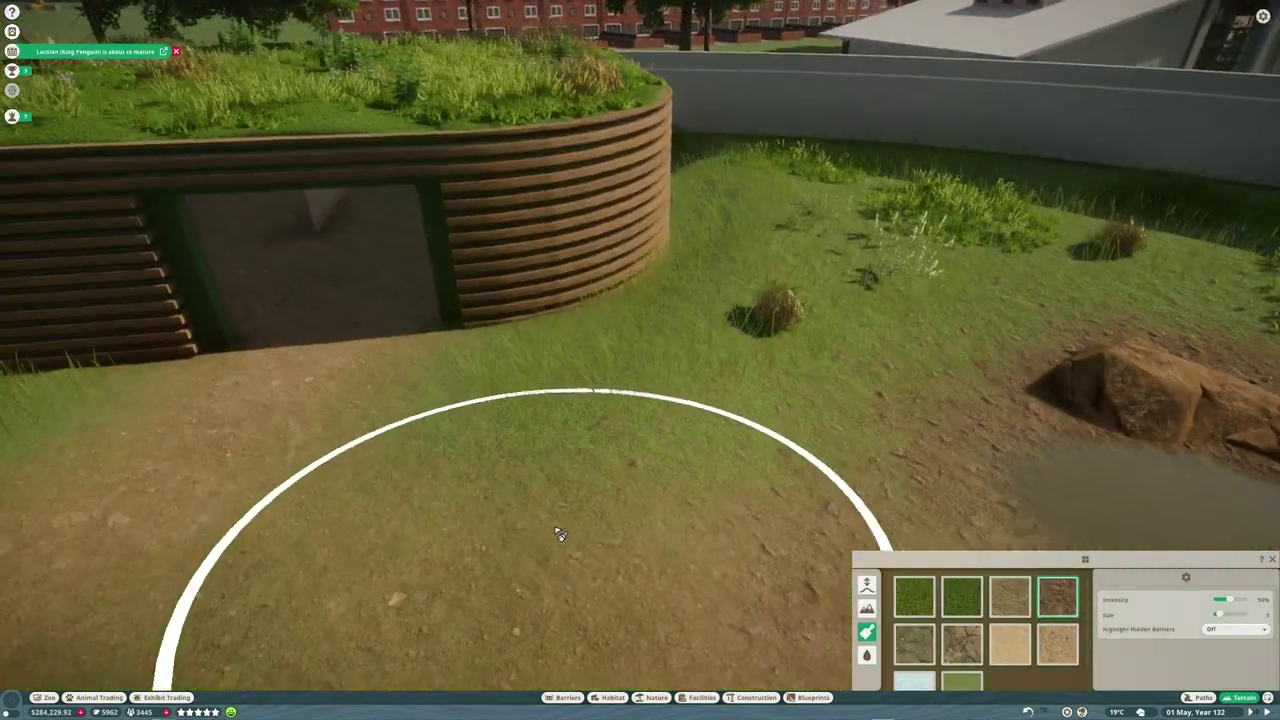
scroll(560, 535, down, 3)
key(a)
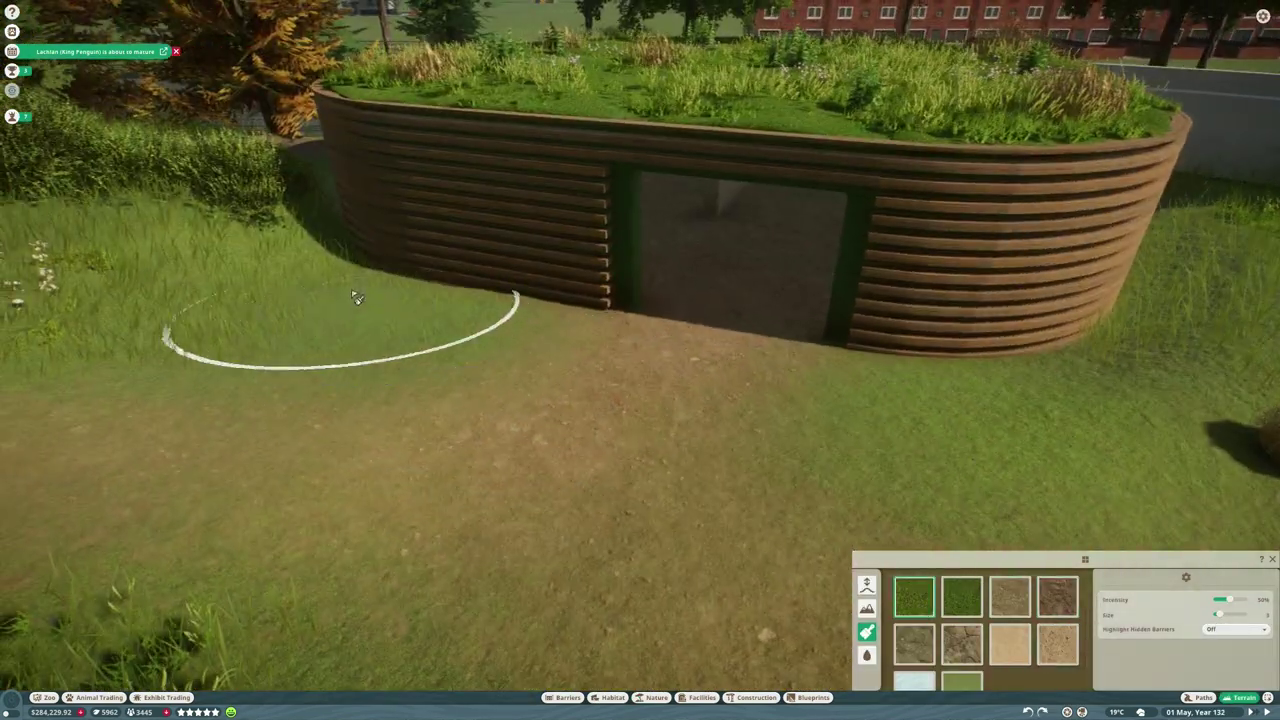
click(962, 598)
scroll(472, 289, up, 3)
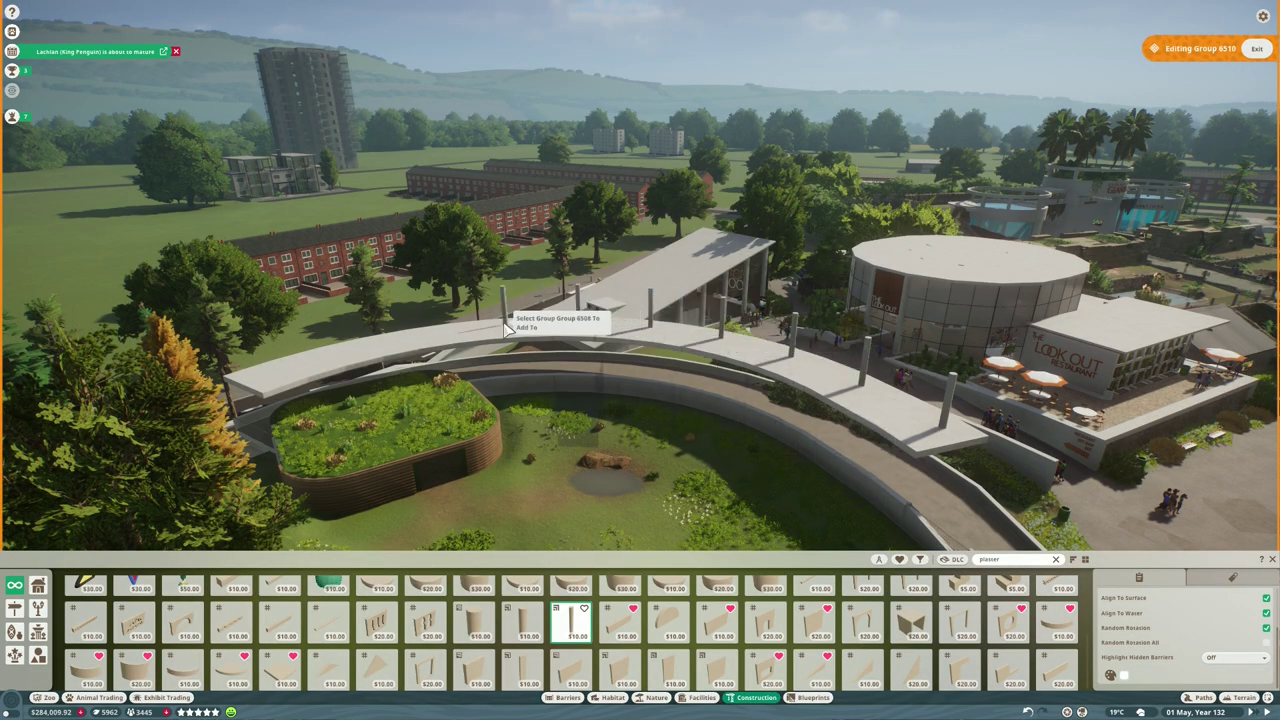
Leave the canopy pillar group and place a North African Plaster Brick 01 on the paddock wall.
key(Escape)
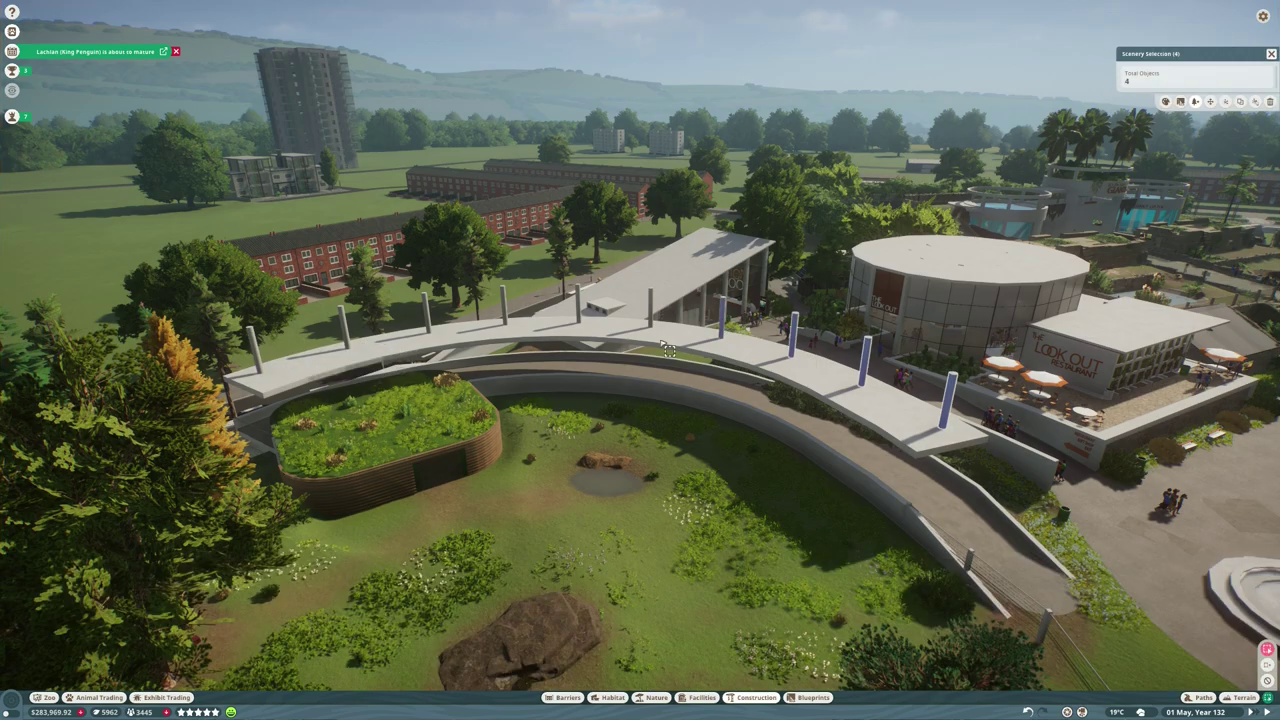
click(587, 300)
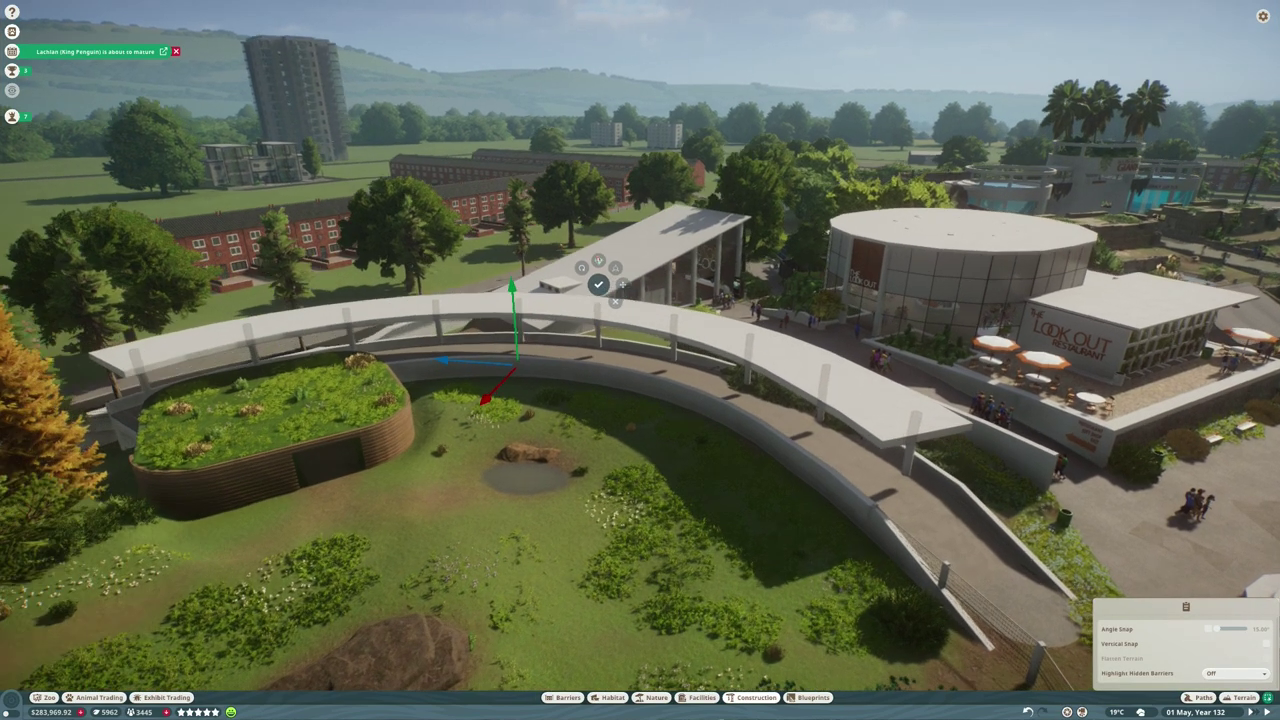
scroll(574, 277, up, 10)
key(Escape)
ctrl+click(883, 300)
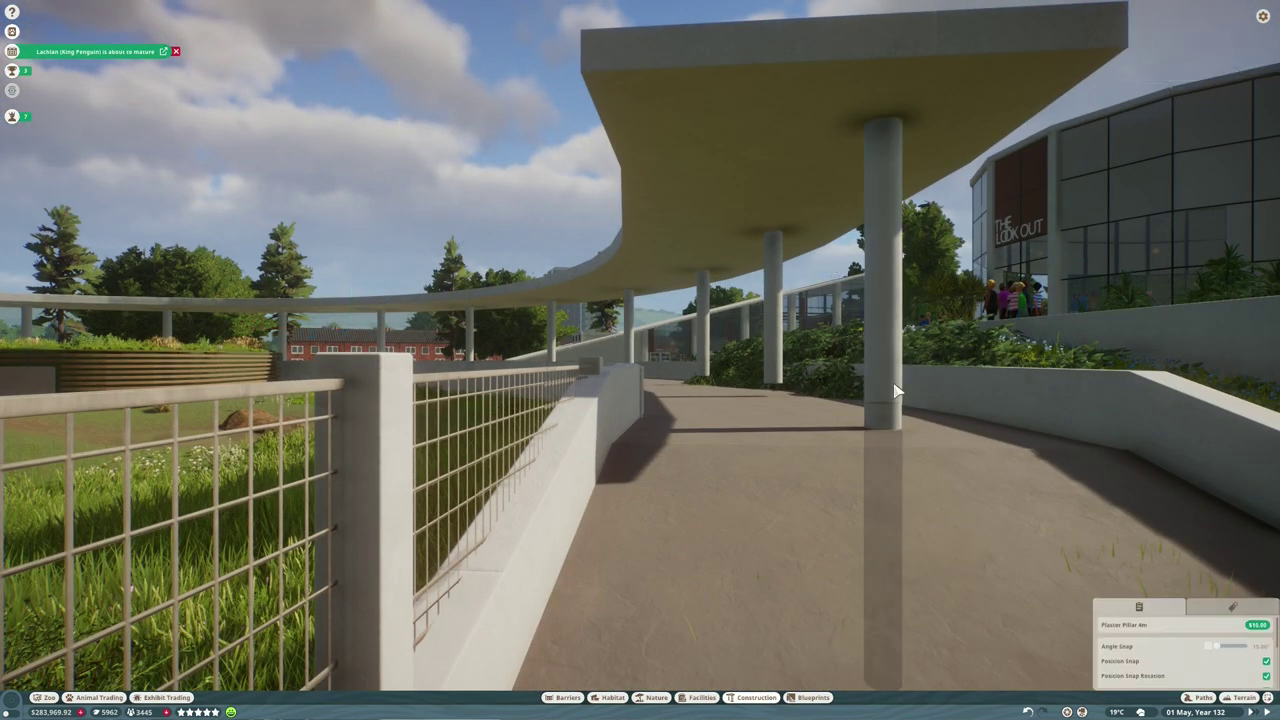
scroll(697, 393, down, 3)
scroll(577, 265, up, 5)
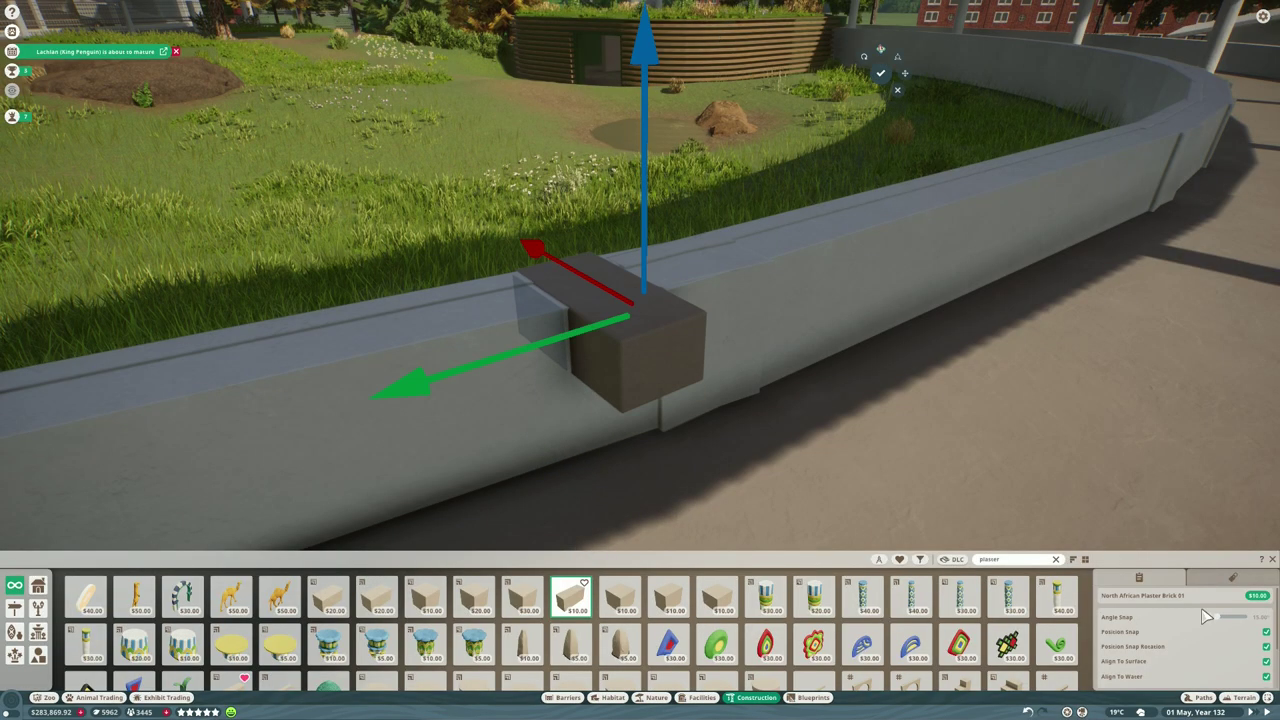
drag(880, 330, 857, 377)
scroll(857, 377, up, 3)
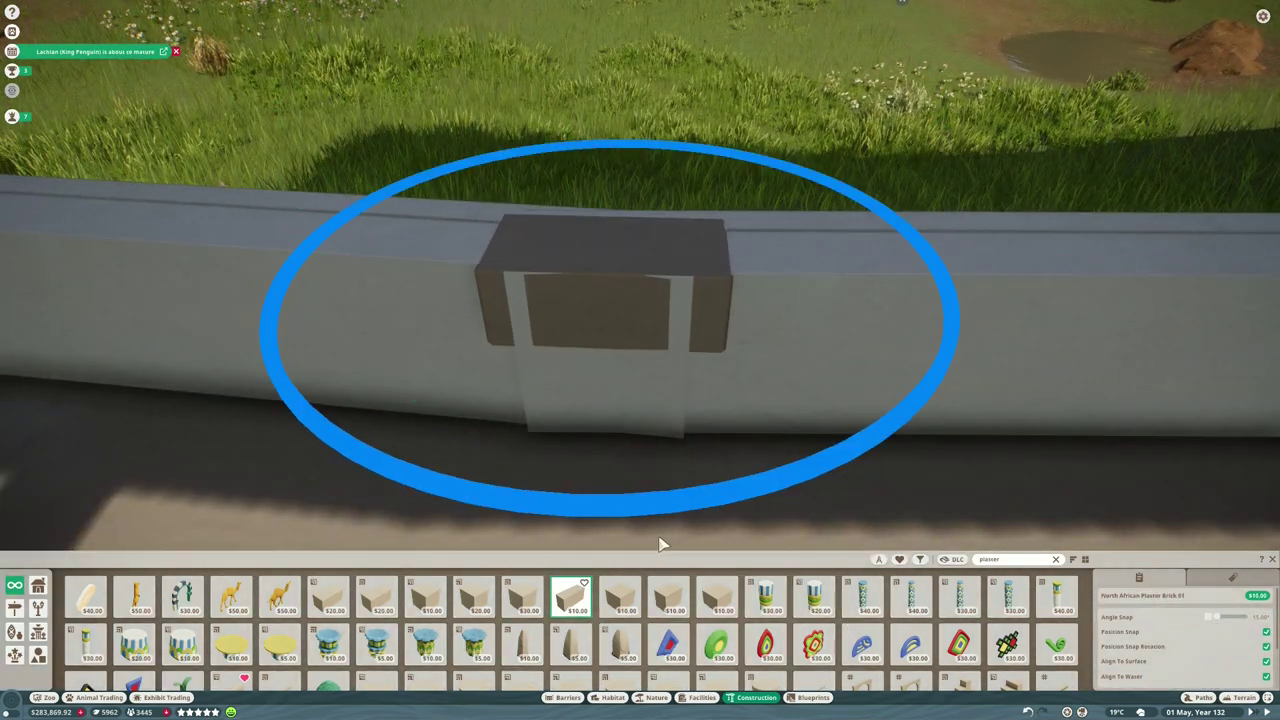
key(e)
scroll(876, 172, down, 5)
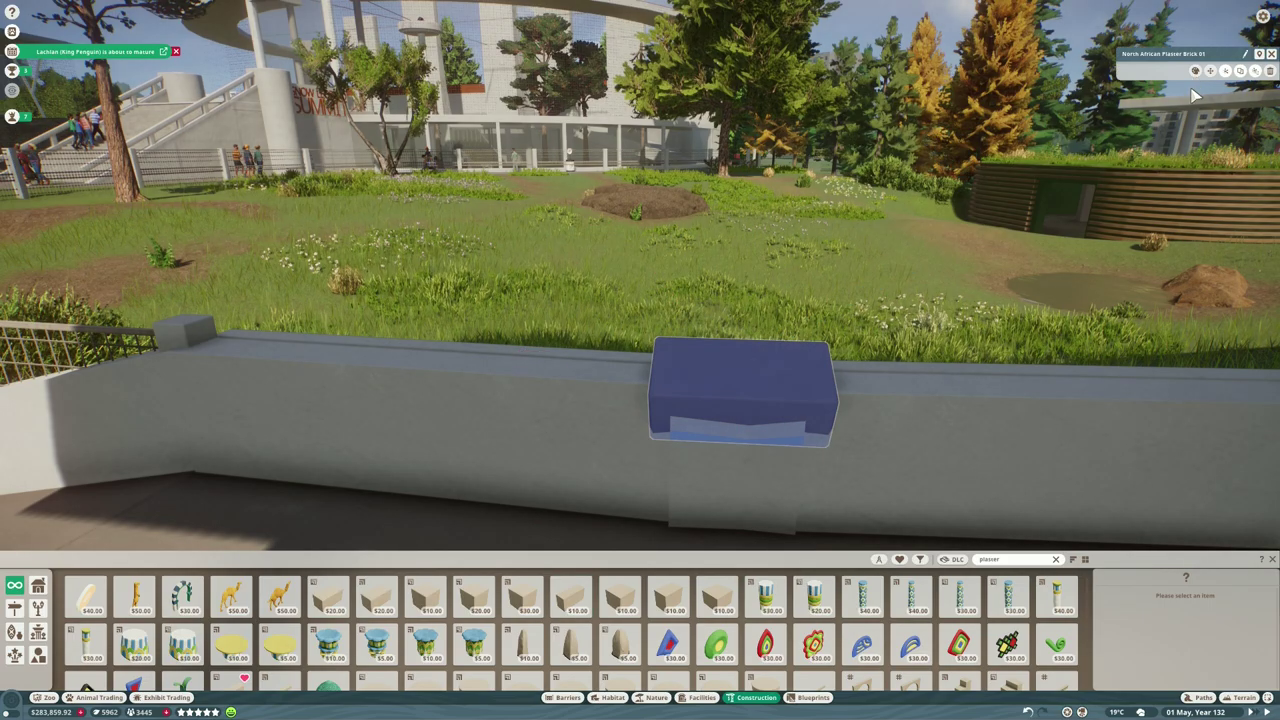
Colour the plaster brick white.
click(743, 386)
click(1133, 201)
key(Escape)
Rotate the brick upright against the wall with the gizmo and start moving it into place.
click(749, 511)
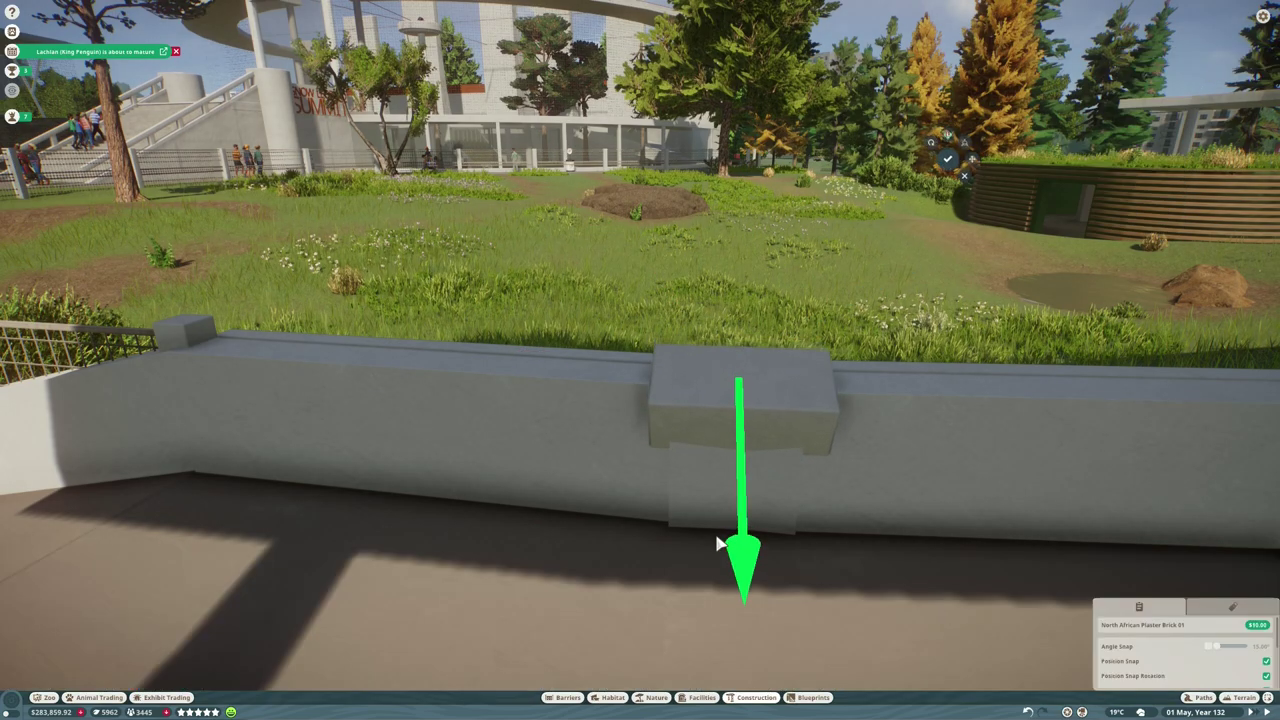
key(e)
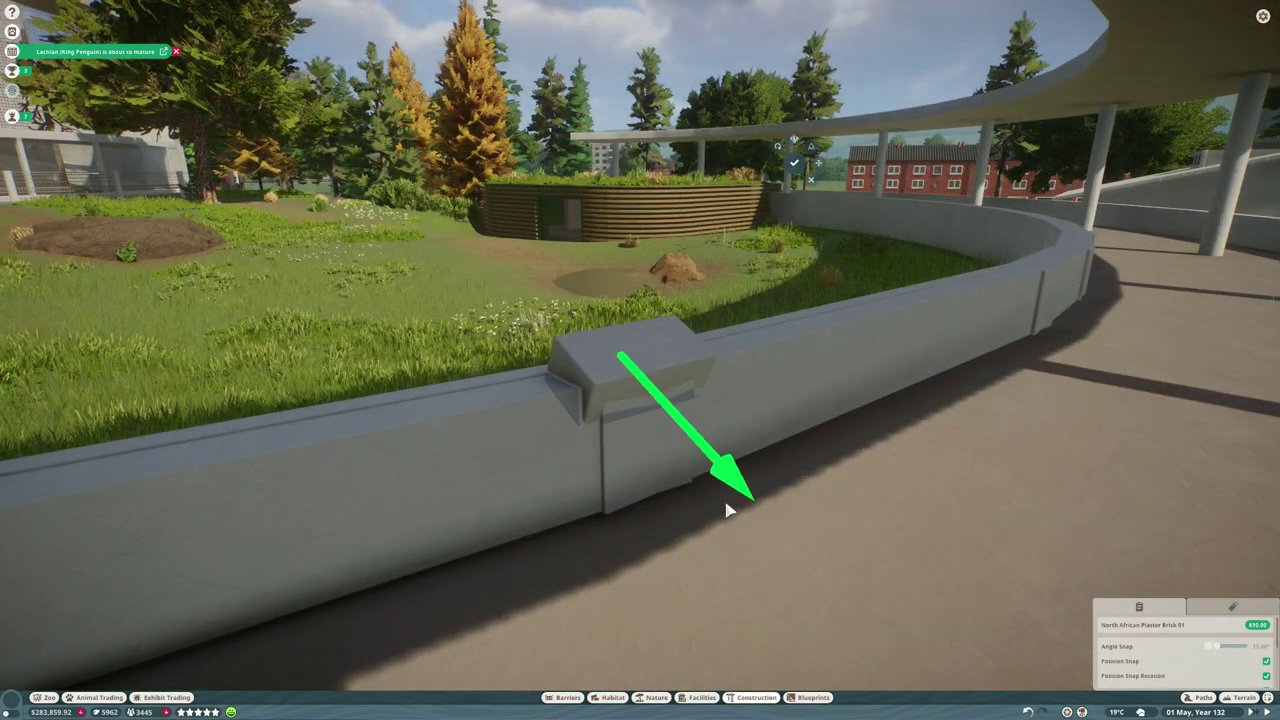
key(r)
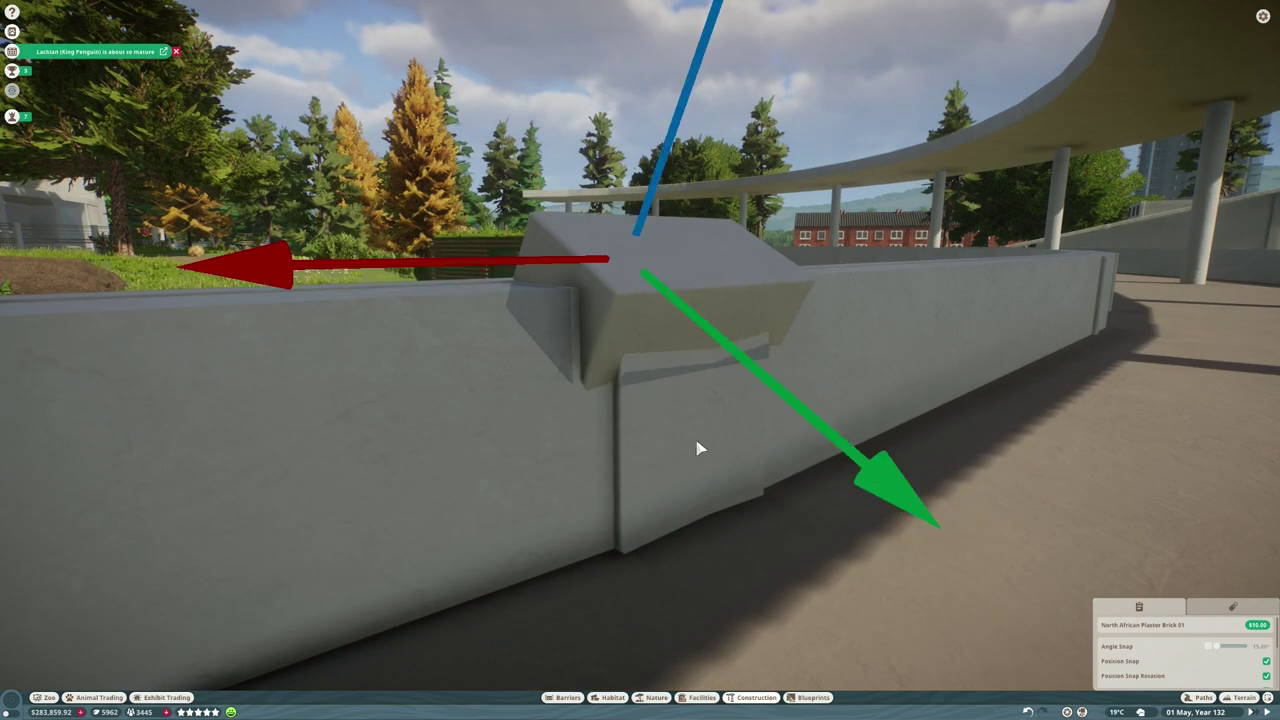
click(716, 452)
click(716, 452)
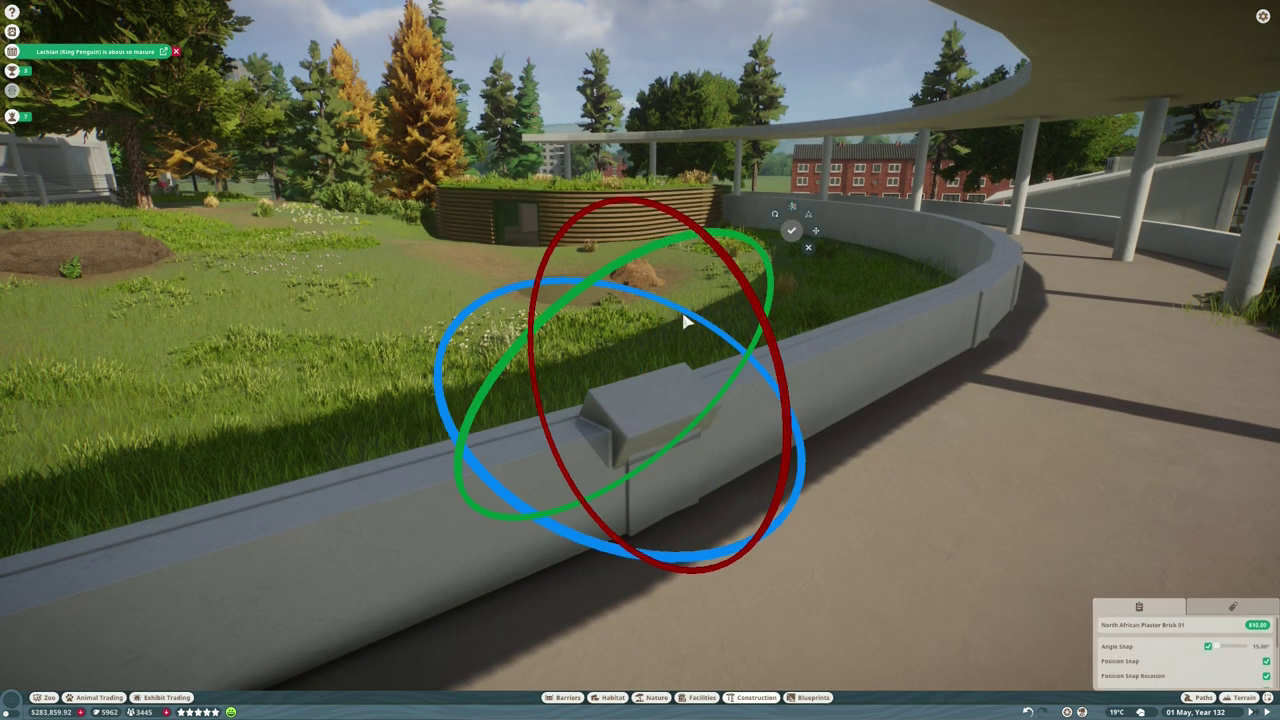
drag(717, 250, 750, 440)
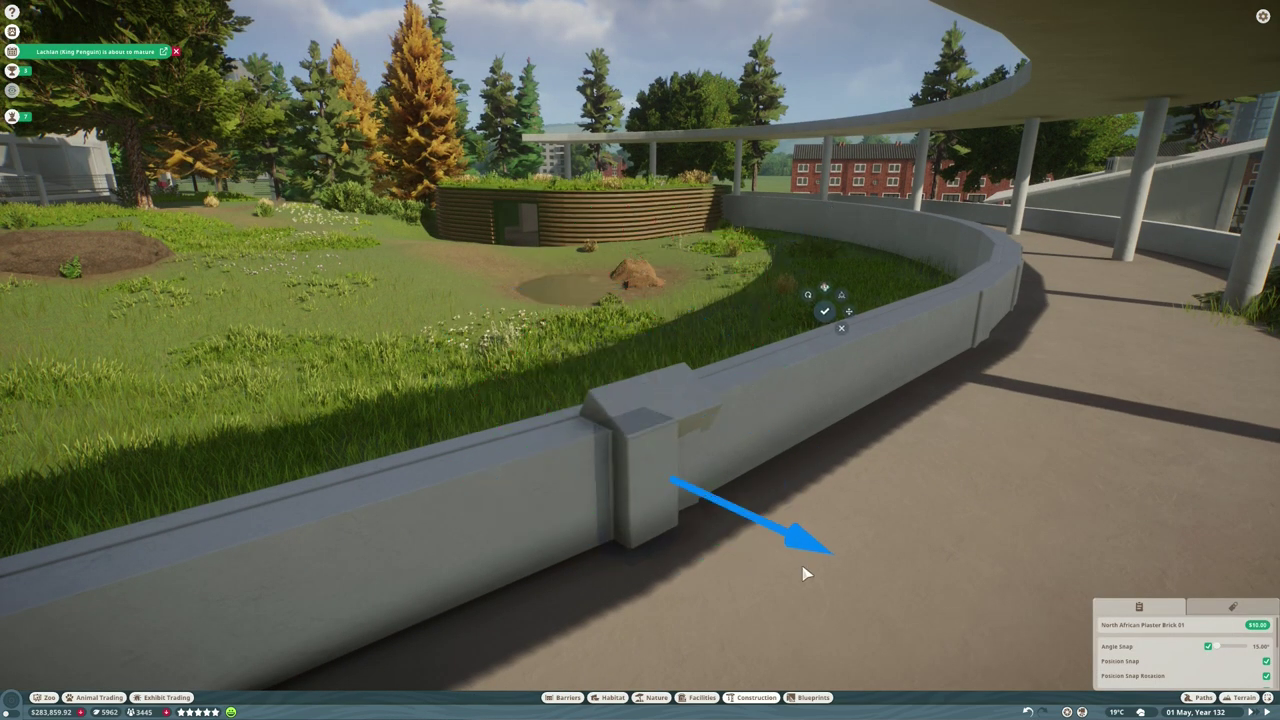
scroll(806, 573, up, 3)
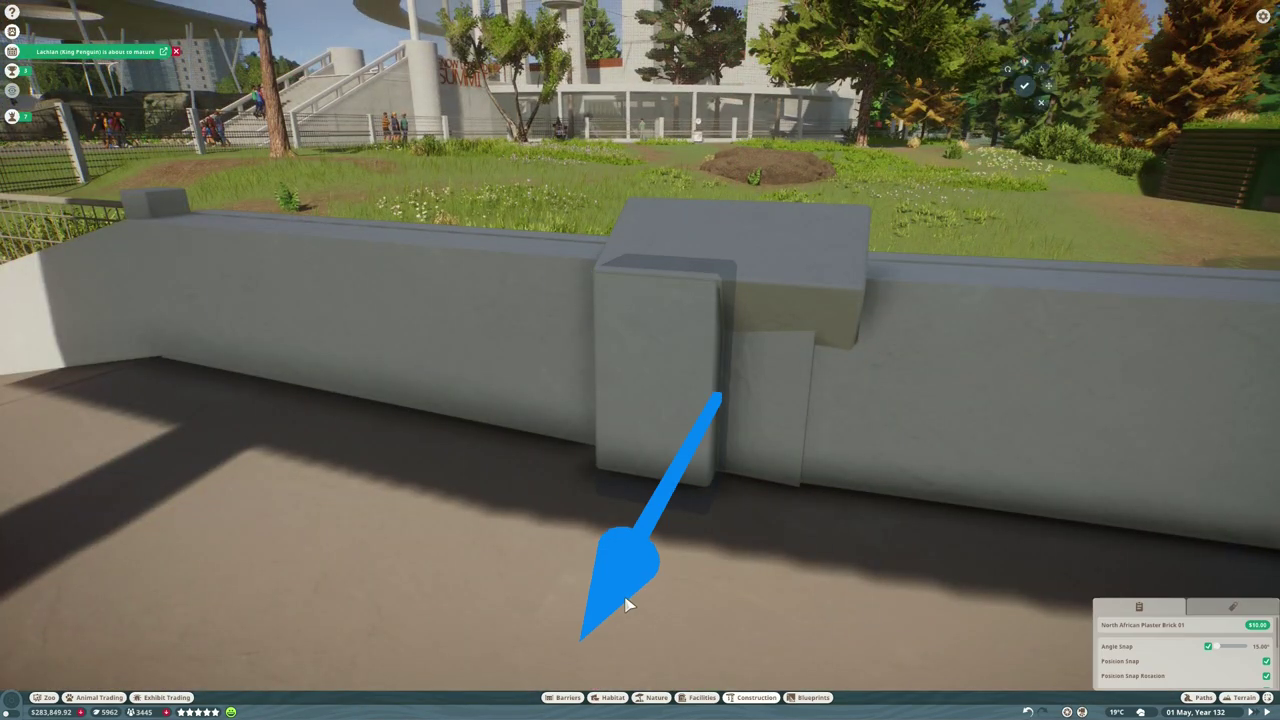
click(623, 603)
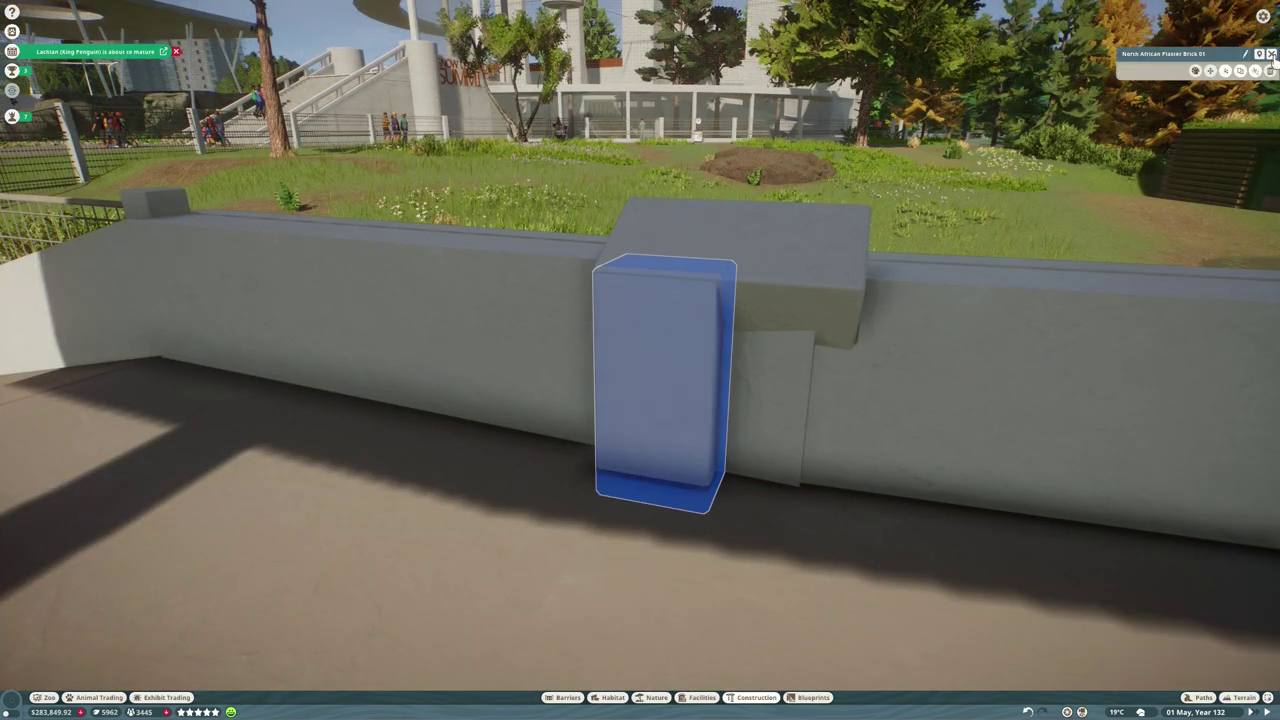
click(1273, 58)
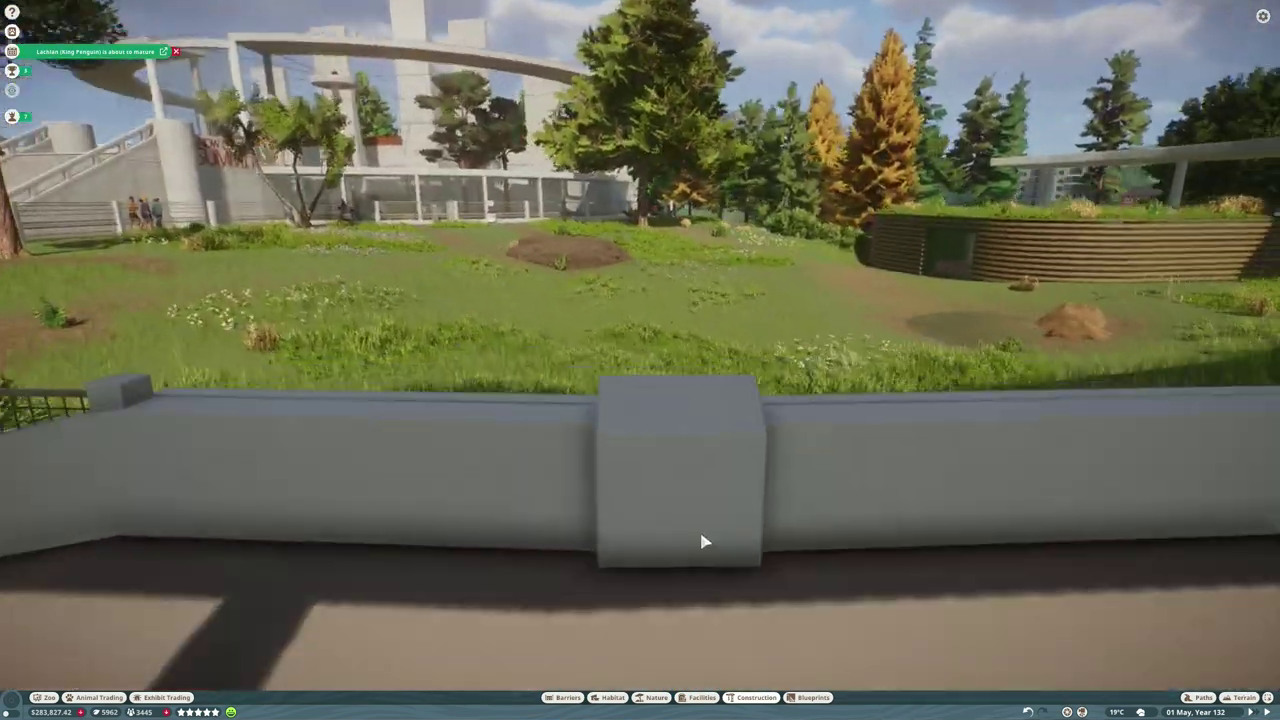
Place a tinted Habitat Education Board from Facilities on the wall mount.
click(702, 697)
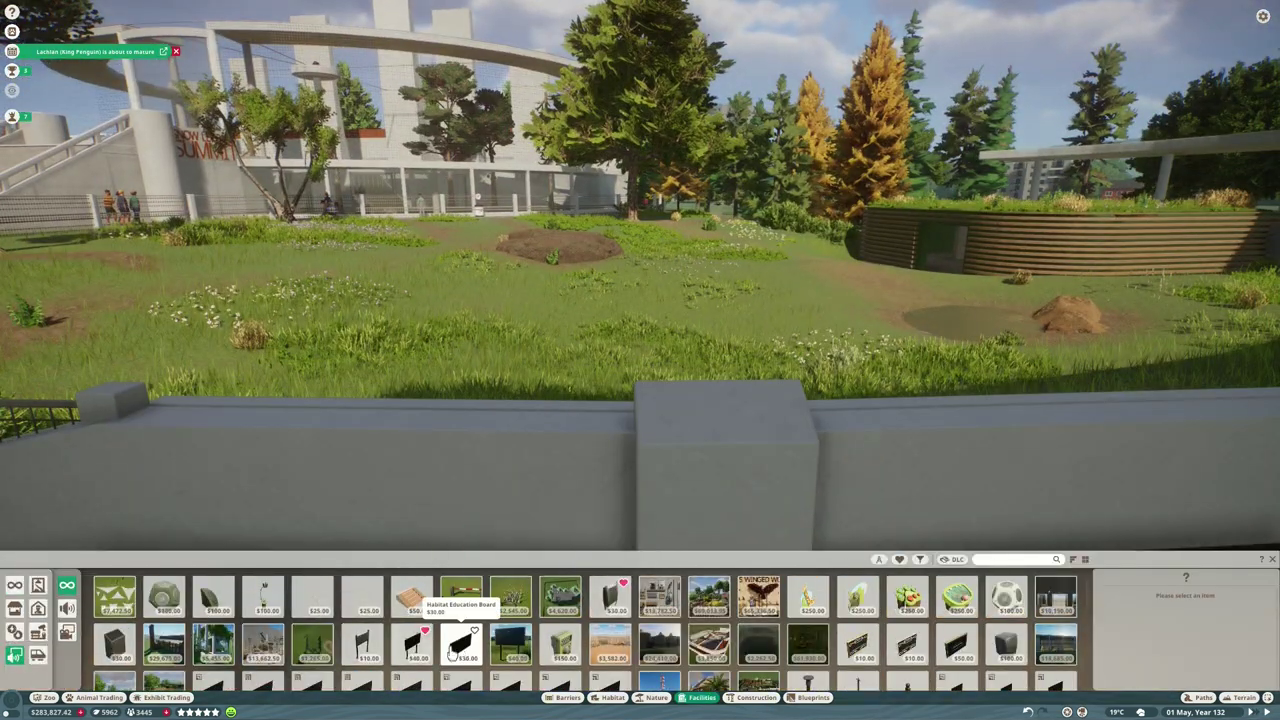
click(460, 648)
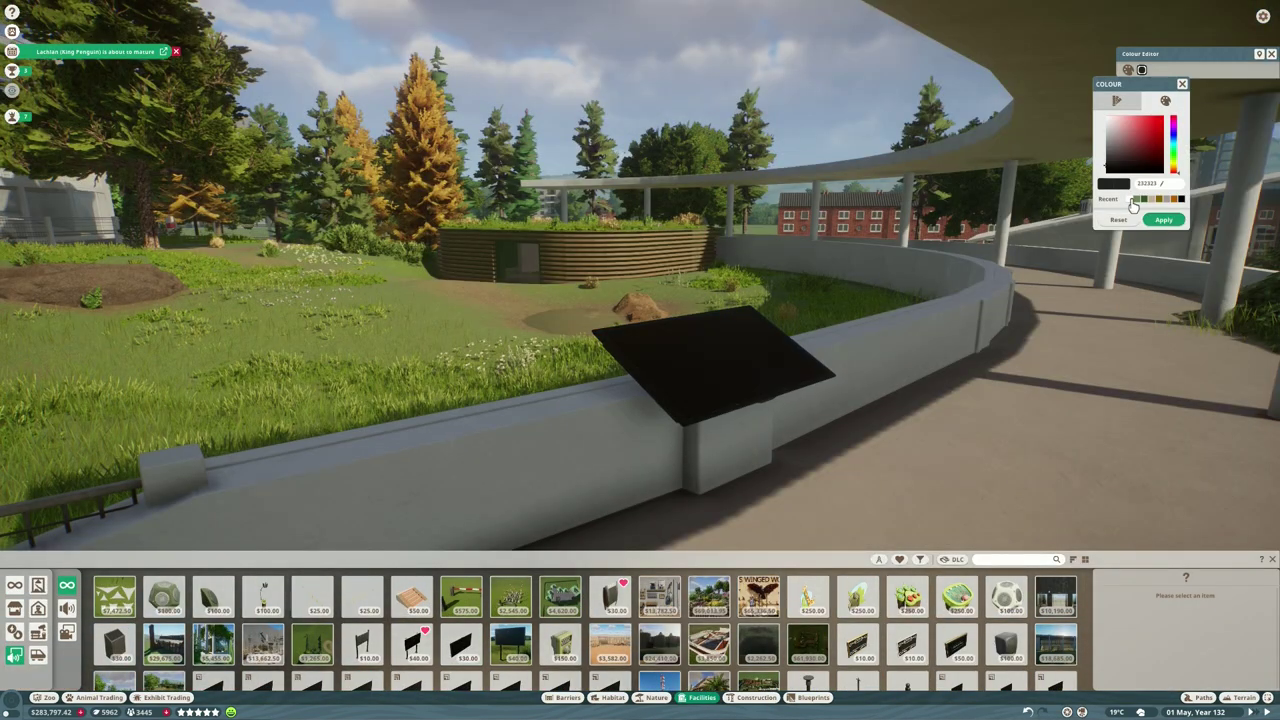
click(1163, 220)
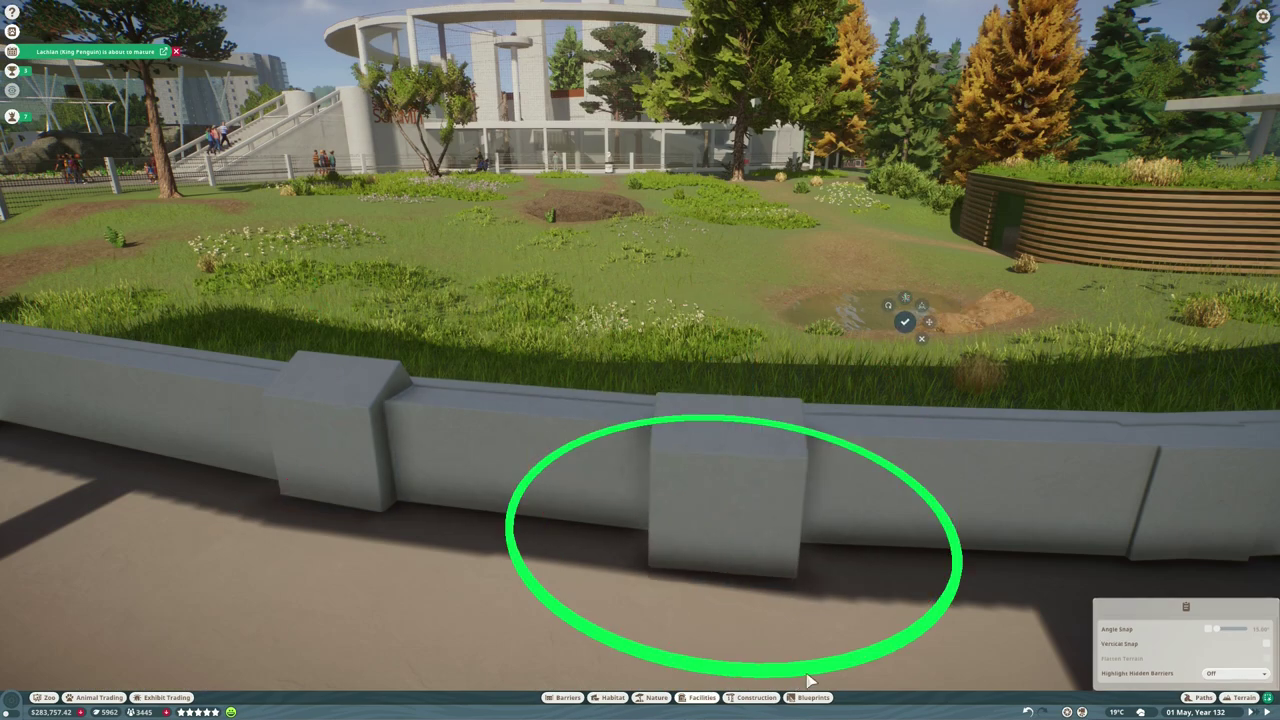
Select a wall block to reposition and turn off Angle Snap for free rotation.
click(740, 597)
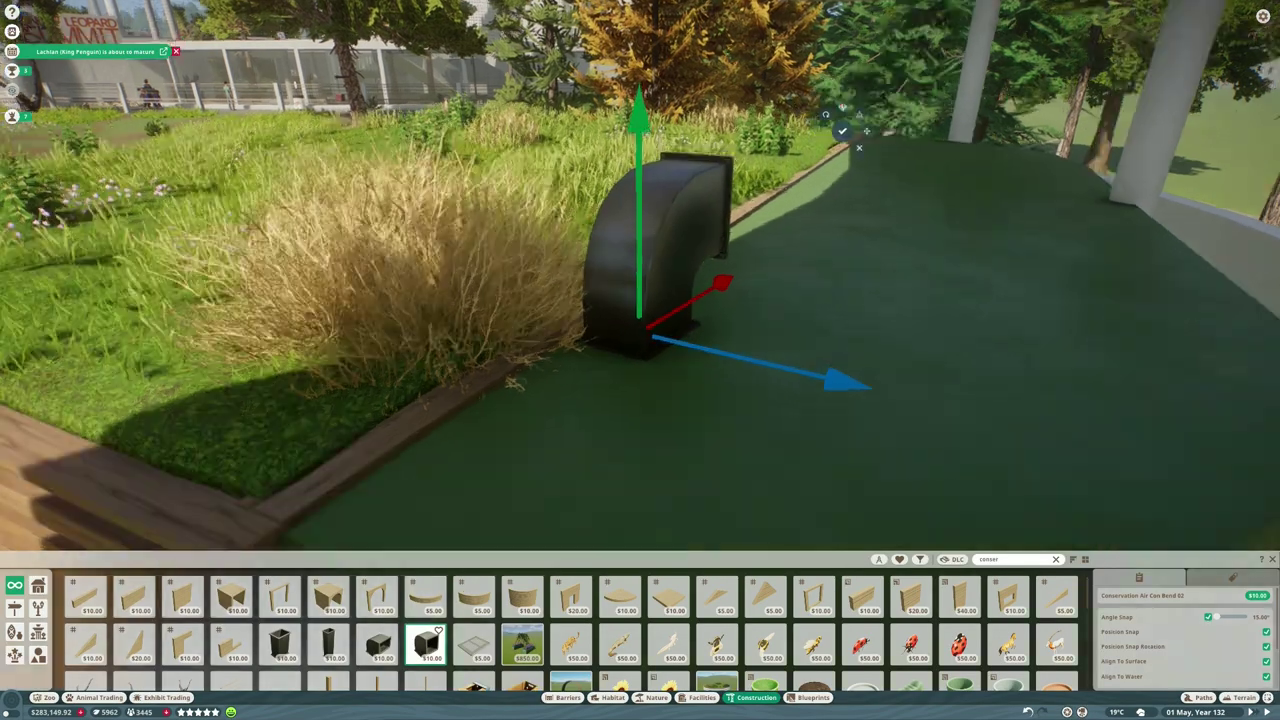
scroll(1006, 306, up, 3)
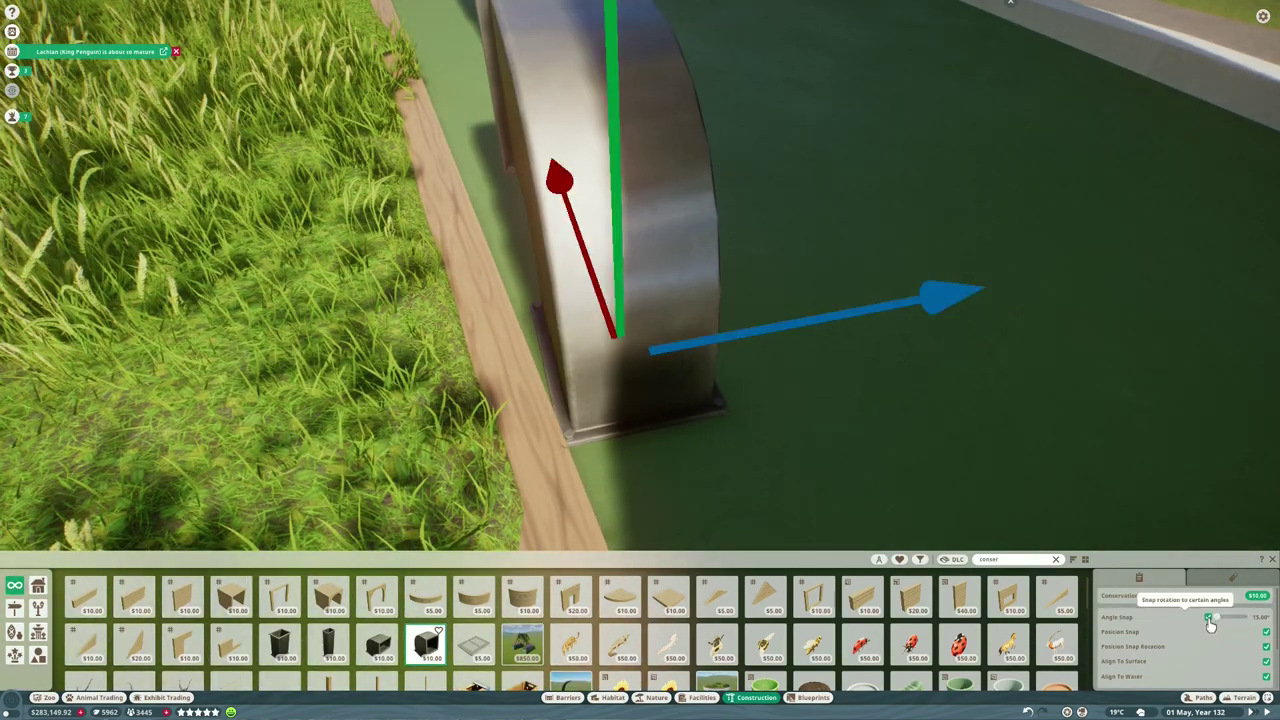
click(1209, 619)
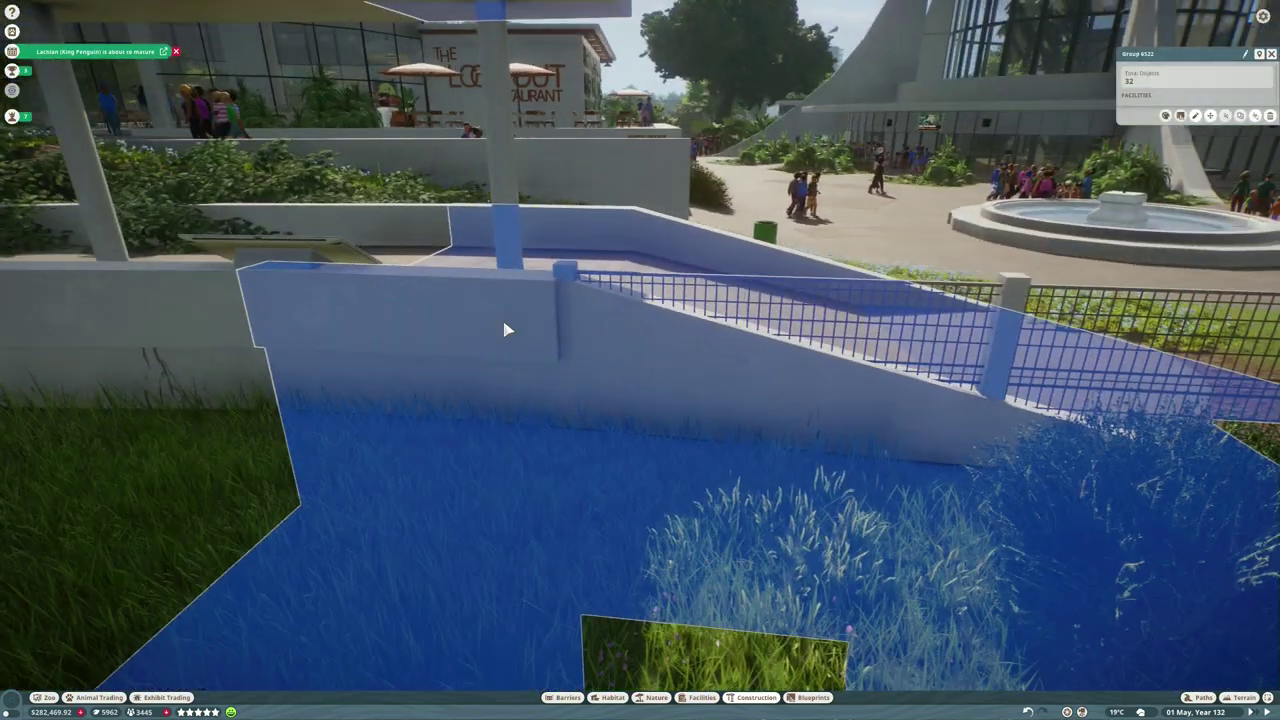
Move the stray wall panel off the fence and push the New World Planter 04 Large flush against the stable base.
click(503, 329)
drag(727, 340, 760, 285)
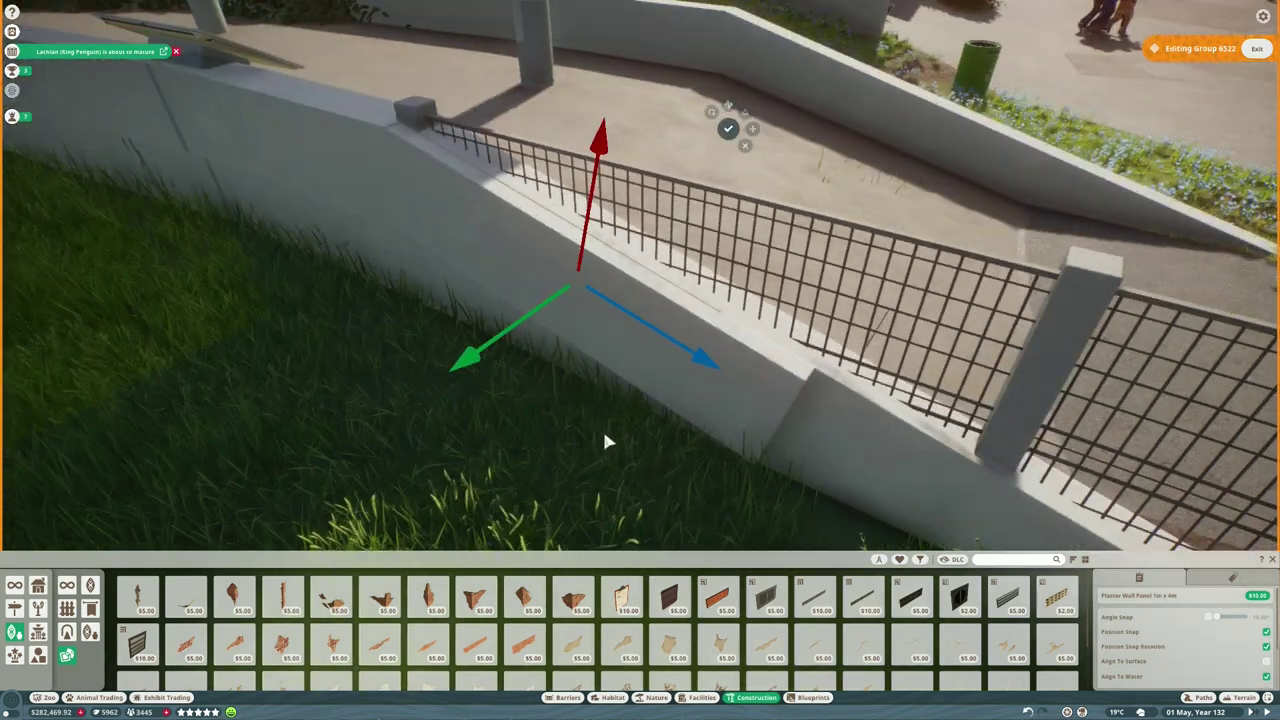
click(770, 465)
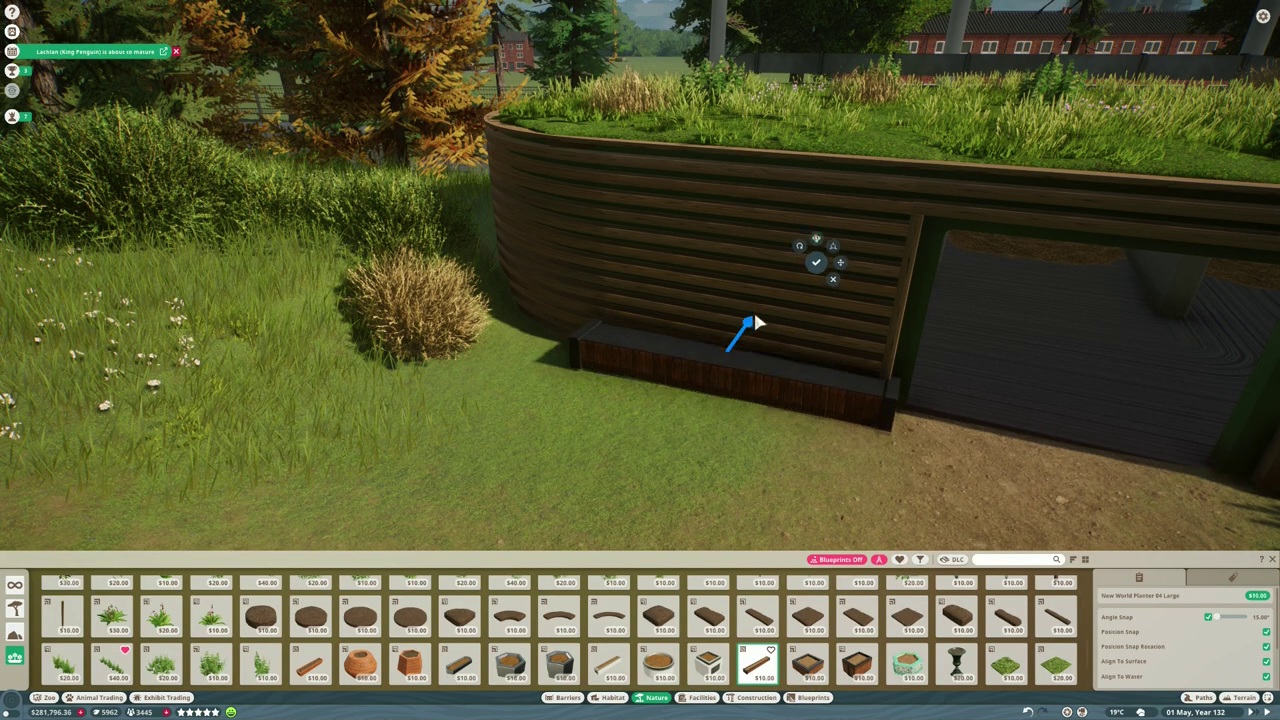
drag(756, 322, 808, 436)
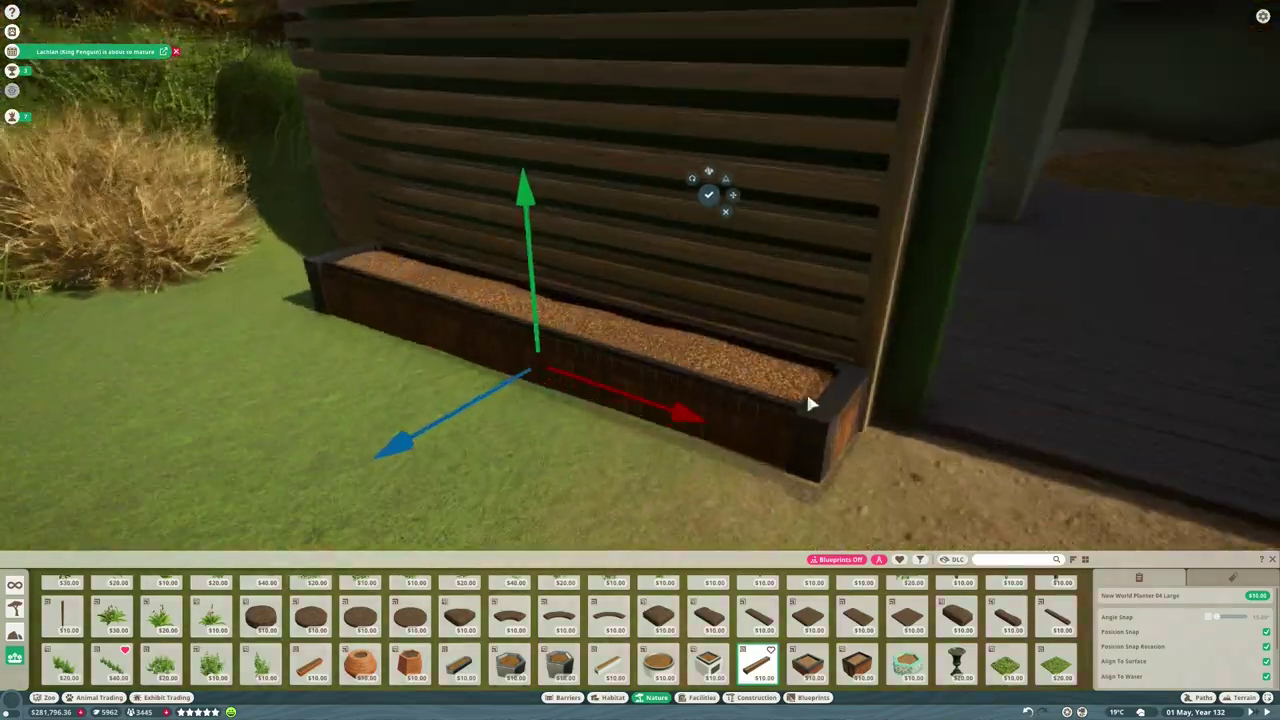
drag(700, 414, 389, 477)
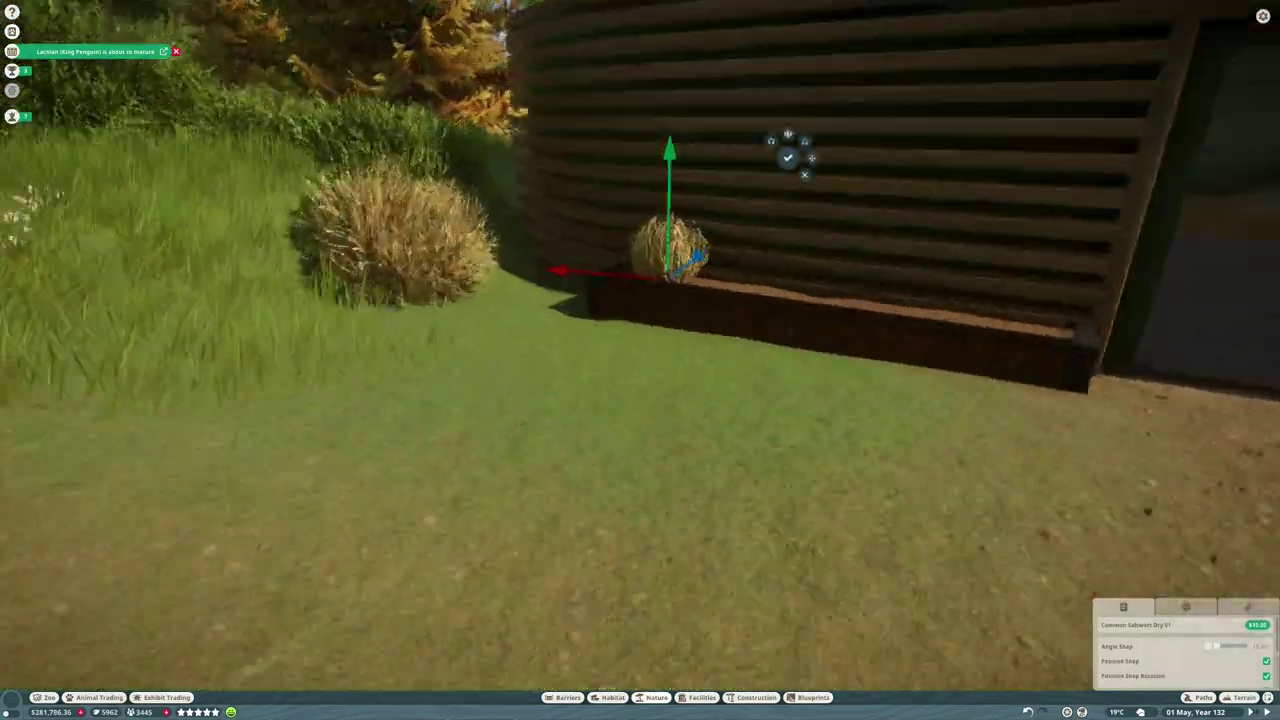
Open the courtyard rock group and select all seventeen rocks in the pile.
scroll(624, 369, up, 5)
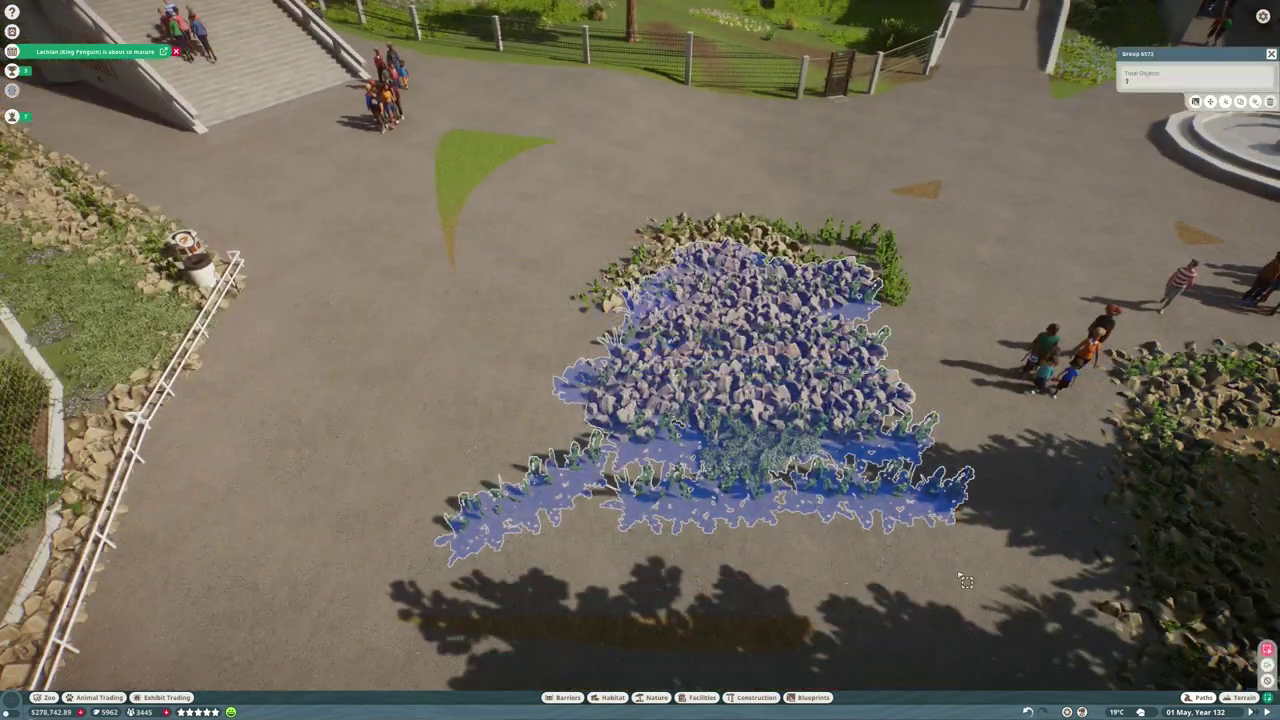
double_click(608, 351)
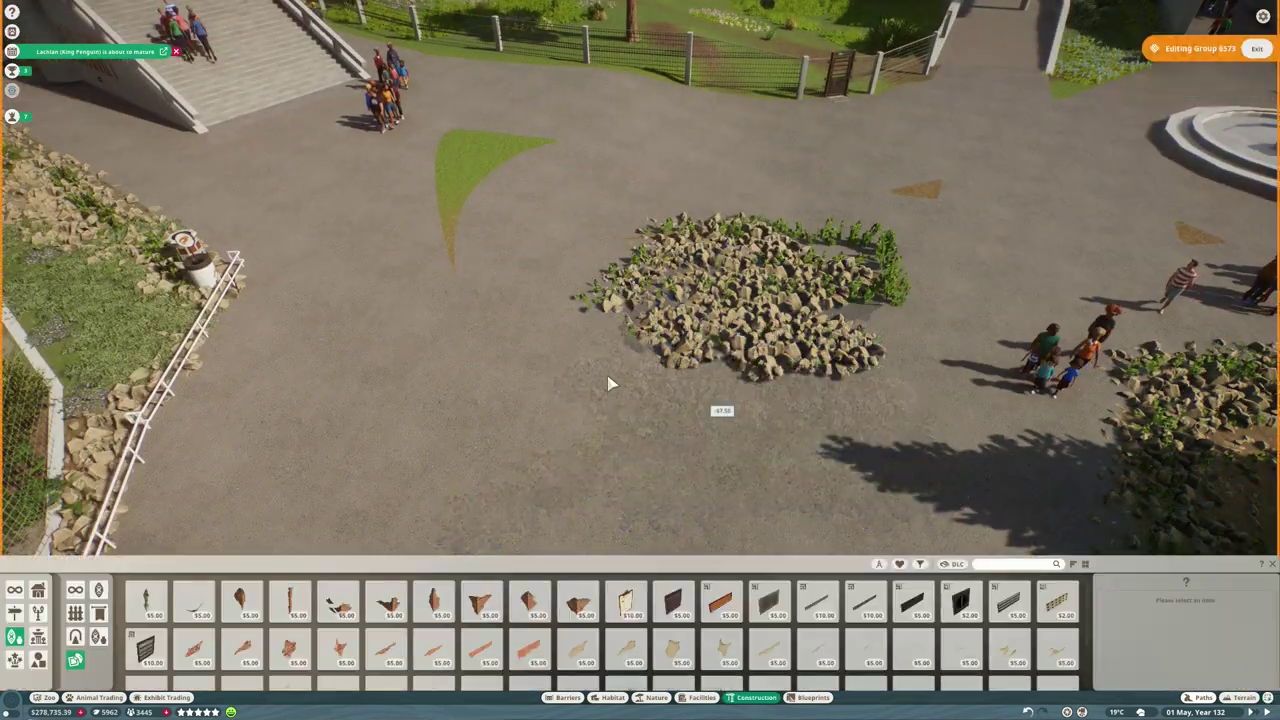
drag(608, 351, 890, 457)
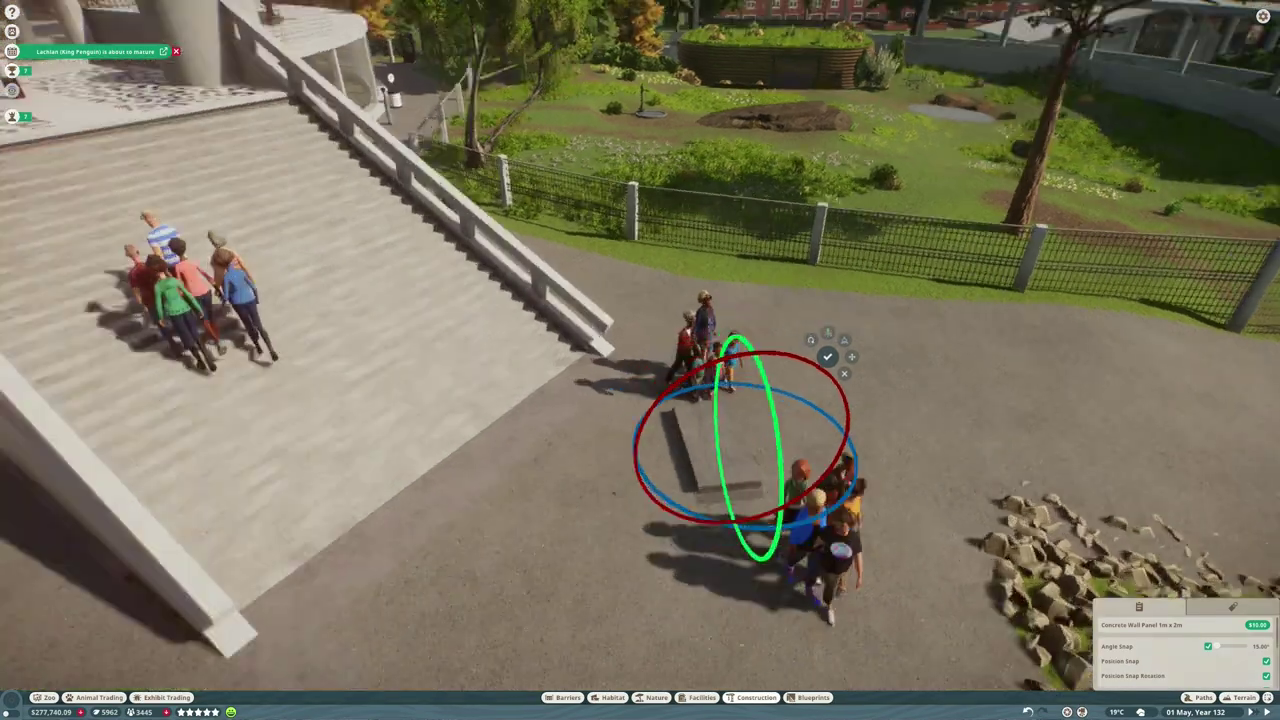
scroll(810, 268, up, 2)
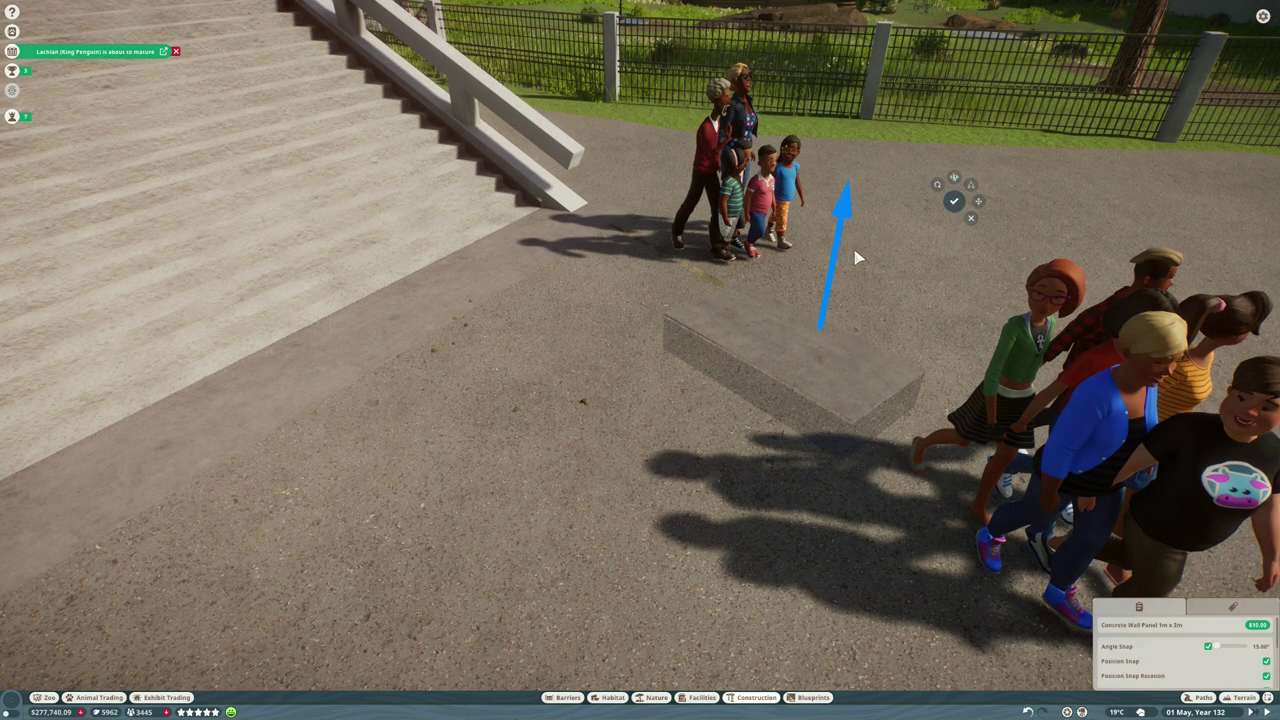